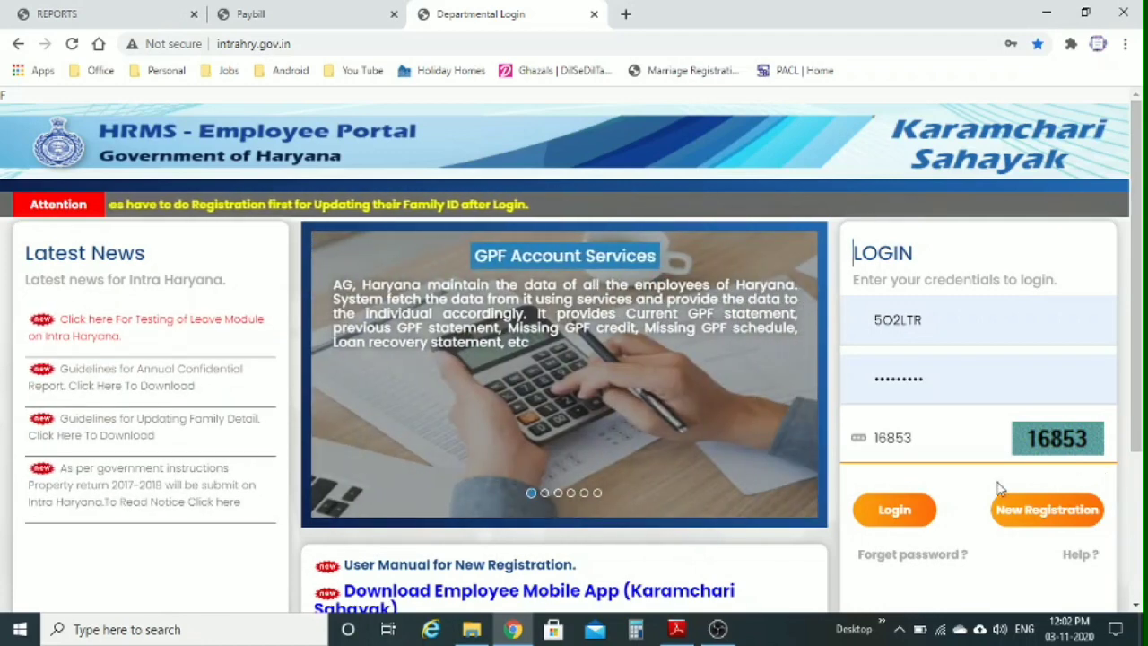
Submit the filled-in user ID, password and captcha to reach the employee dashboard.
{"action": "left_click", "coordinate": [903, 511]}
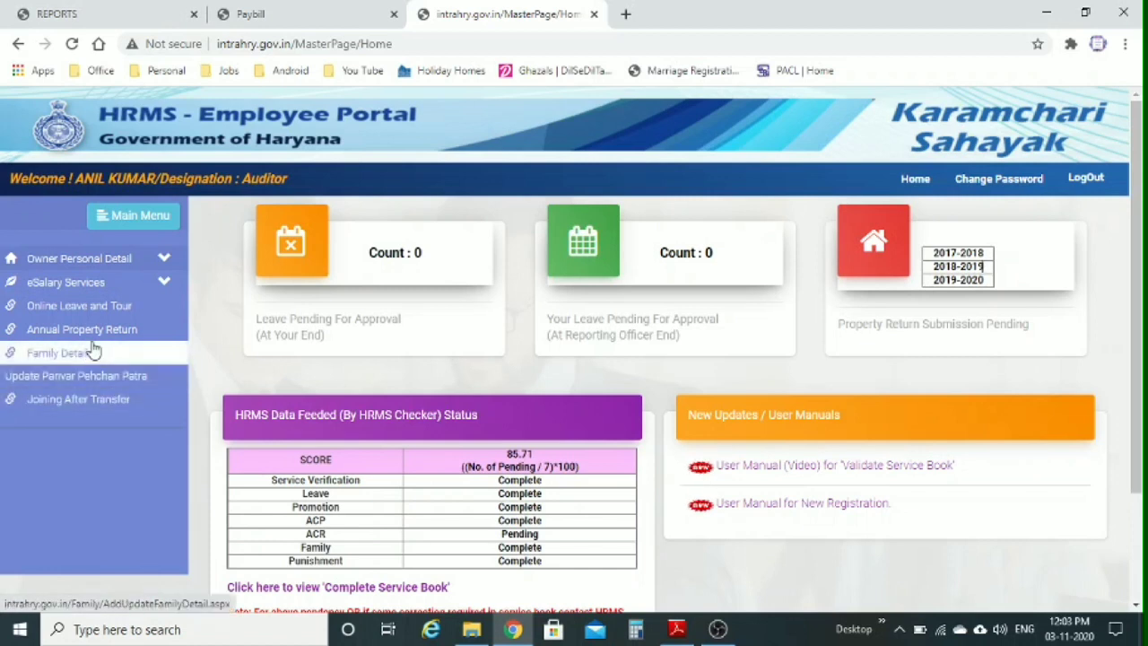
Open Annual Property Return from the dashboard's left menu.
{"action": "left_click", "coordinate": [138, 336]}
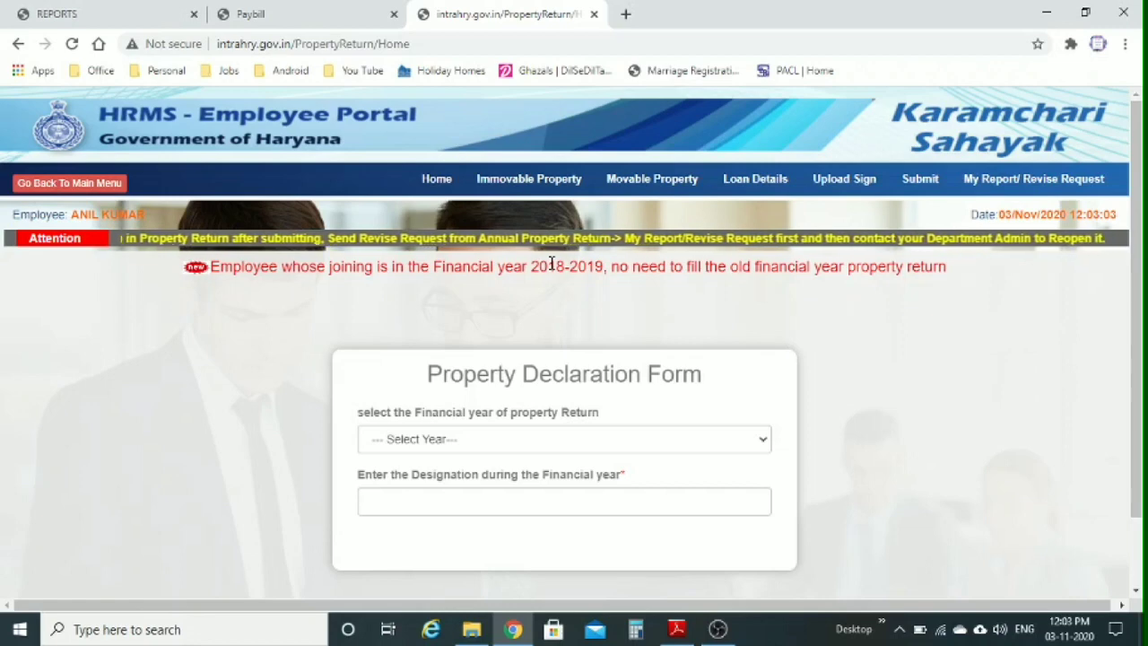
Select financial year 2017-2018, enter designation 'Auditor', and start the property return.
{"action": "scroll", "coordinate": [759, 389], "scroll_direction": "down", "scroll_amount": 2}
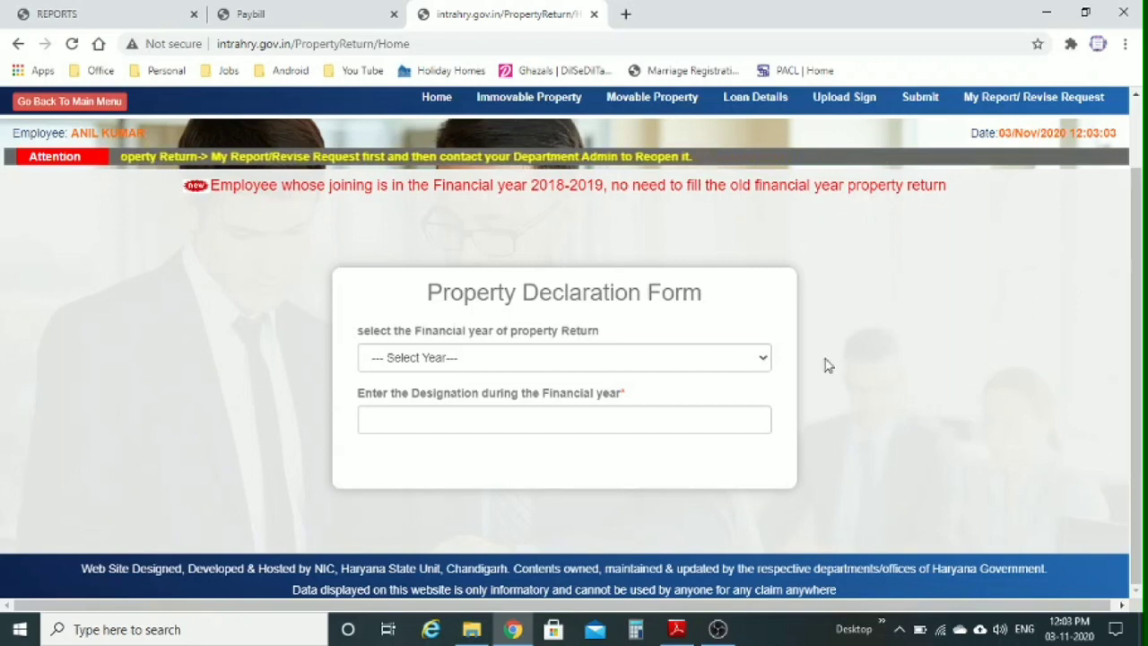
{"action": "left_click", "coordinate": [761, 359]}
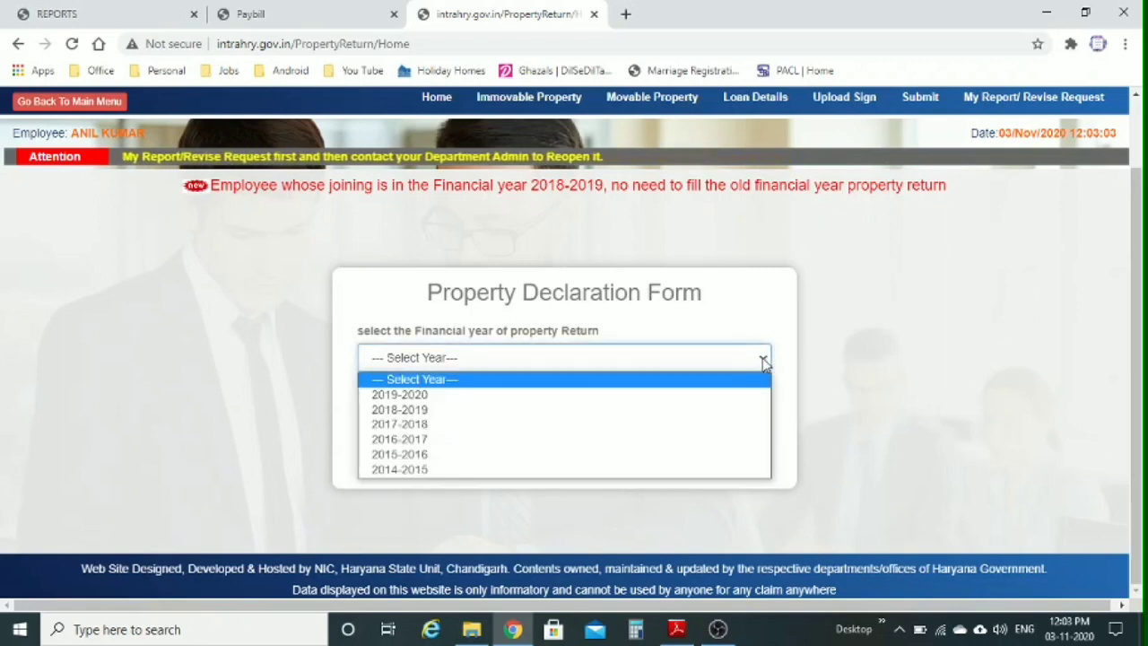
{"action": "left_click", "coordinate": [591, 425]}
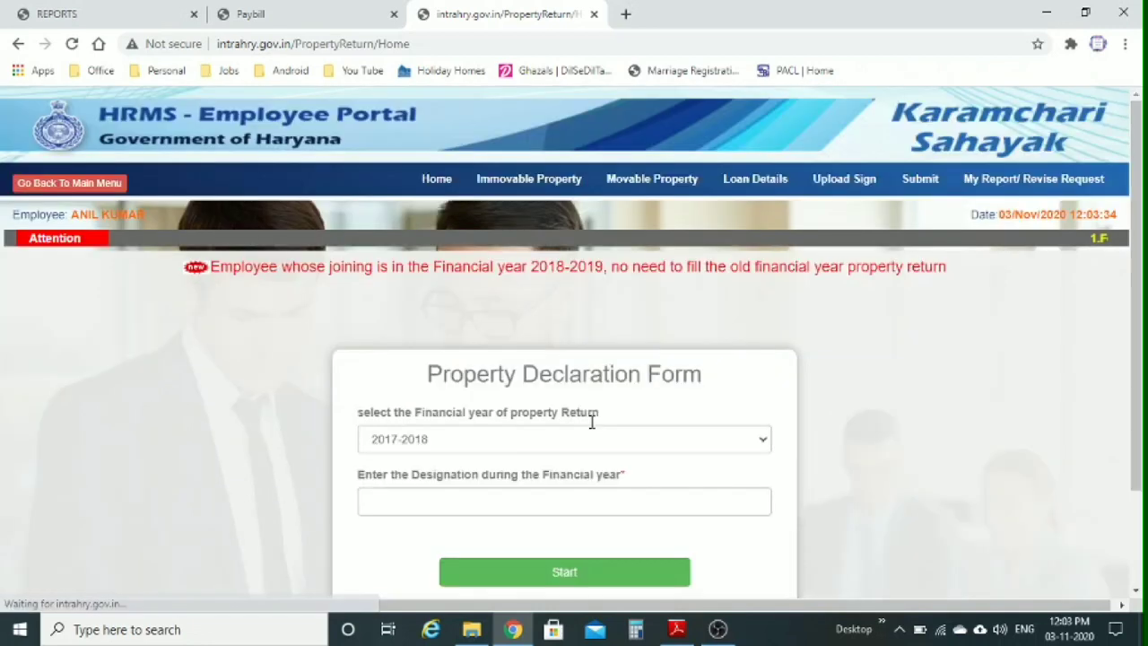
{"action": "scroll", "coordinate": [592, 428], "scroll_direction": "down", "scroll_amount": 1}
{"action": "scroll", "coordinate": [591, 429], "scroll_direction": "down", "scroll_amount": 1}
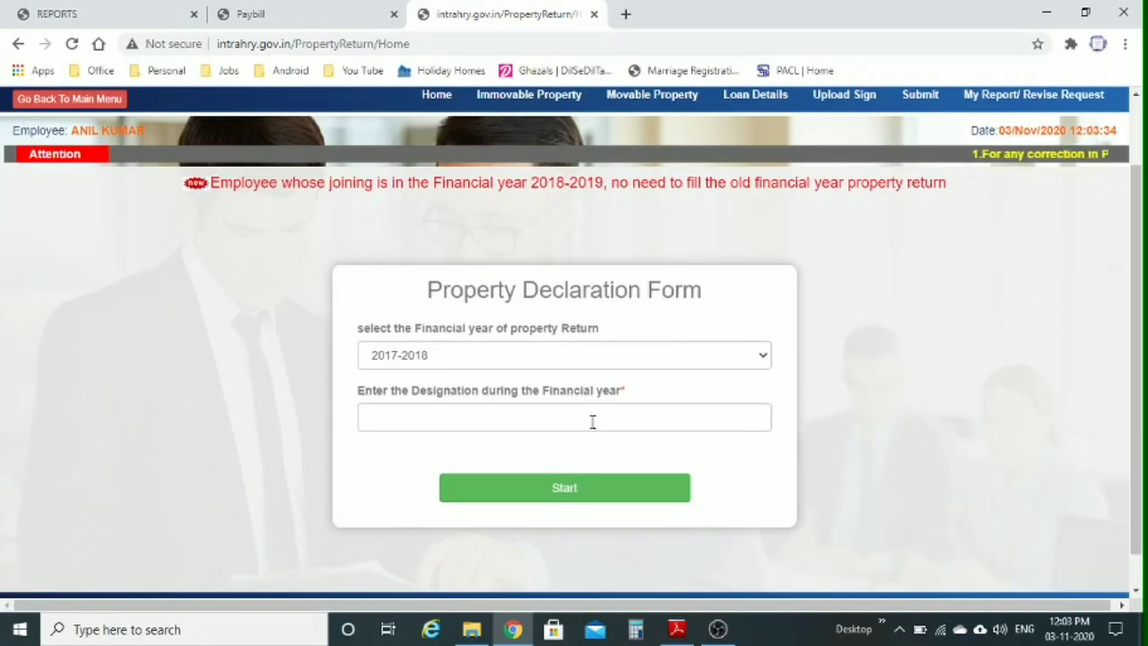
{"action": "left_click", "coordinate": [591, 421]}
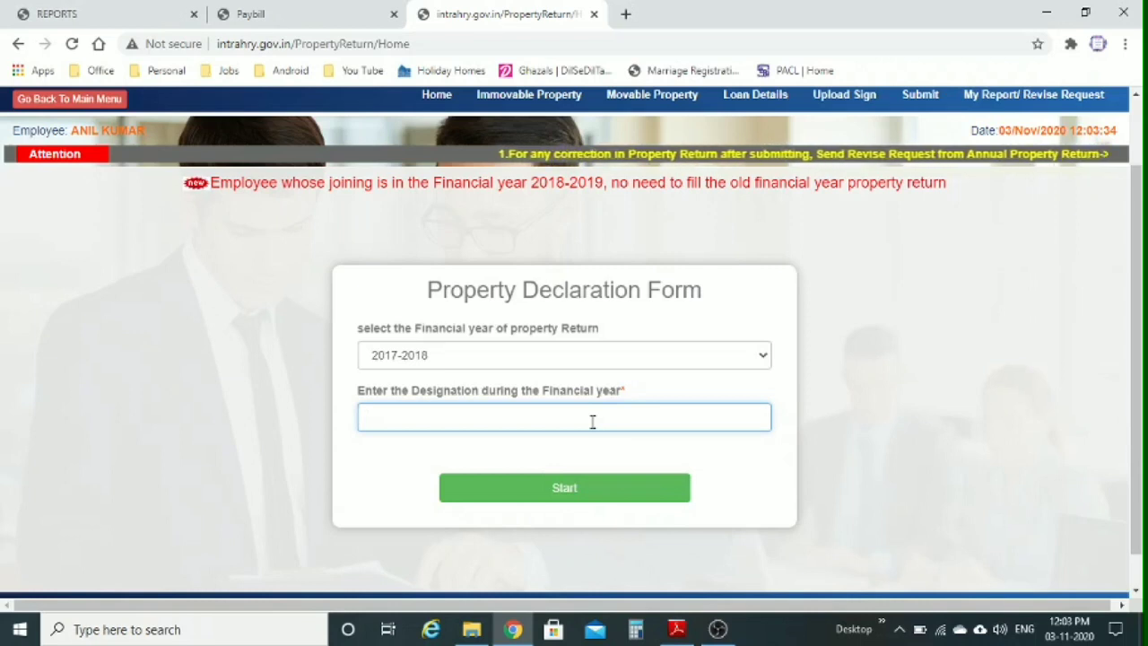
{"action": "type", "text": "Audi"}
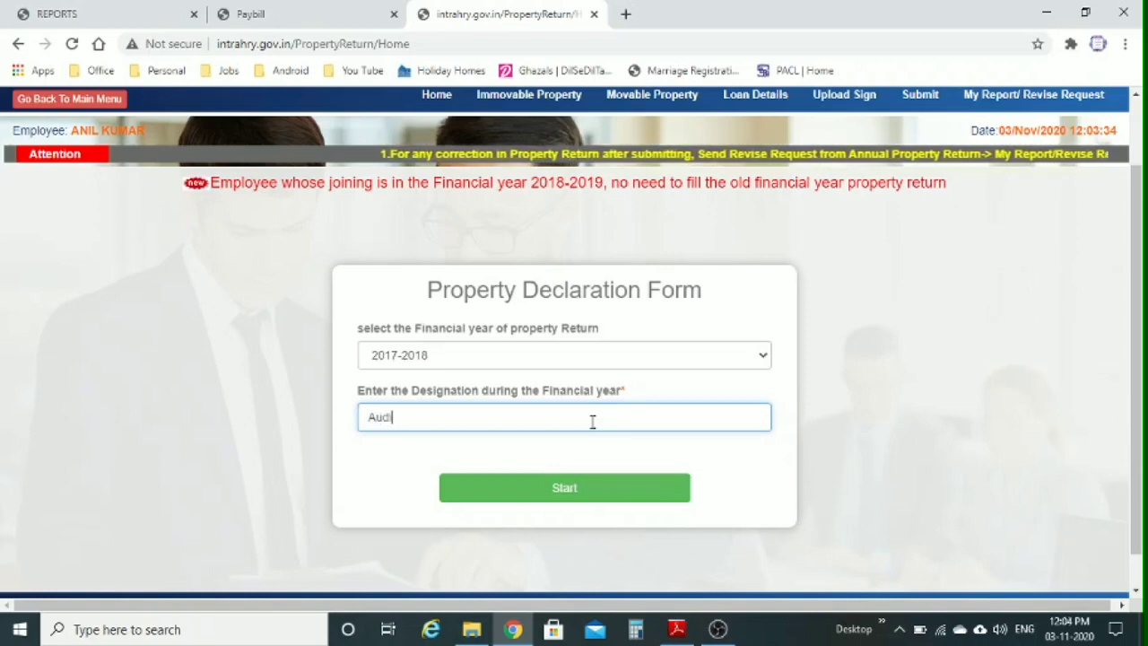
{"action": "type", "text": "tor"}
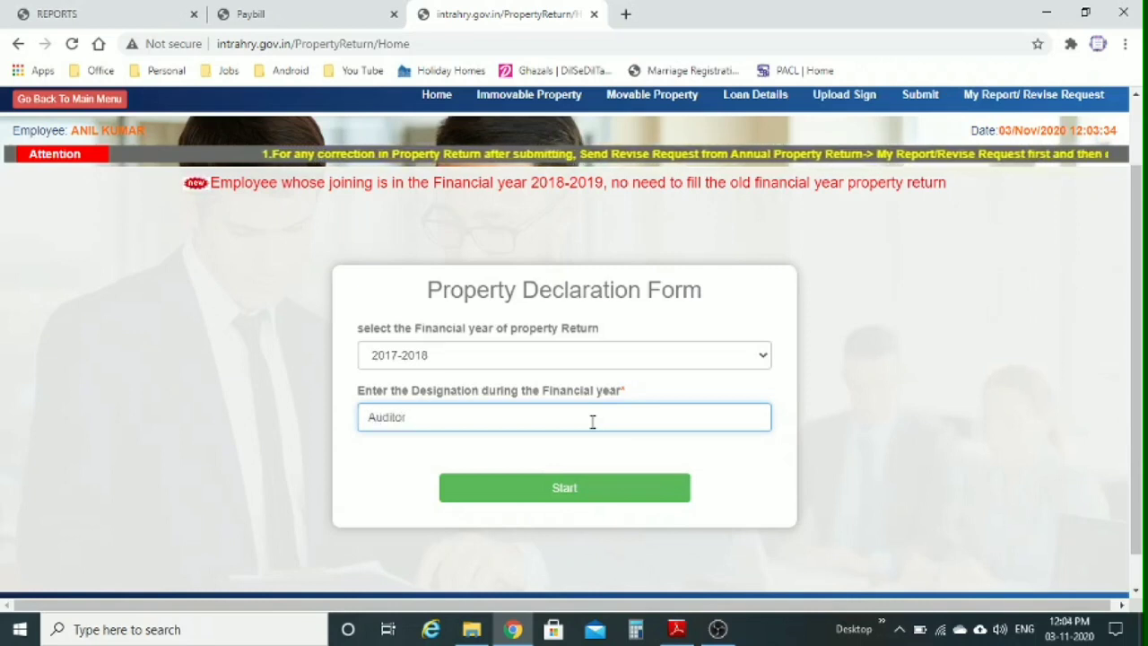
{"action": "left_click", "coordinate": [615, 498]}
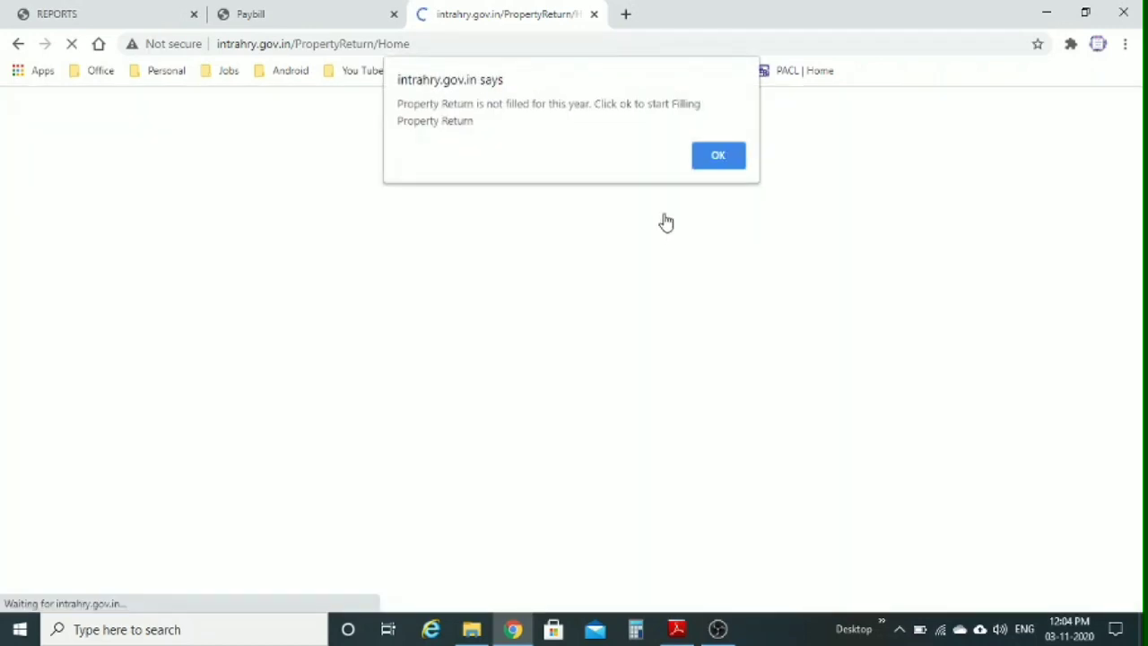
Dismiss the unfilled-return notice and tick 'Check if you do not have any Immovable property'.
{"action": "key", "text": "Return"}
{"action": "scroll", "coordinate": [515, 402], "scroll_direction": "down", "scroll_amount": 2}
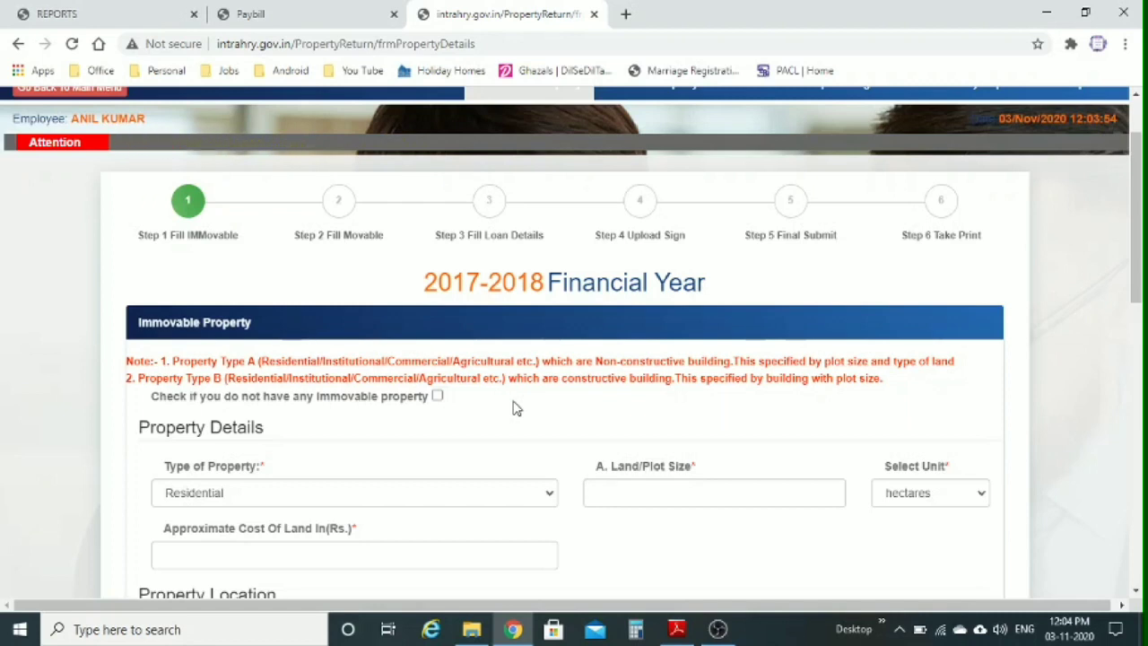
{"action": "scroll", "coordinate": [516, 408], "scroll_direction": "down", "scroll_amount": 1}
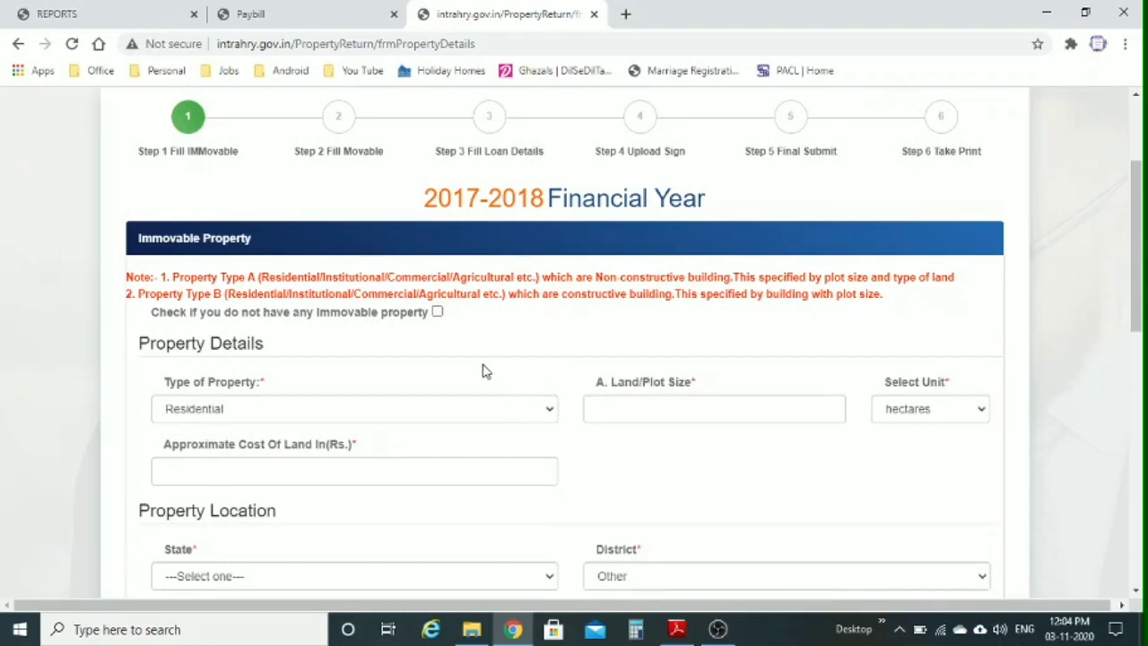
{"action": "left_click", "coordinate": [436, 314]}
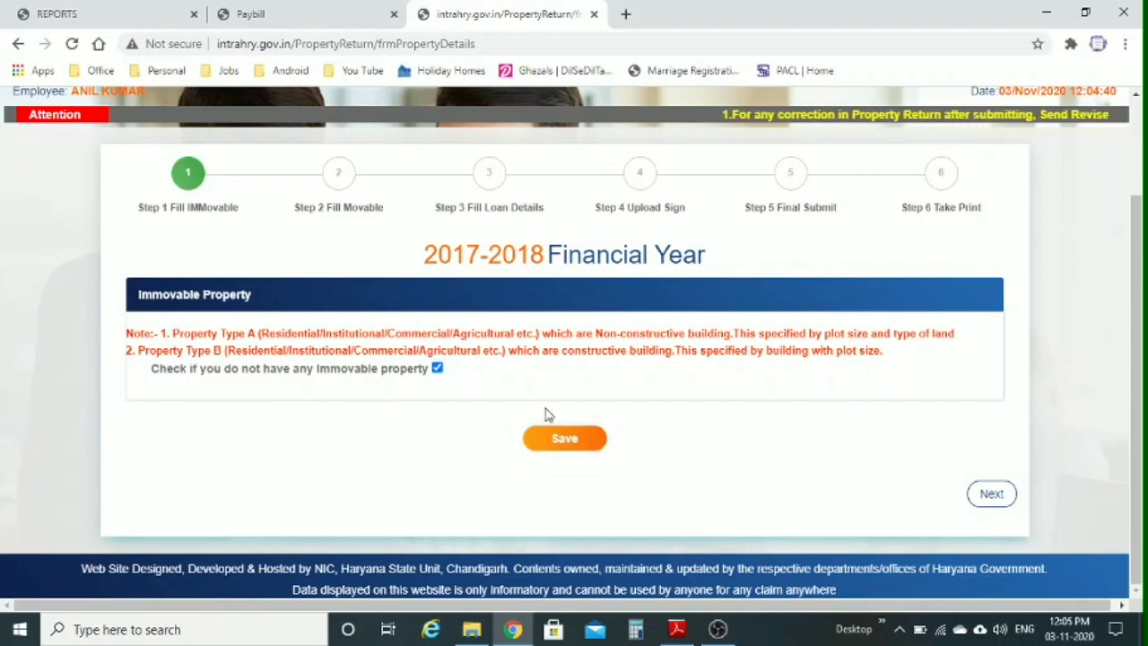
Untick the no-property box and enter a Residential plot of 370 sq. yd.
{"action": "left_click", "coordinate": [437, 369]}
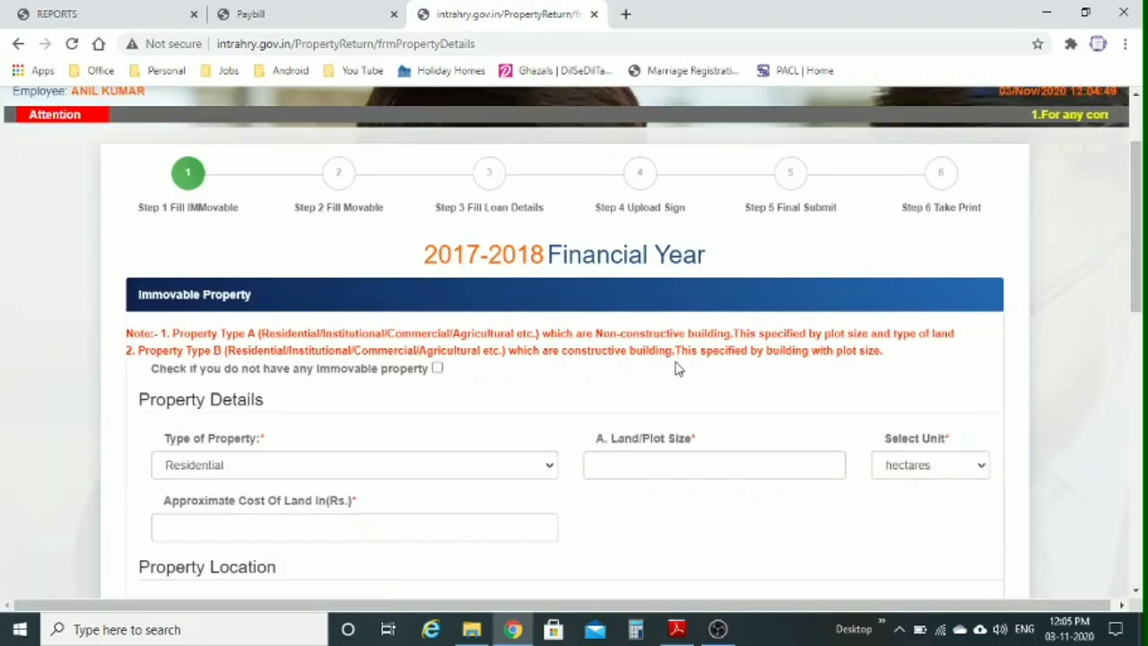
{"action": "scroll", "coordinate": [676, 368], "scroll_direction": "down", "scroll_amount": 1}
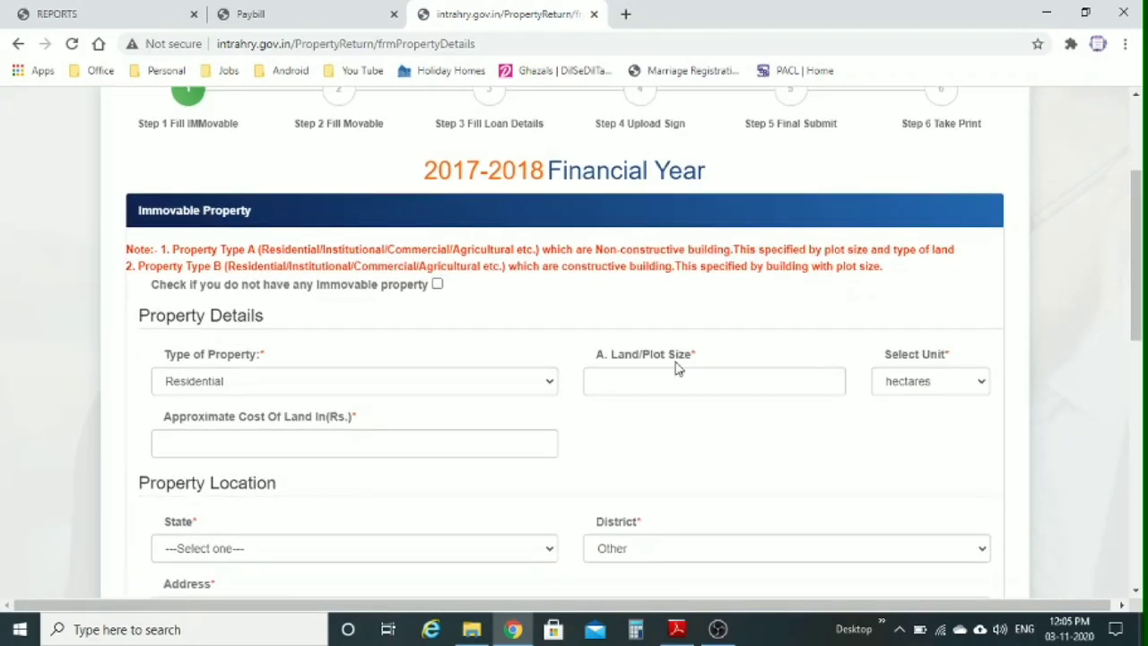
{"action": "scroll", "coordinate": [677, 367], "scroll_direction": "down", "scroll_amount": 1}
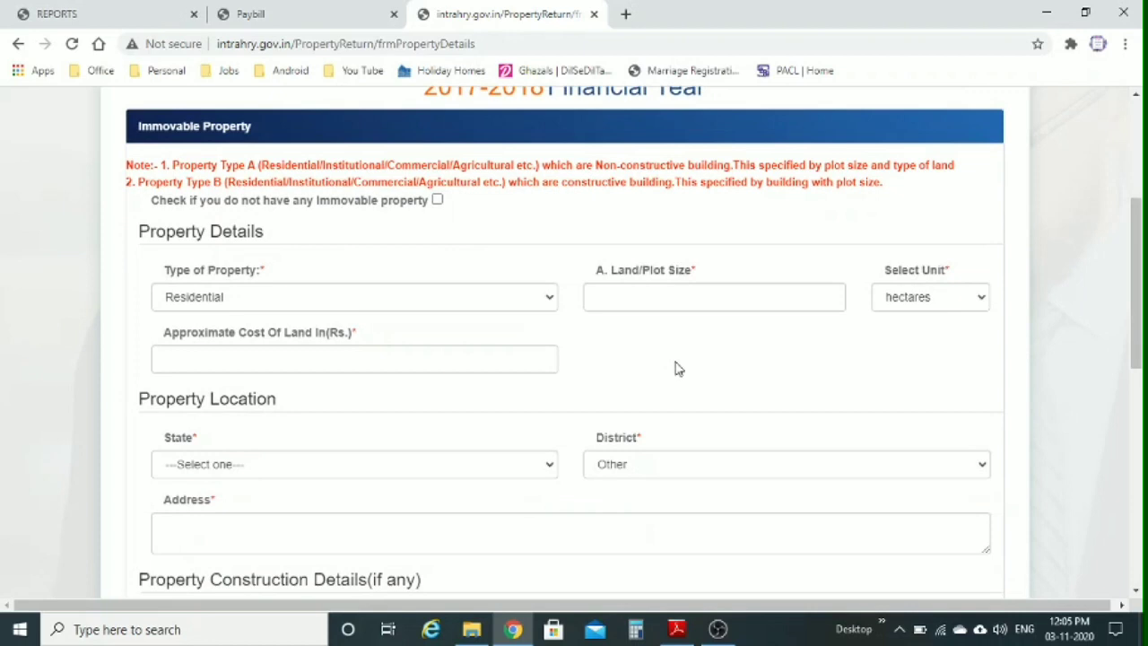
{"action": "left_click", "coordinate": [437, 305]}
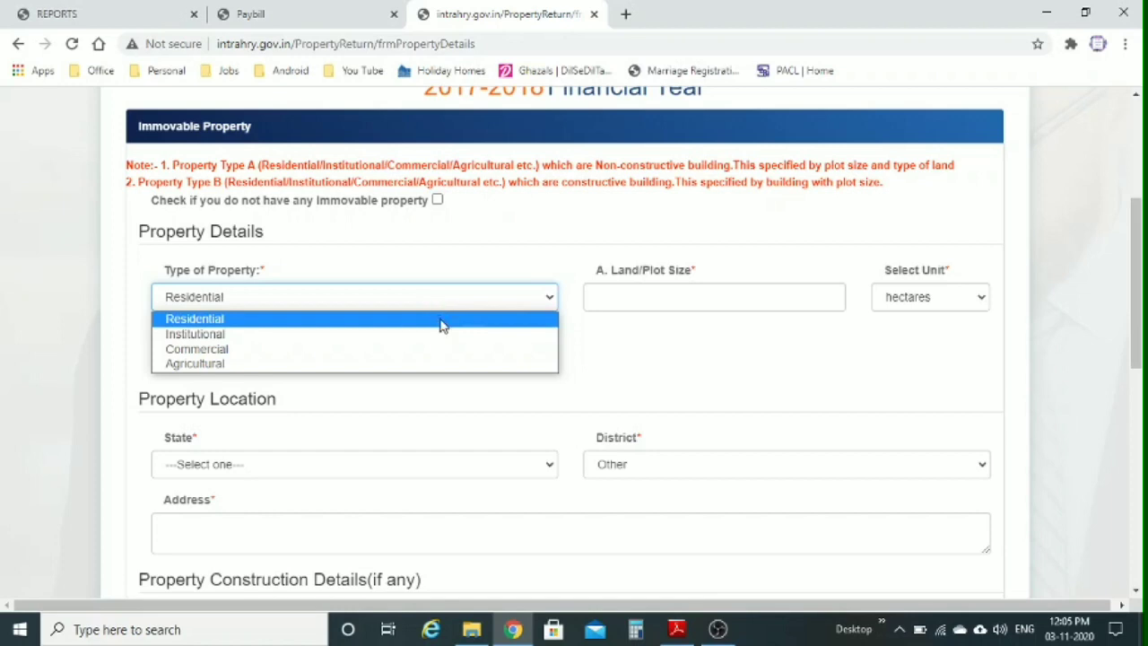
{"action": "left_click", "coordinate": [441, 323]}
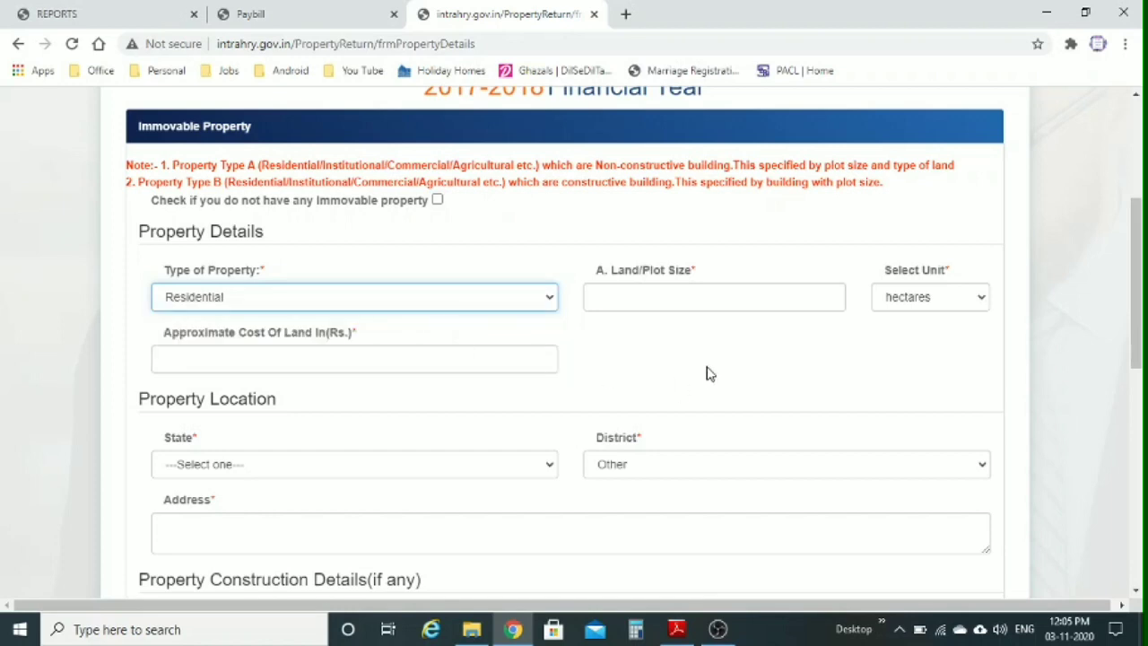
{"action": "left_click", "coordinate": [704, 303]}
{"action": "type", "text": "3"}
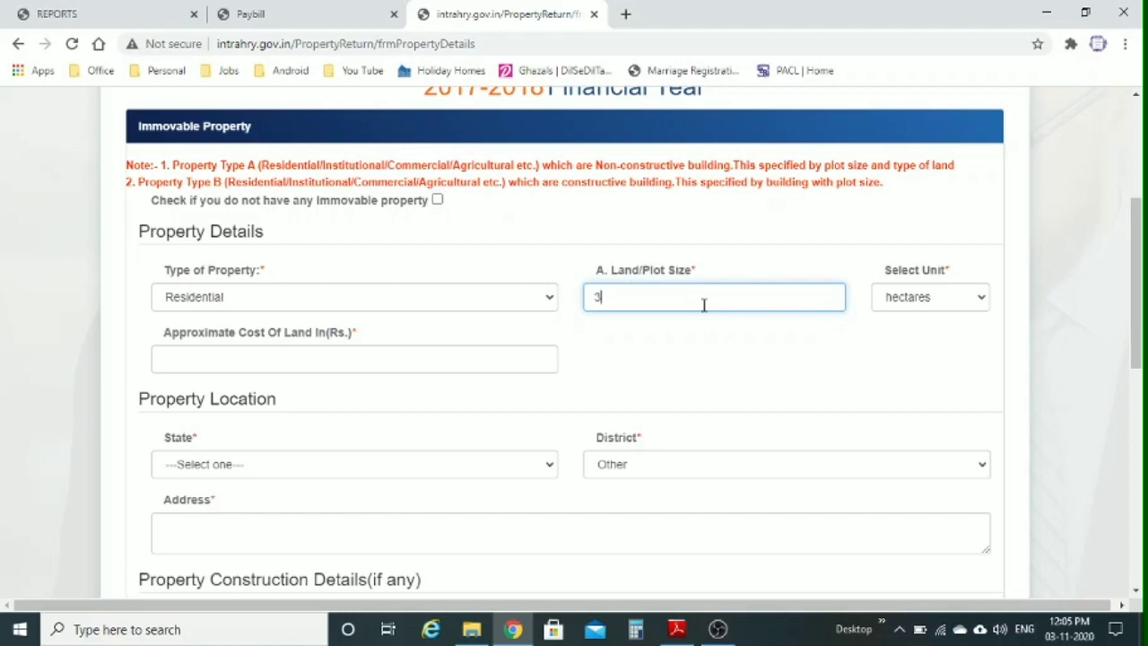
{"action": "type", "text": "70"}
{"action": "left_click", "coordinate": [934, 307]}
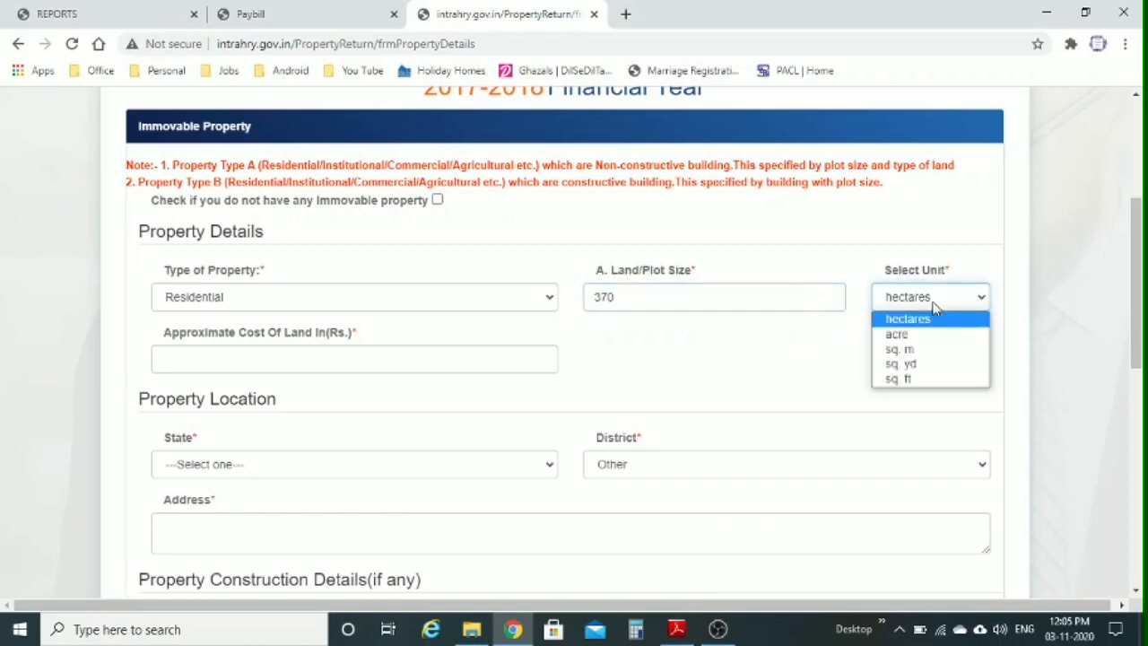
{"action": "left_click", "coordinate": [932, 365]}
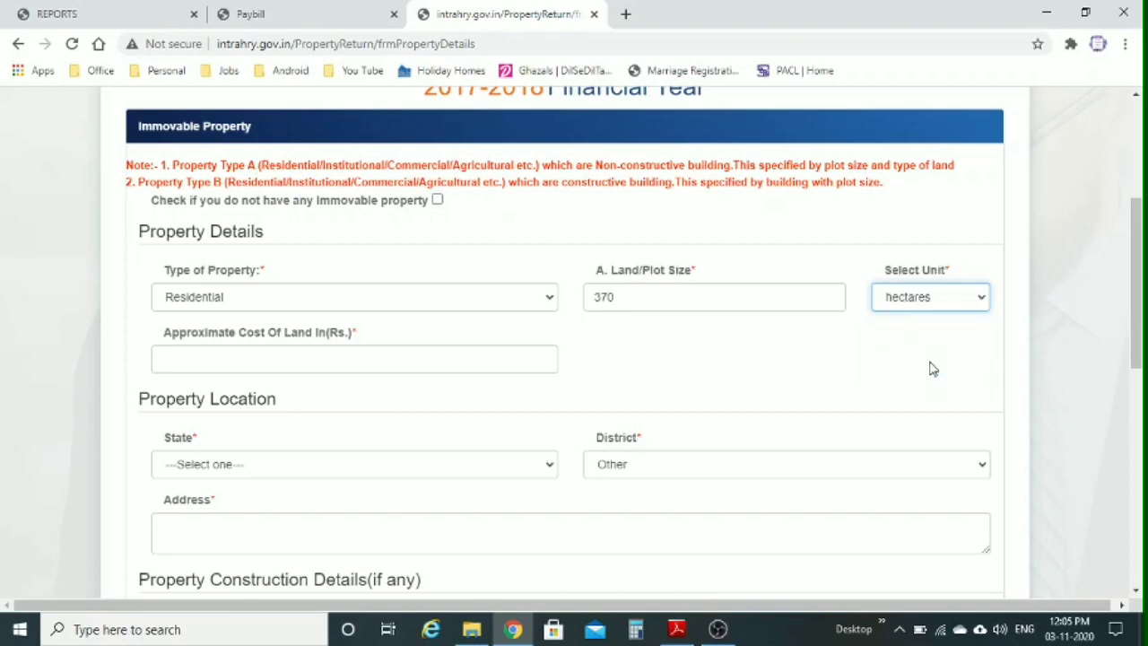
{"action": "left_click", "coordinate": [431, 359]}
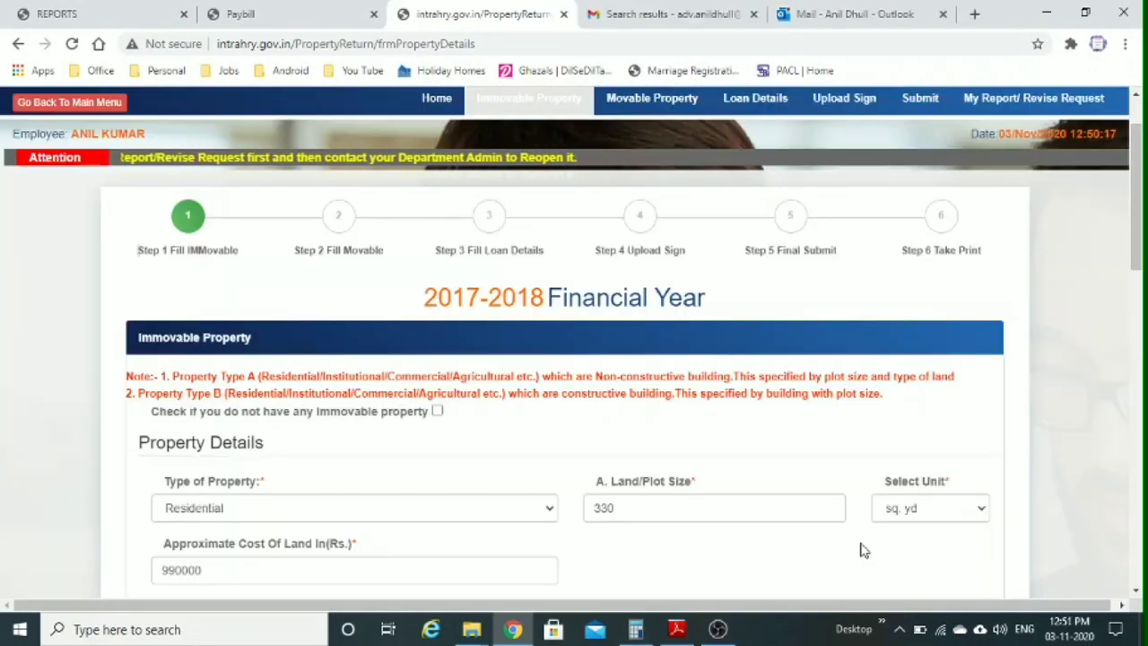
{"action": "scroll", "coordinate": [859, 550], "scroll_direction": "down", "scroll_amount": 1}
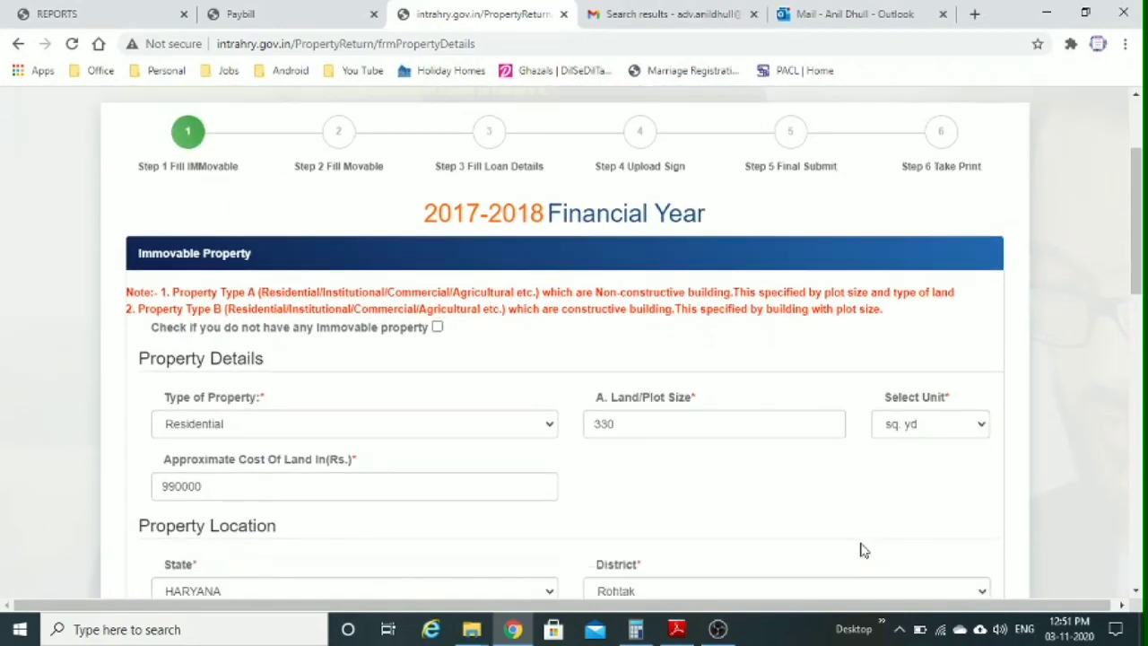
{"action": "scroll", "coordinate": [859, 550], "scroll_direction": "down", "scroll_amount": 1}
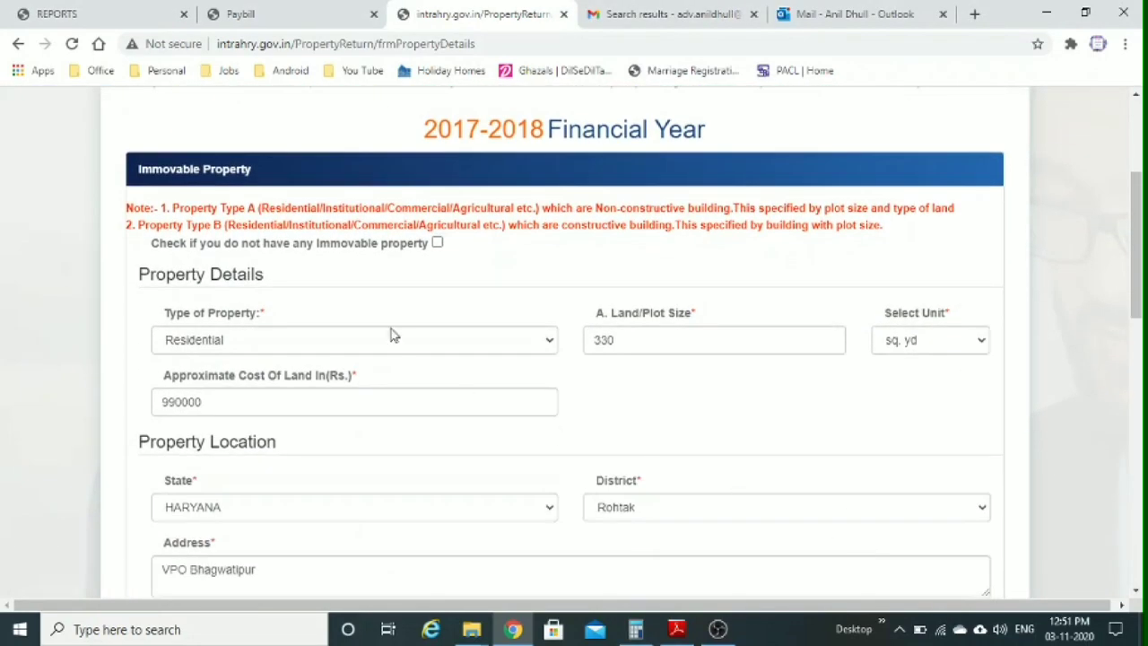
{"action": "left_click_drag", "start_coordinate": [221, 207], "coordinate": [260, 209]}
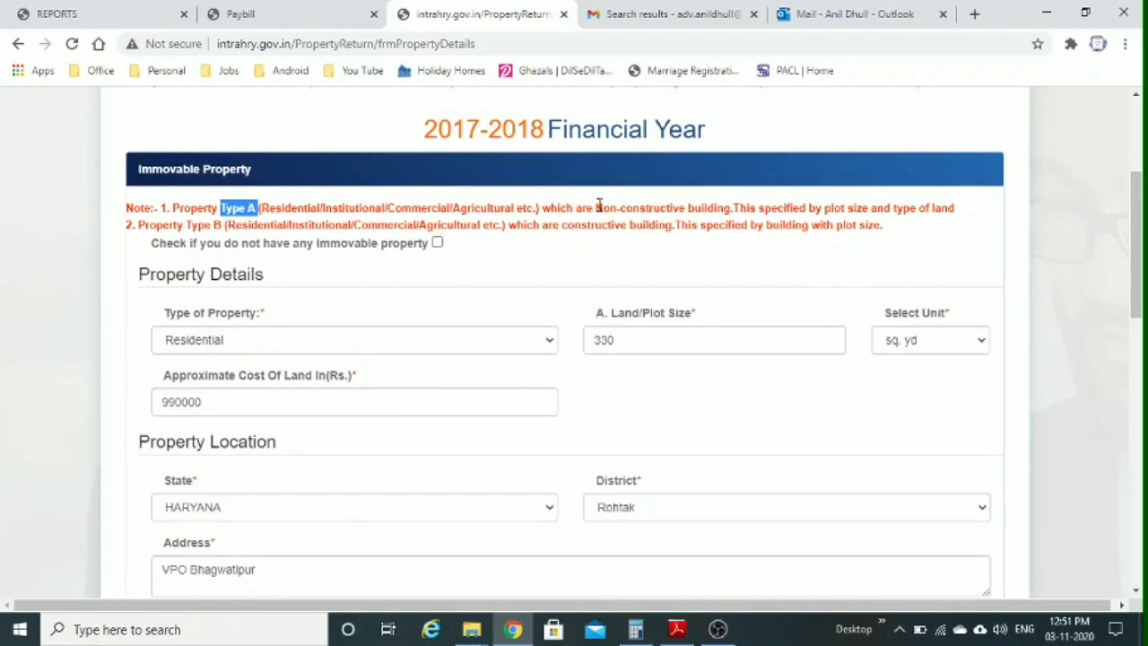
{"action": "left_click_drag", "start_coordinate": [594, 207], "coordinate": [666, 207]}
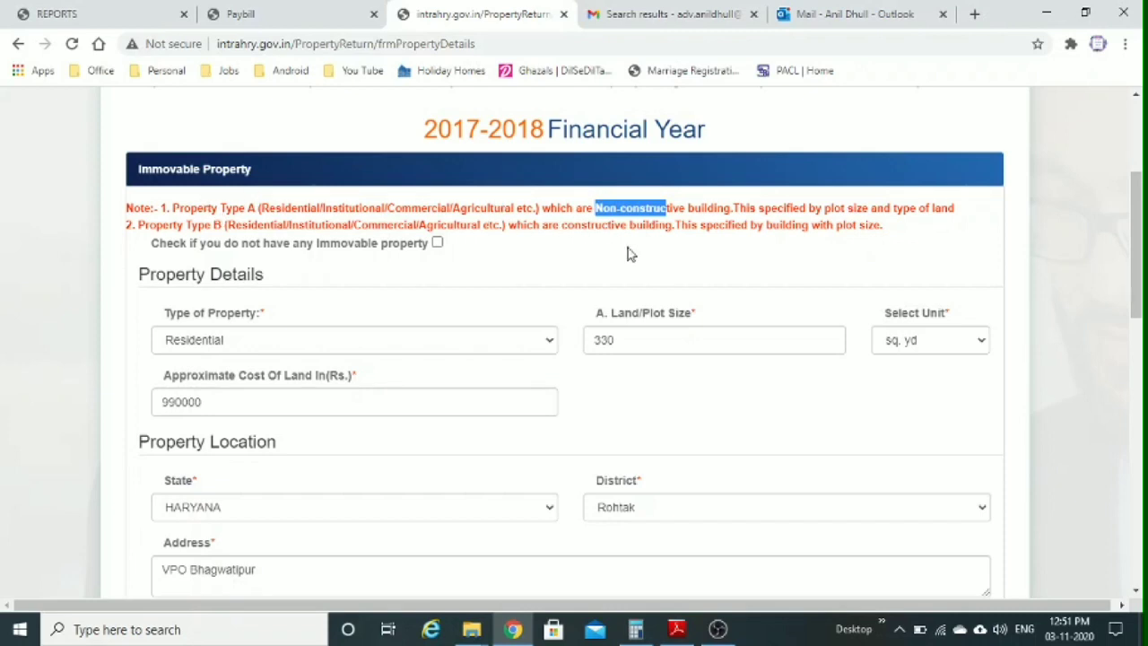
{"action": "scroll", "coordinate": [630, 254], "scroll_direction": "down", "scroll_amount": 1}
{"action": "left_click", "coordinate": [637, 331]}
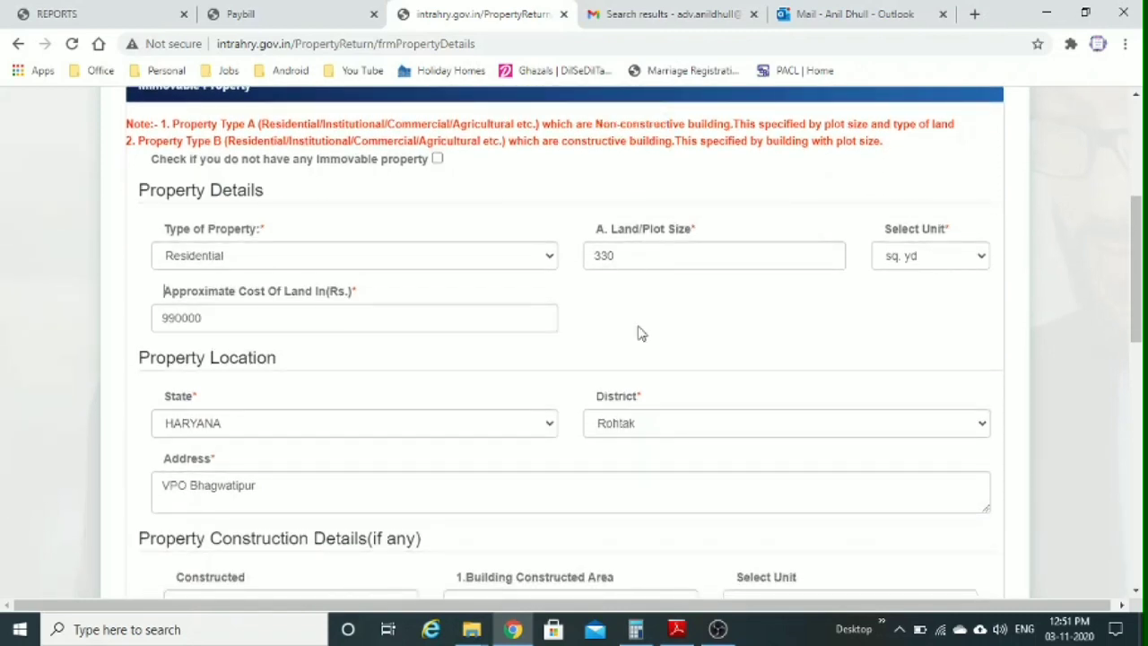
{"action": "scroll", "coordinate": [640, 331], "scroll_direction": "down", "scroll_amount": 1}
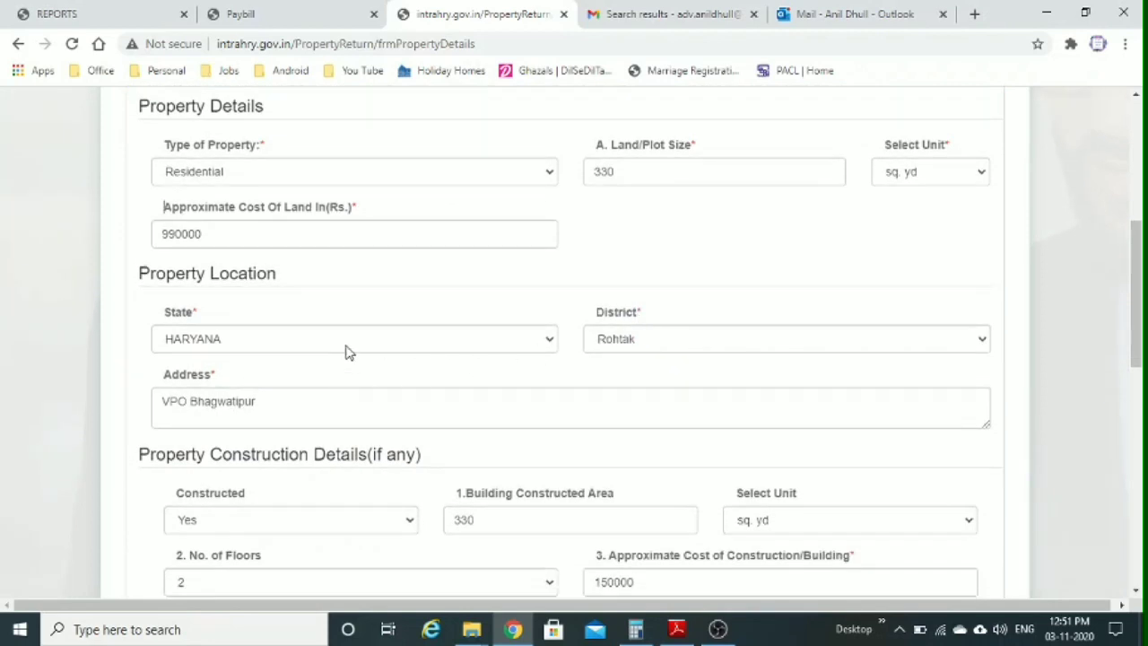
{"action": "scroll", "coordinate": [348, 353], "scroll_direction": "down", "scroll_amount": 2}
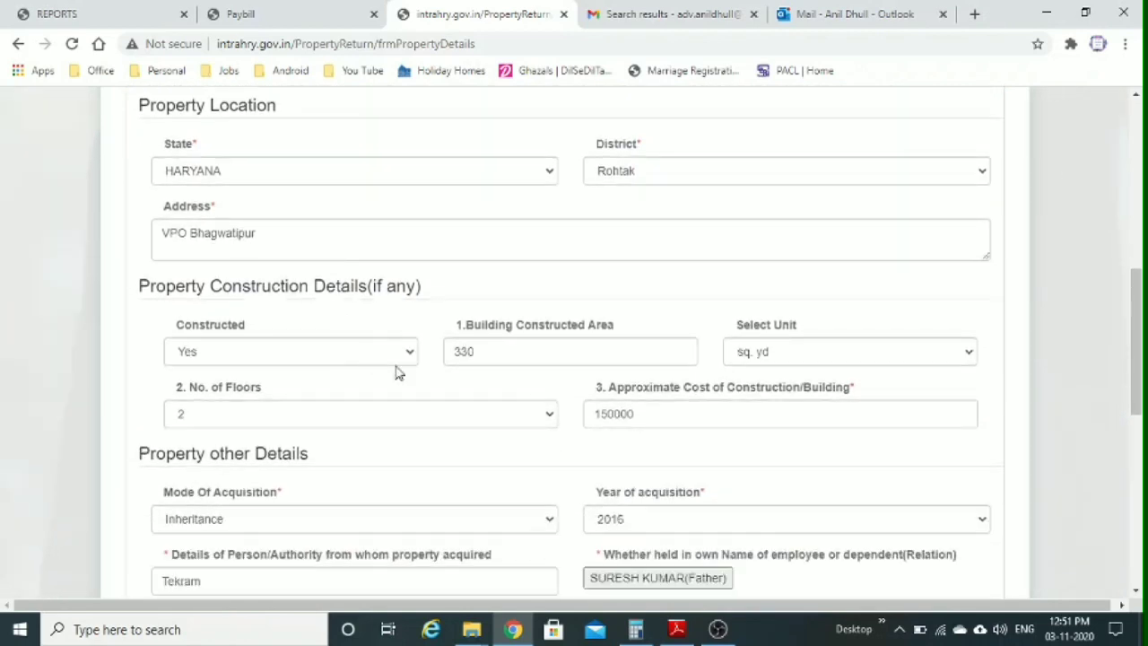
{"action": "scroll", "coordinate": [399, 373], "scroll_direction": "down", "scroll_amount": 1}
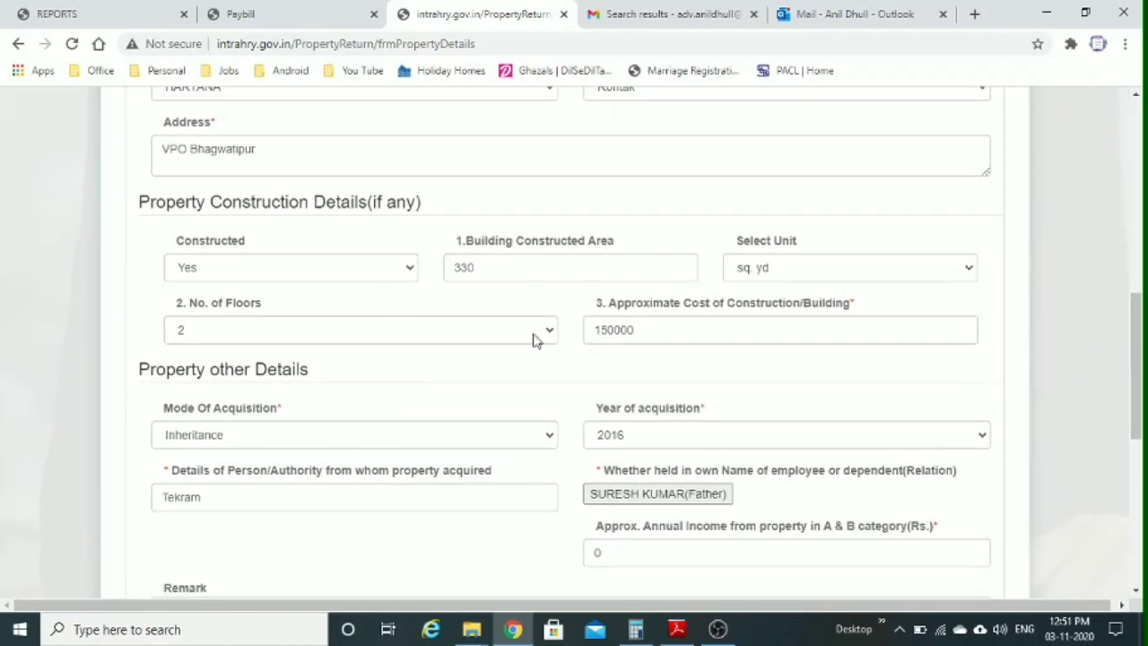
{"action": "scroll", "coordinate": [572, 375], "scroll_direction": "down", "scroll_amount": 2}
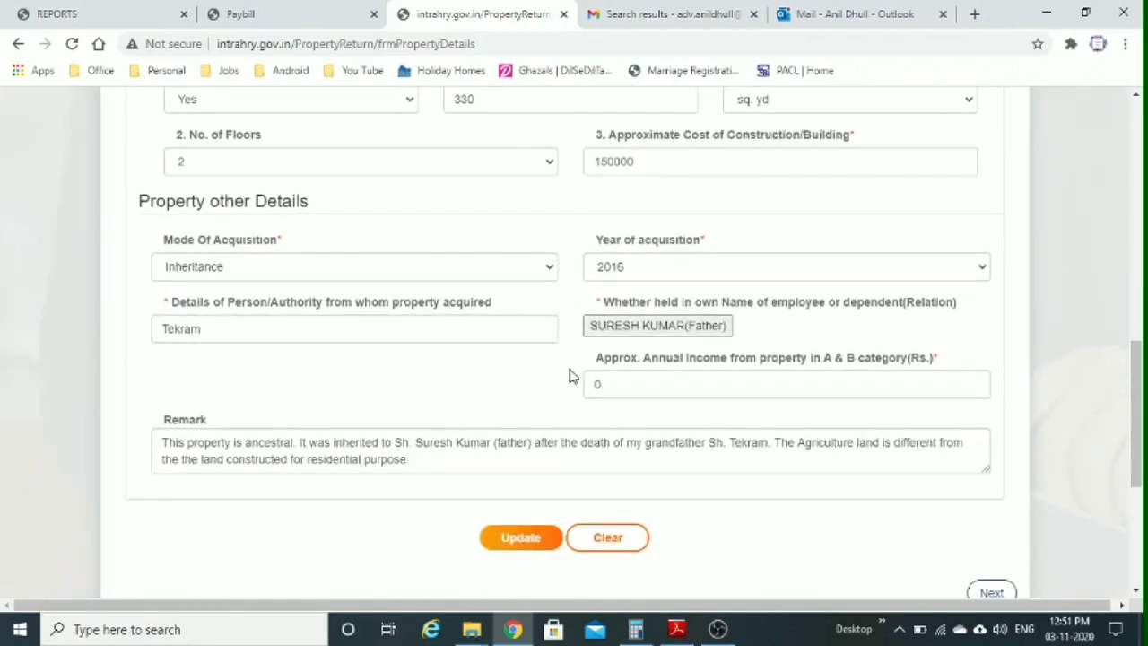
Review the Inheritance acquisition mode, family members and annual income, leaving them unchanged.
{"action": "left_click", "coordinate": [550, 274]}
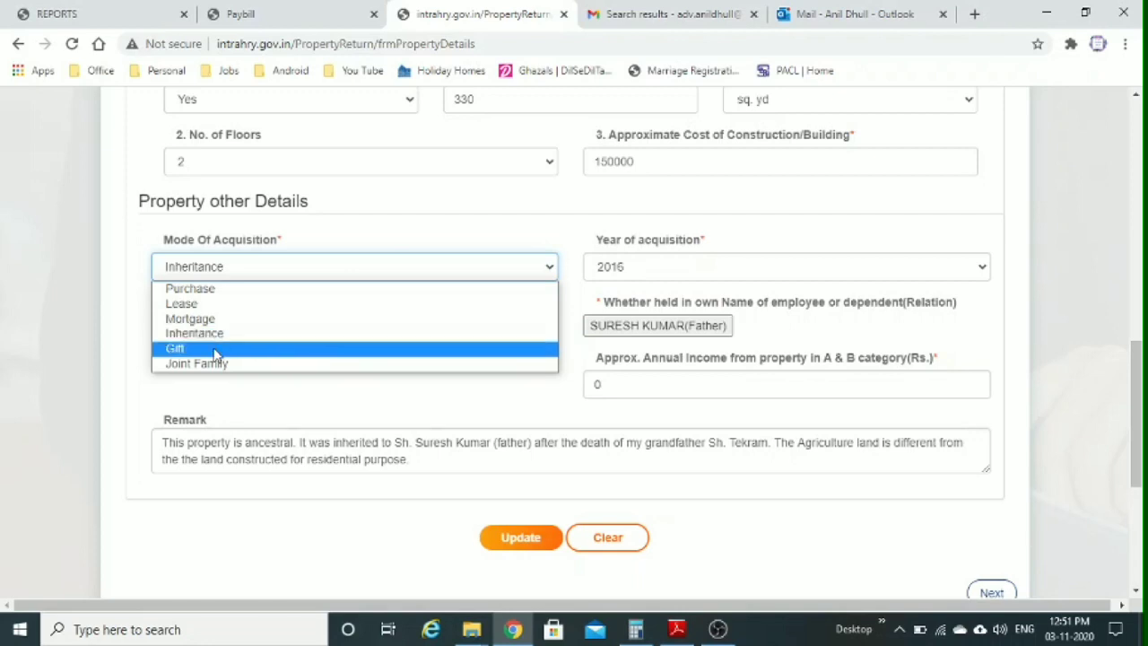
{"action": "left_click", "coordinate": [128, 310]}
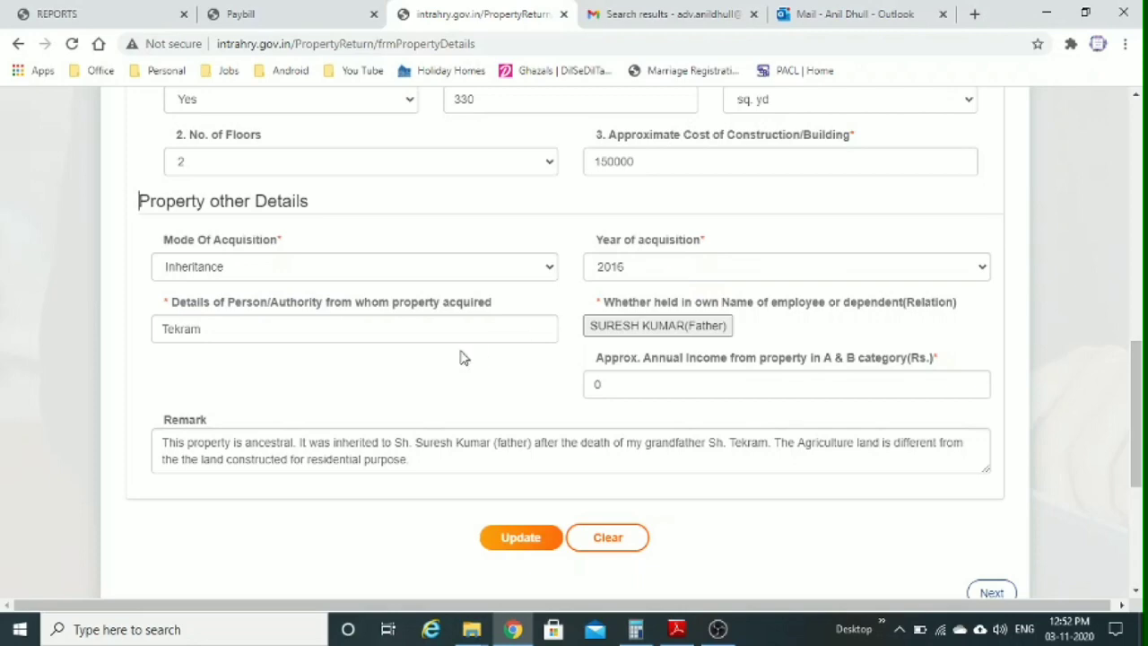
{"action": "left_click", "coordinate": [708, 330]}
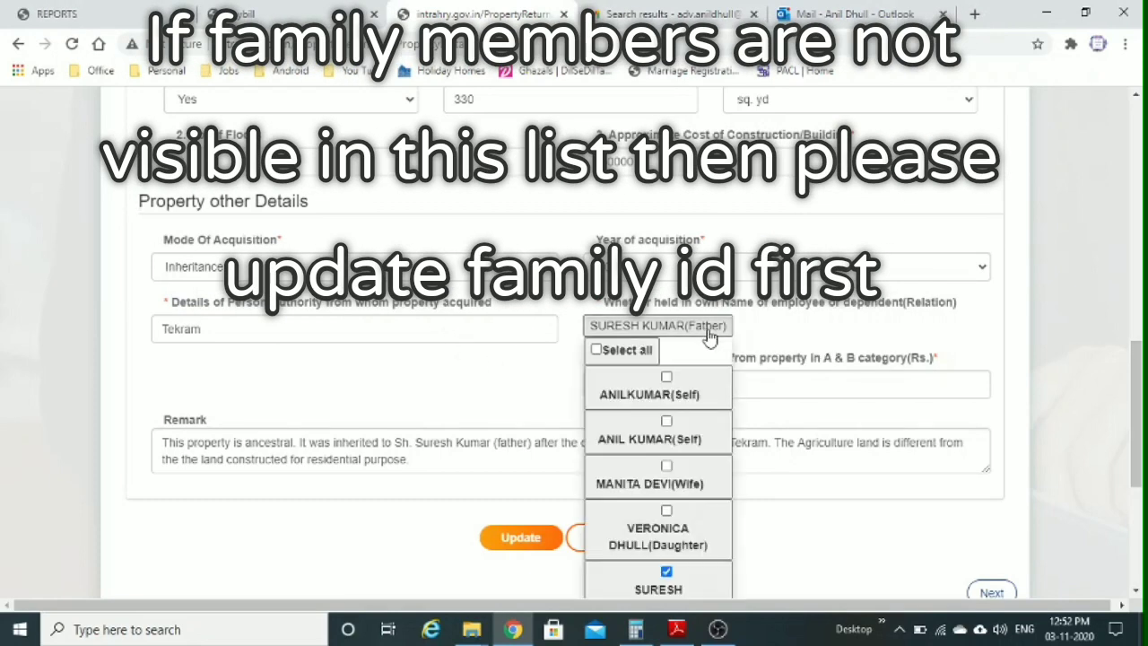
{"action": "left_click", "coordinate": [775, 343]}
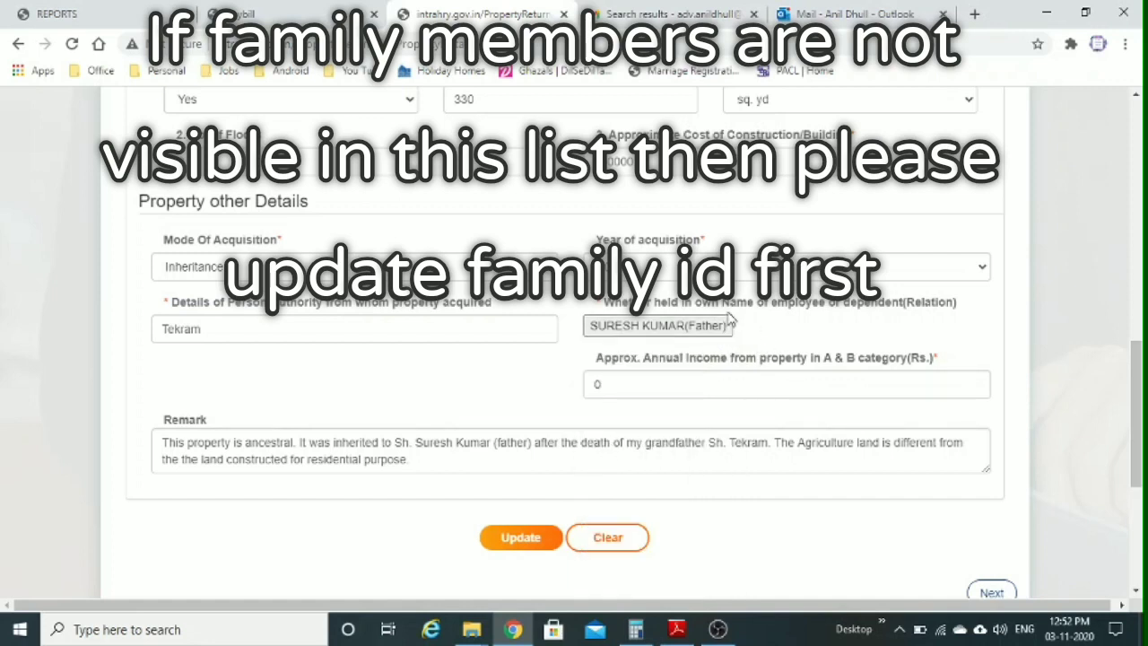
{"action": "left_click", "coordinate": [701, 390]}
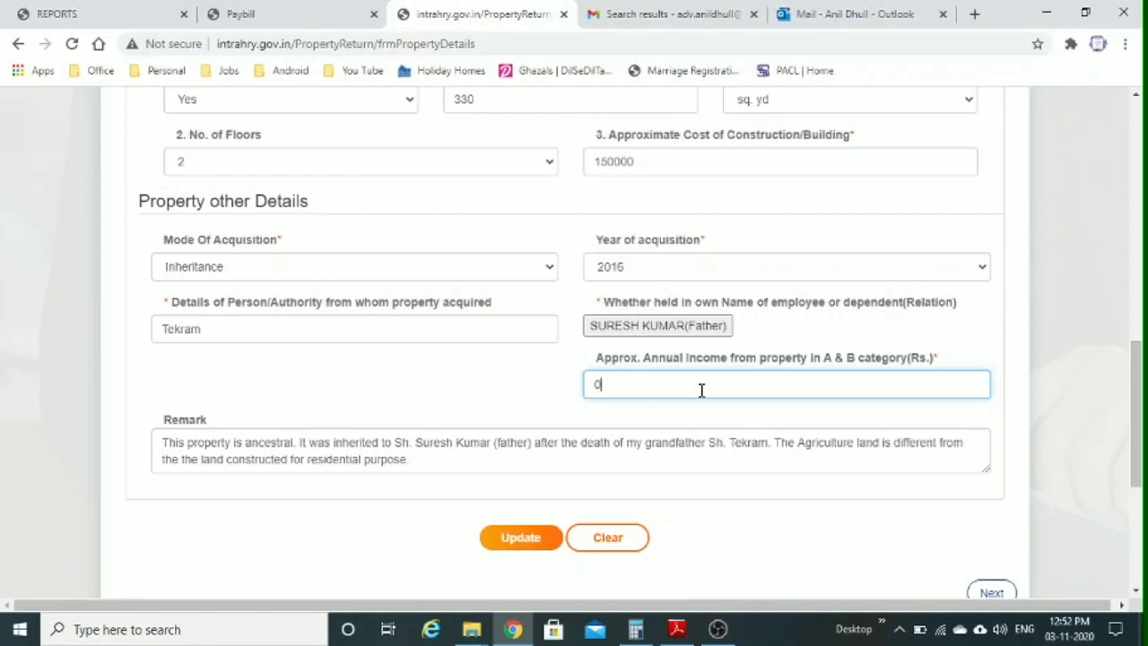
Delete the Remark's final sentence about the agricultural land.
{"action": "left_click", "coordinate": [542, 401]}
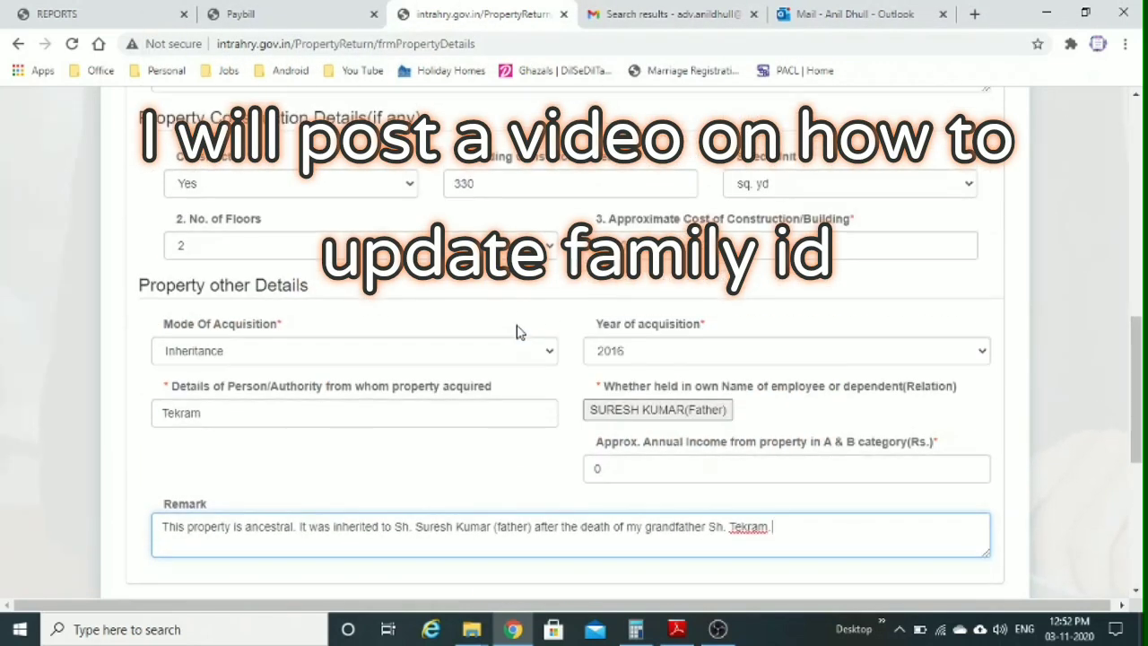
{"action": "scroll", "coordinate": [516, 332], "scroll_direction": "up", "scroll_amount": 1}
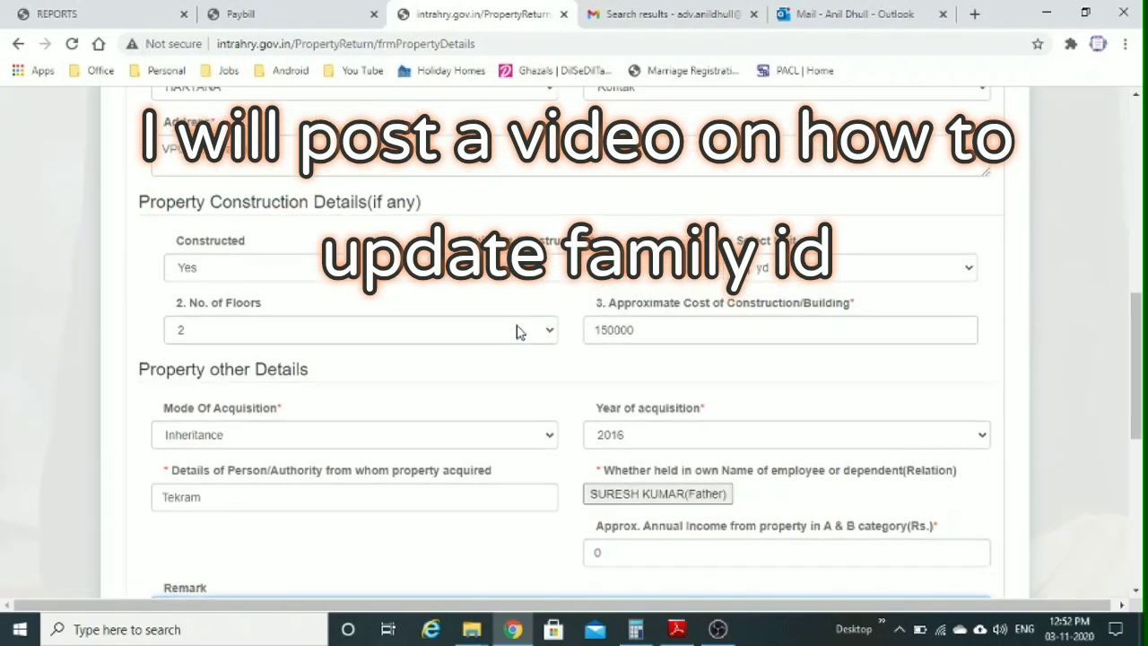
{"action": "scroll", "coordinate": [516, 330], "scroll_direction": "up", "scroll_amount": 4}
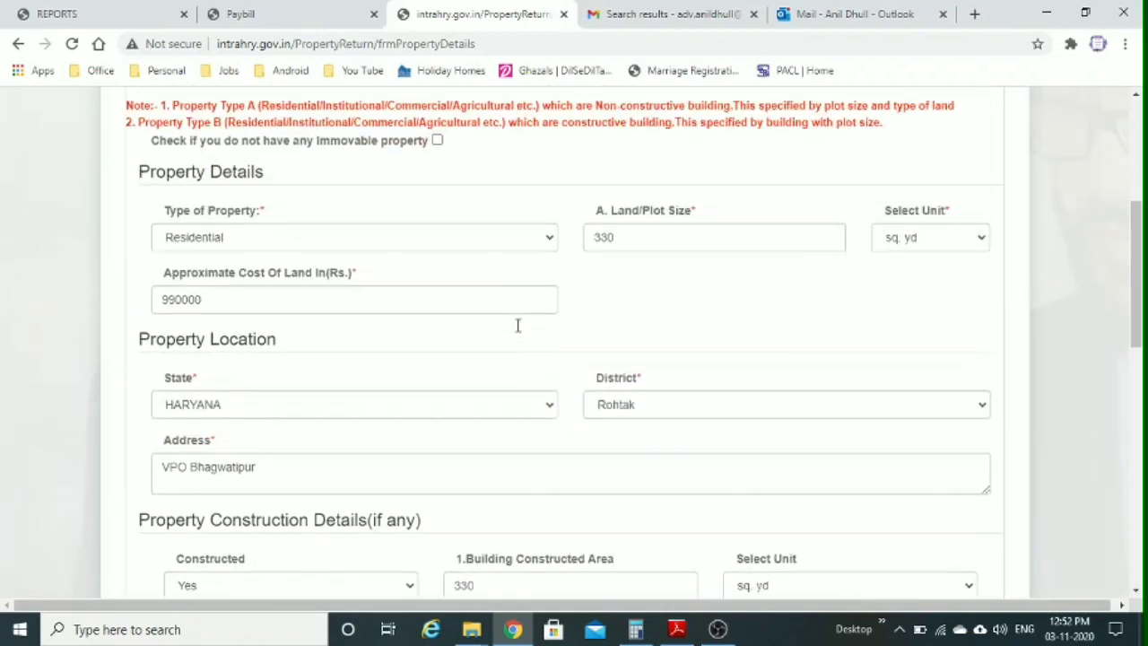
{"action": "scroll", "coordinate": [517, 325], "scroll_direction": "down", "scroll_amount": 5}
{"action": "scroll", "coordinate": [518, 325], "scroll_direction": "down", "scroll_amount": 2}
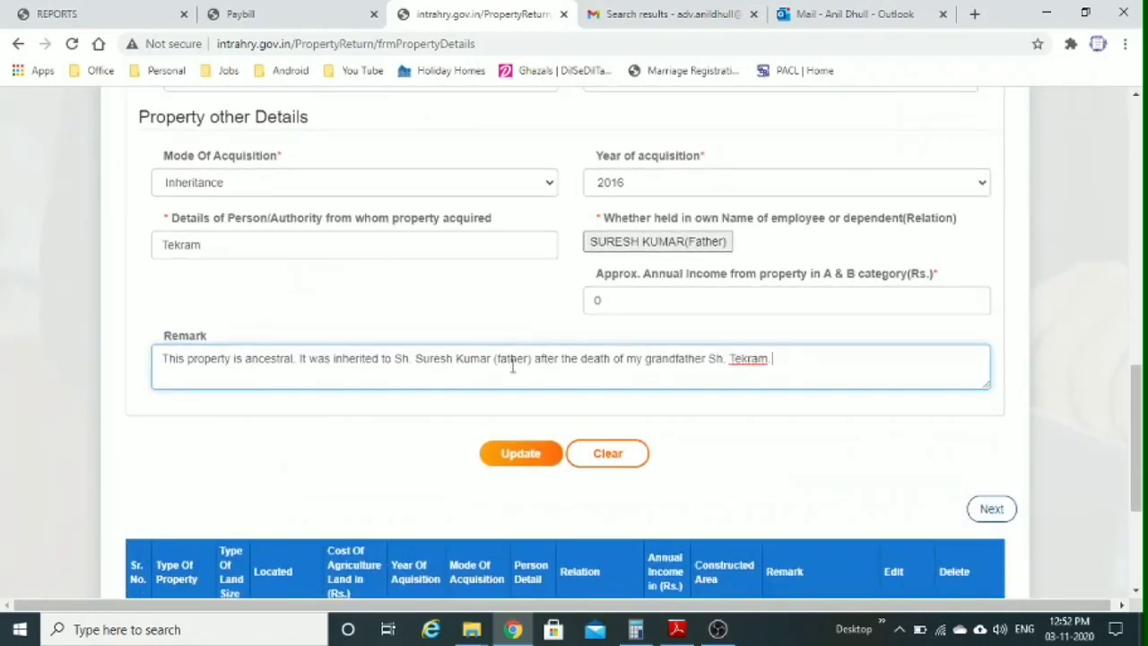
Update the entry so row 1 lists the inherited Residential 330 sq. yd property.
{"action": "left_click", "coordinate": [522, 453]}
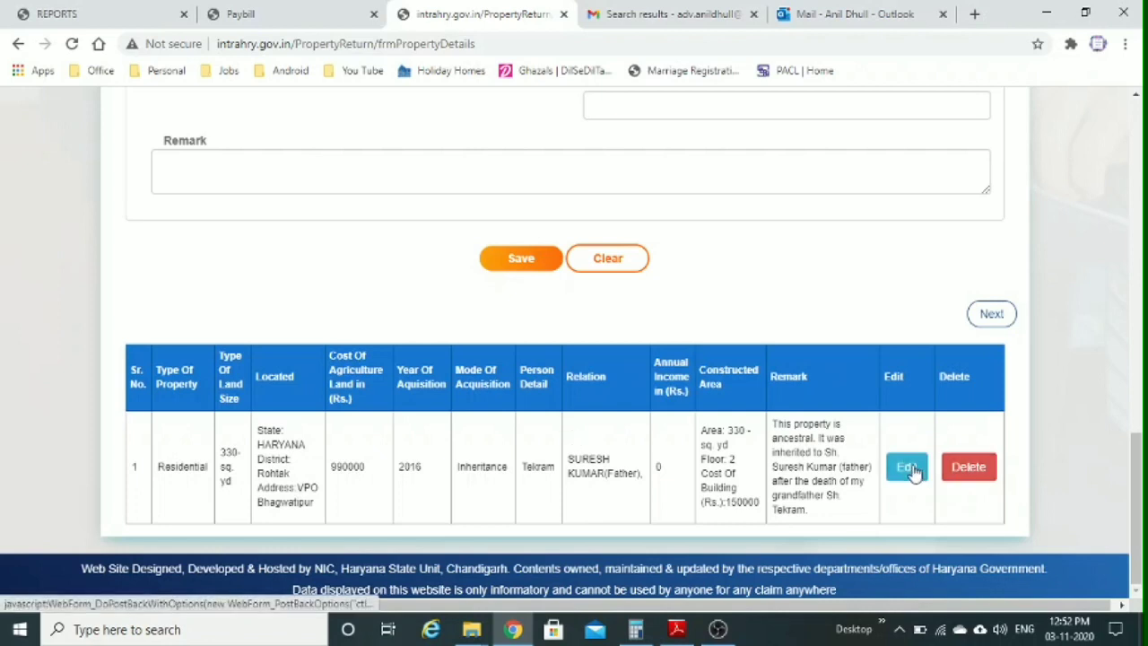
{"action": "left_click_drag", "start_coordinate": [158, 467], "coordinate": [207, 467]}
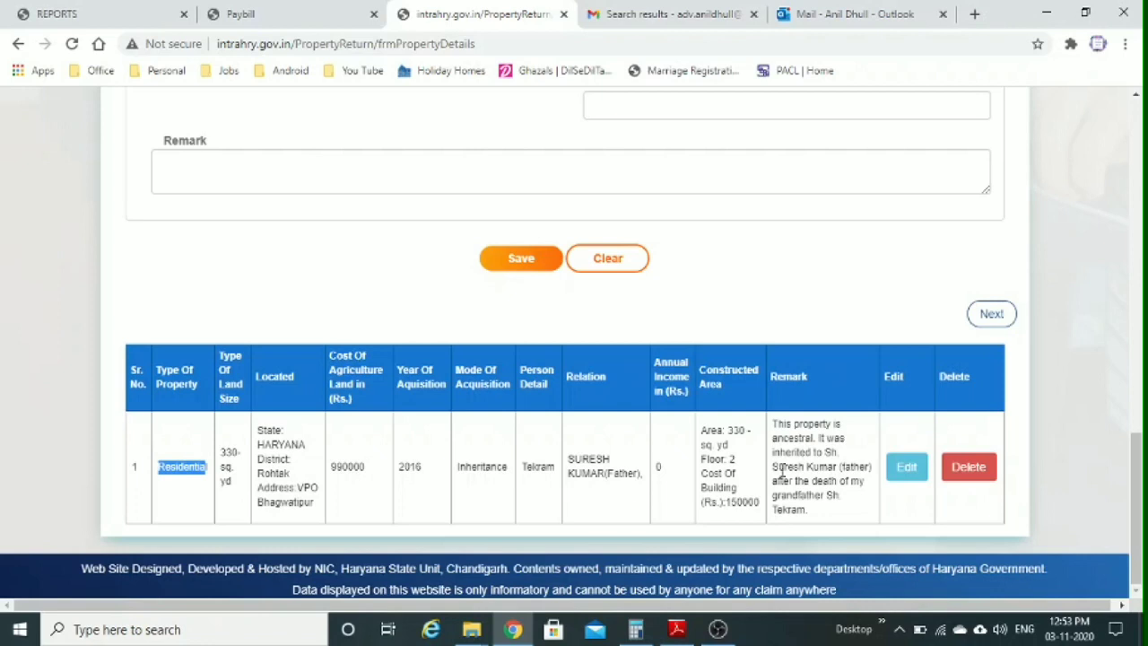
{"action": "scroll", "coordinate": [782, 470], "scroll_direction": "up", "scroll_amount": 10}
{"action": "left_click", "coordinate": [428, 406]}
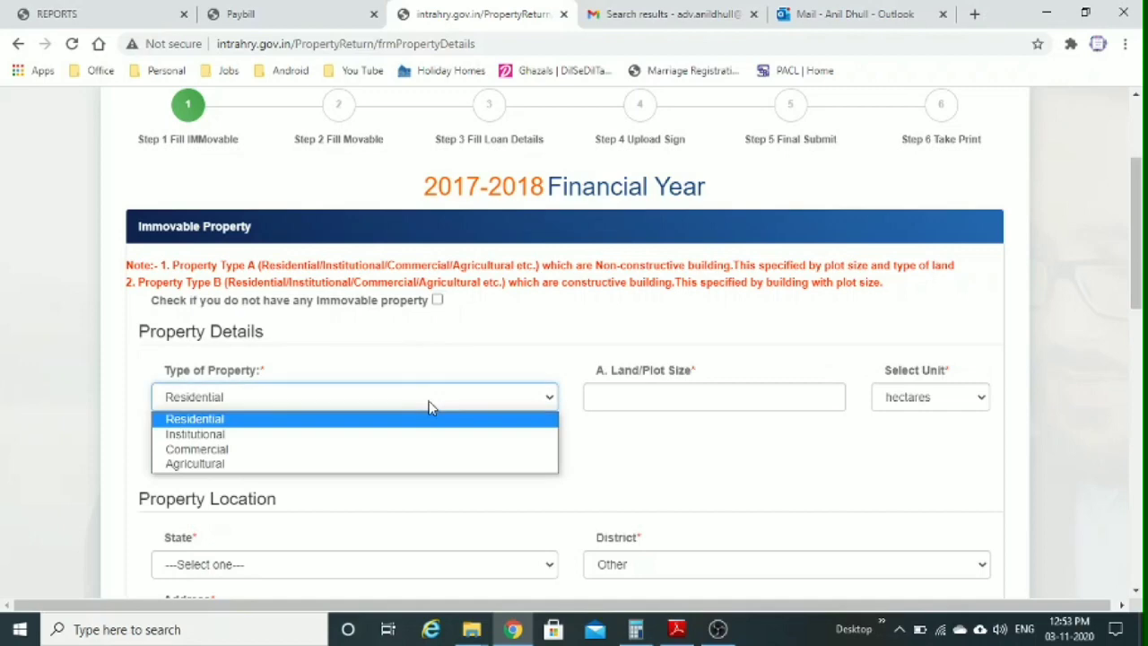
Enter an Agricultural property of 3.2 acre with land cost 6500000.
{"action": "left_click", "coordinate": [253, 463]}
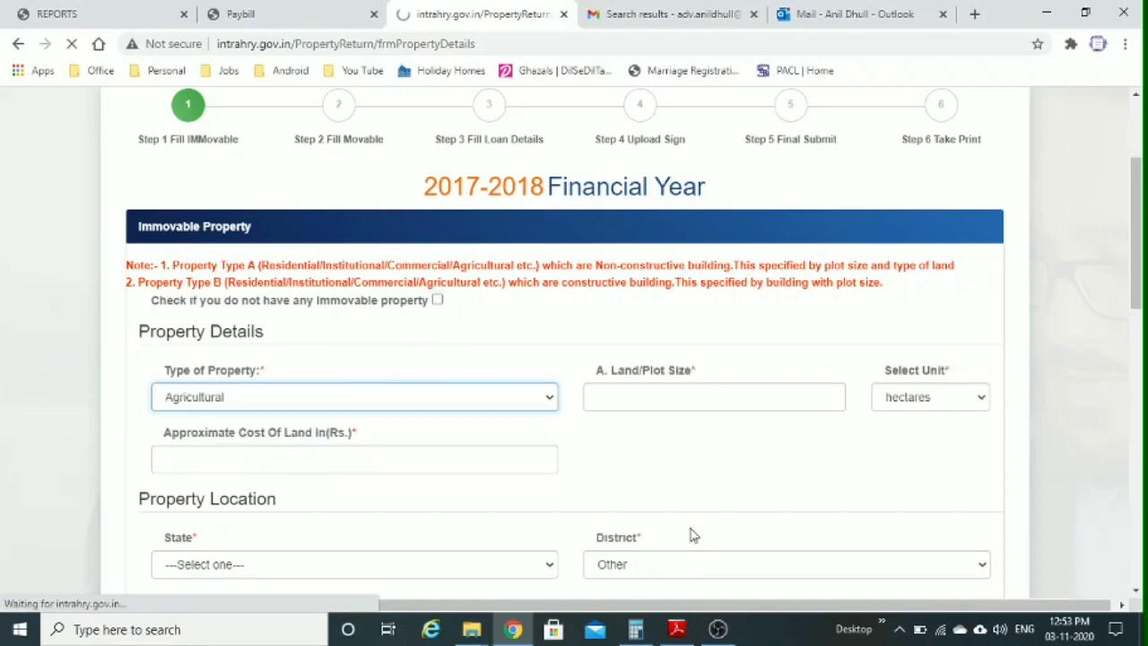
{"action": "scroll", "coordinate": [692, 529], "scroll_direction": "down", "scroll_amount": 2}
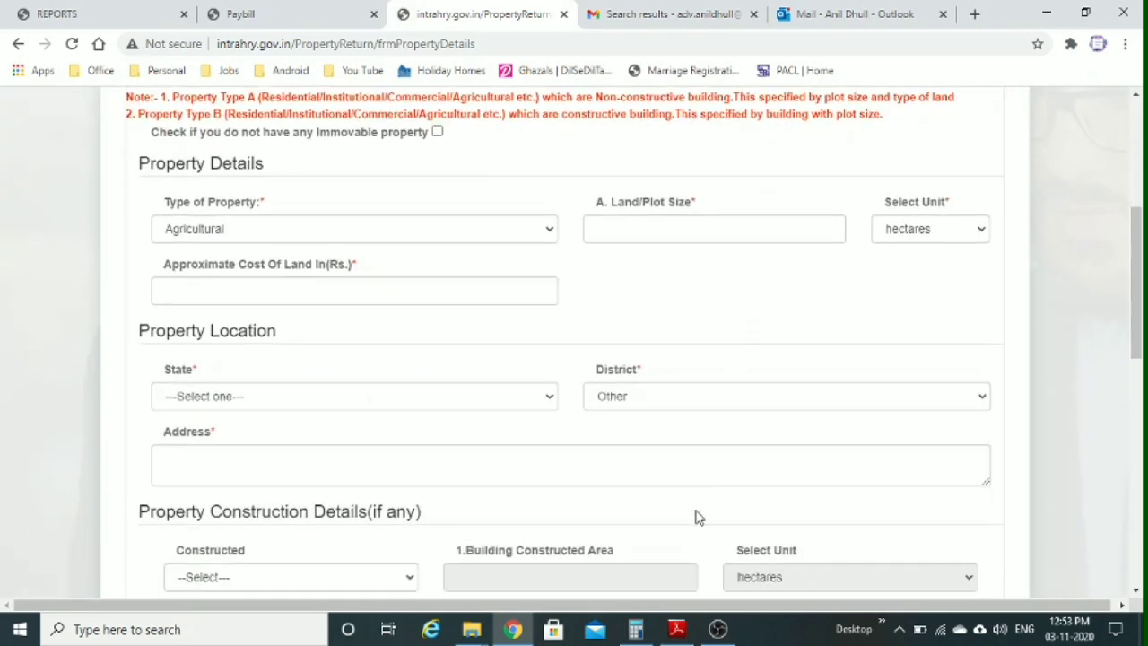
{"action": "left_click", "coordinate": [689, 232]}
{"action": "type", "text": "3.2"}
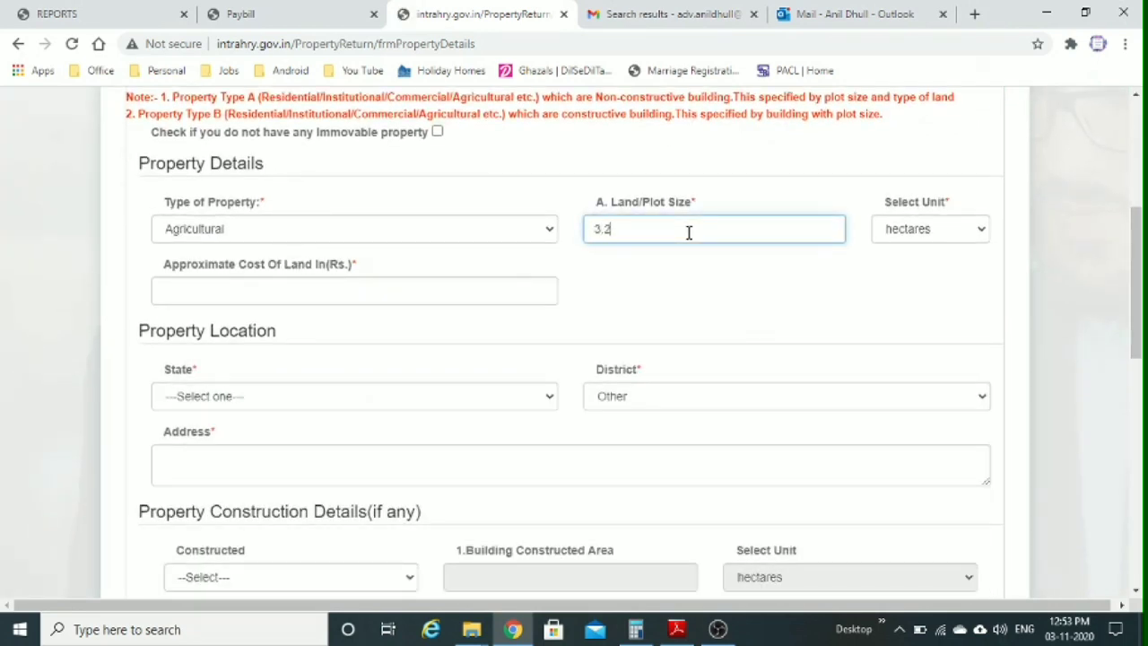
{"action": "left_click", "coordinate": [733, 276]}
{"action": "left_click", "coordinate": [941, 231]}
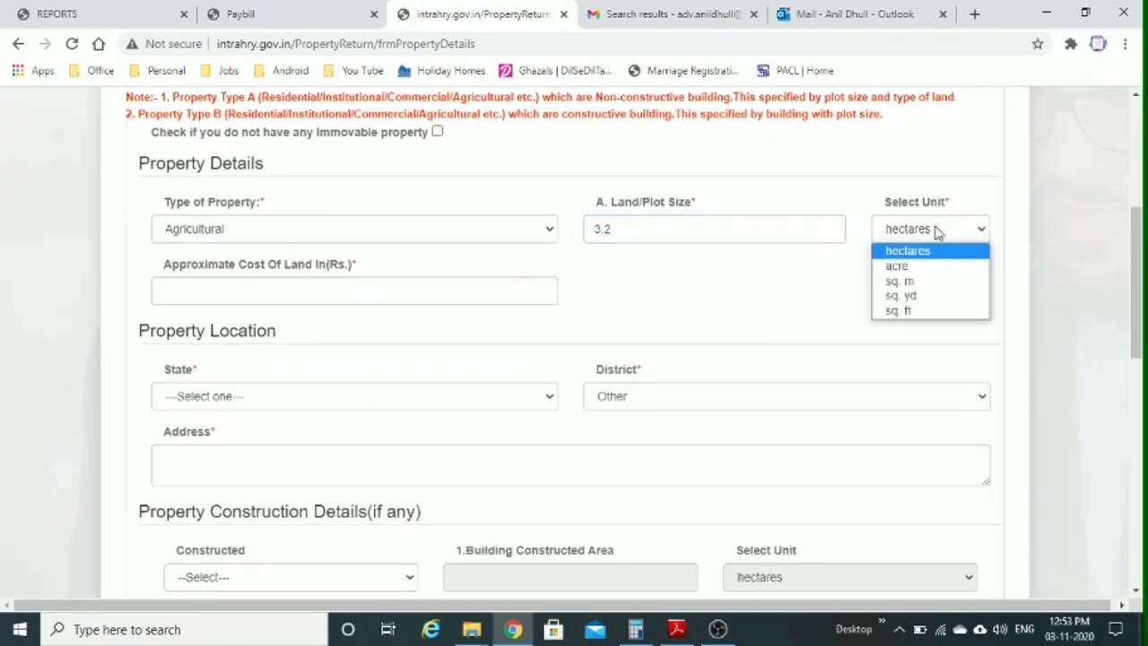
{"action": "left_click", "coordinate": [896, 265]}
{"action": "left_click", "coordinate": [779, 286]}
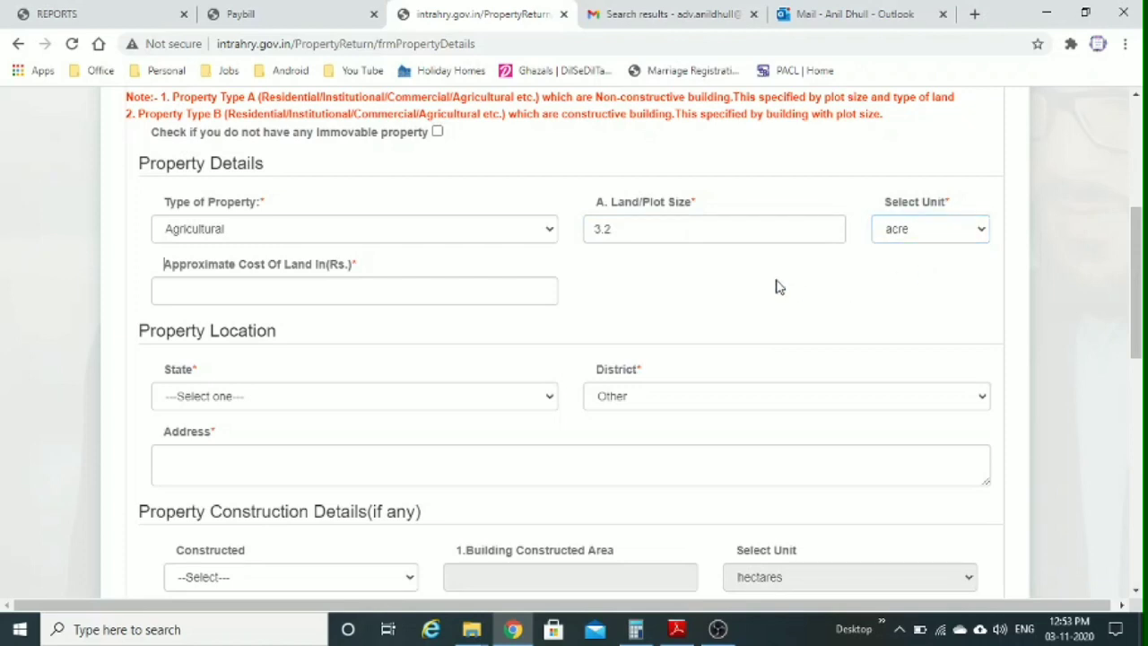
{"action": "left_click", "coordinate": [458, 288]}
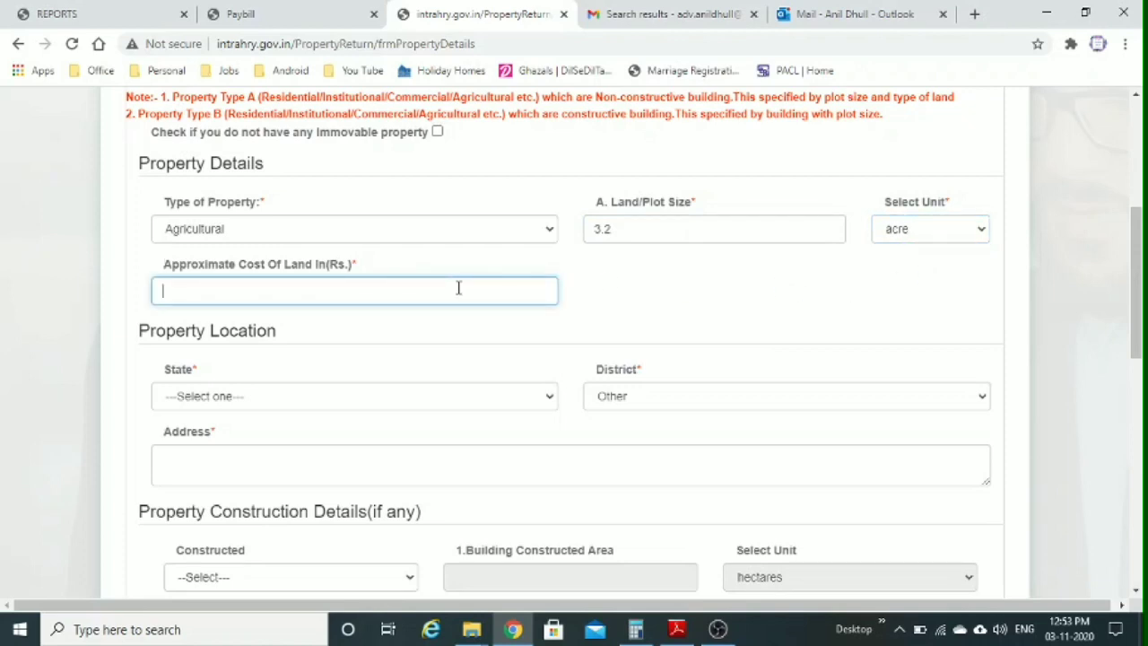
{"action": "type", "text": "6500000"}
Set its location to Haryana, Rohtak and mark it as not constructed.
{"action": "scroll", "coordinate": [458, 288], "scroll_direction": "down", "scroll_amount": 2}
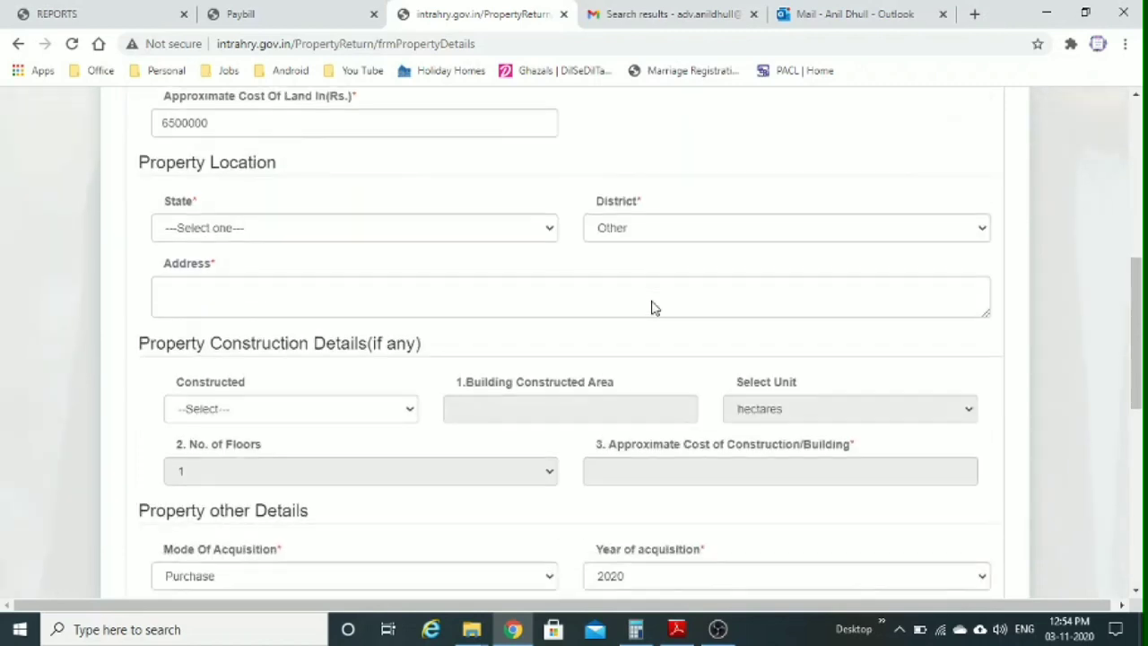
{"action": "left_click", "coordinate": [337, 231]}
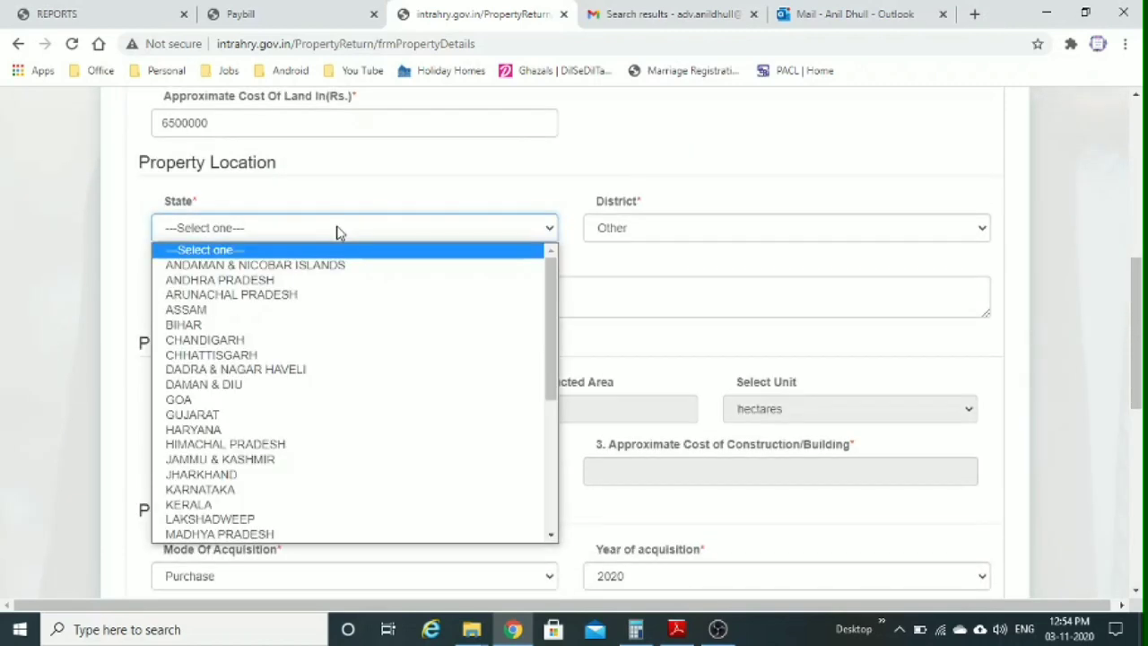
{"action": "left_click", "coordinate": [224, 429]}
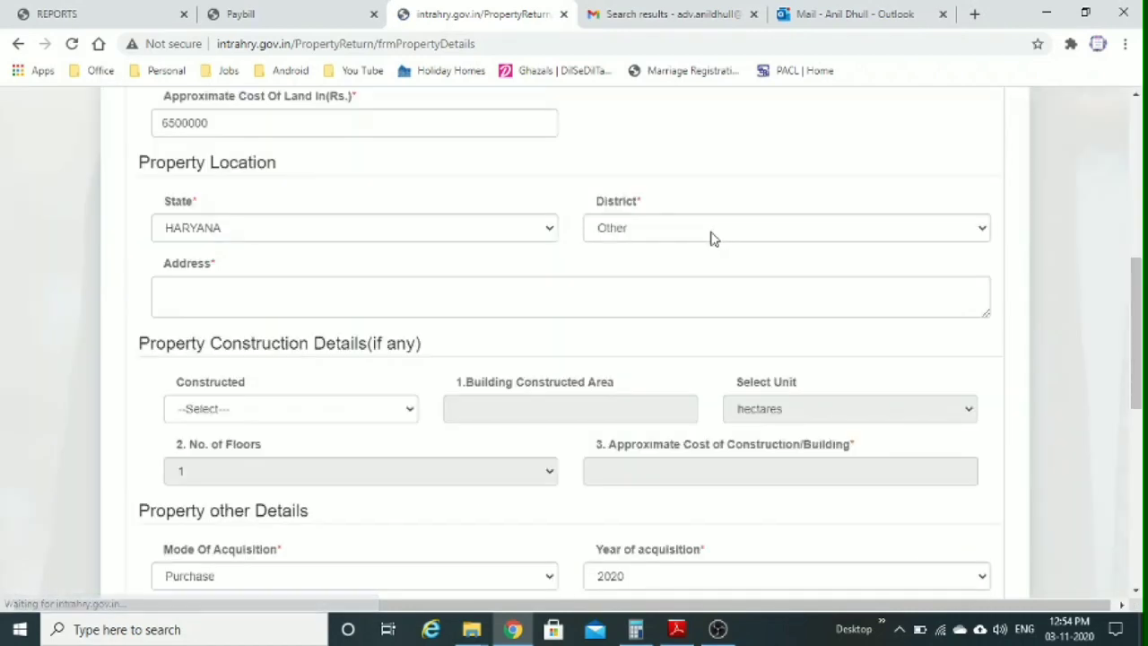
{"action": "left_click", "coordinate": [712, 235]}
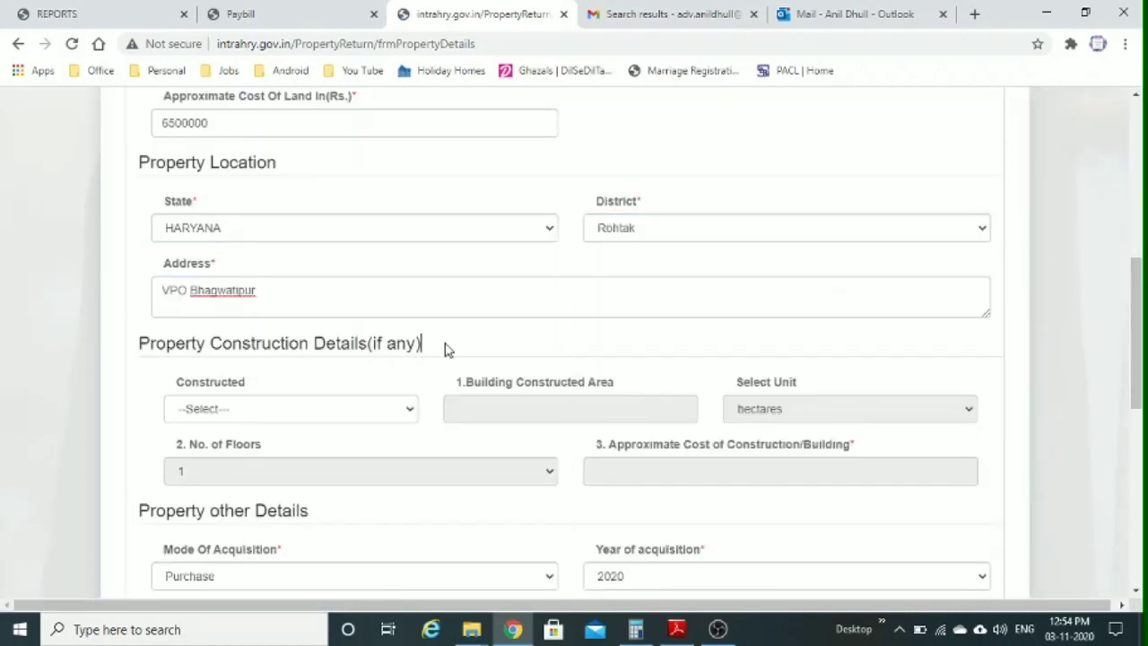
{"action": "scroll", "coordinate": [446, 348], "scroll_direction": "down", "scroll_amount": 3}
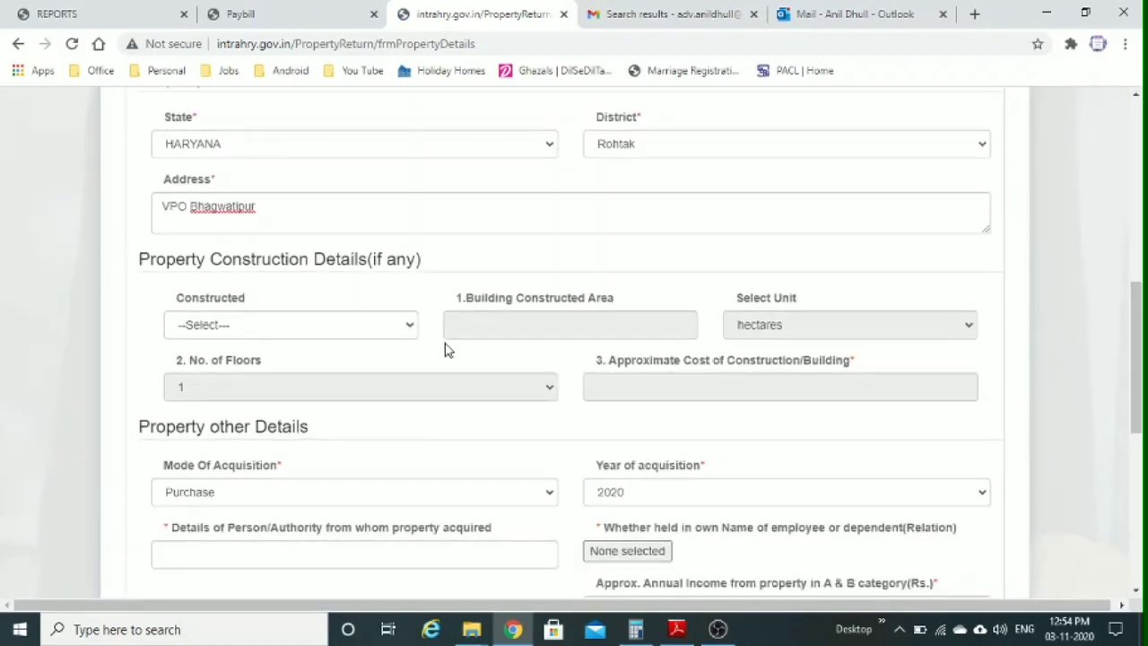
{"action": "left_click", "coordinate": [408, 243]}
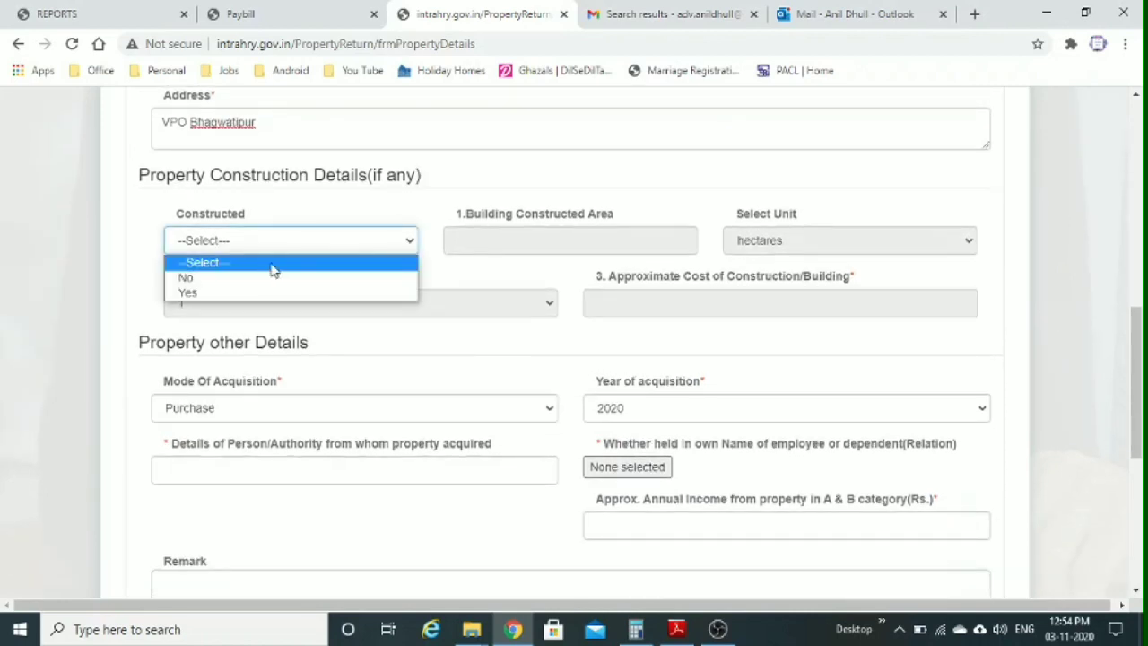
{"action": "left_click", "coordinate": [218, 280]}
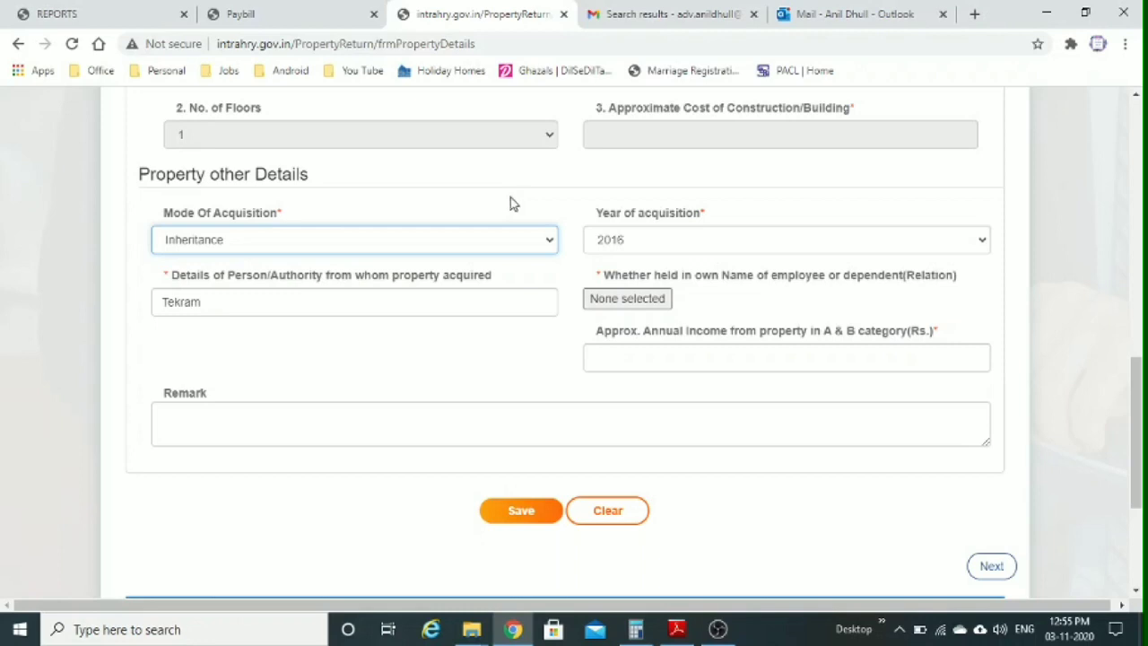
Tick the employee's father as holder and enter 60000 as annual income.
{"action": "left_click", "coordinate": [868, 306]}
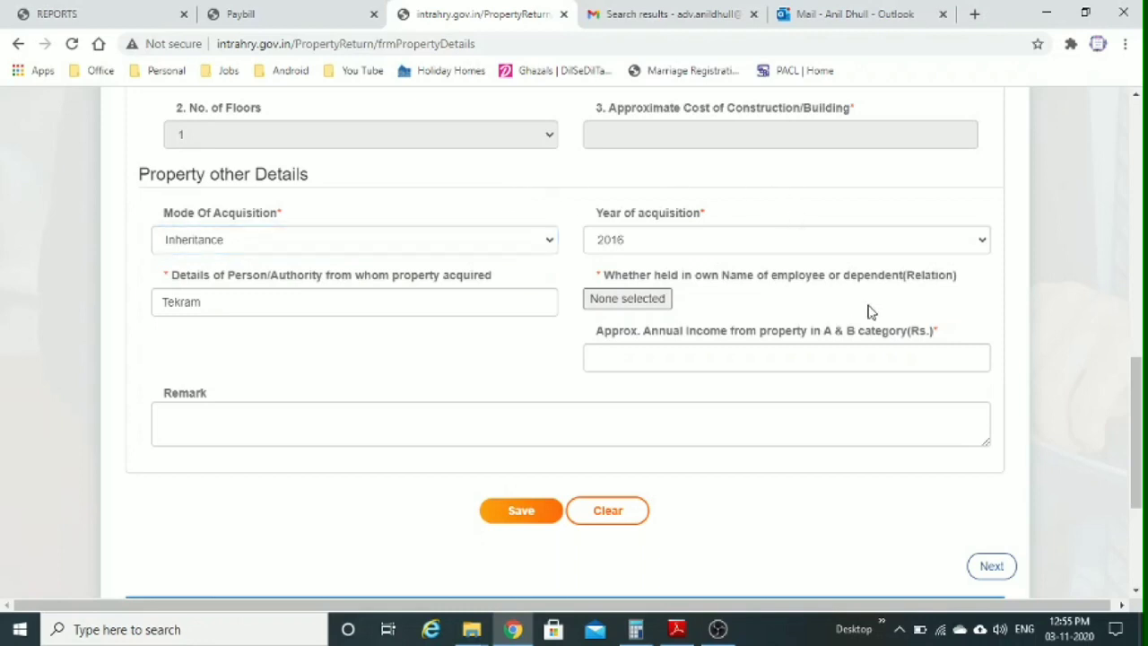
{"action": "left_click", "coordinate": [642, 303]}
{"action": "left_click", "coordinate": [642, 303]}
{"action": "scroll", "coordinate": [645, 260], "scroll_direction": "down", "scroll_amount": 1}
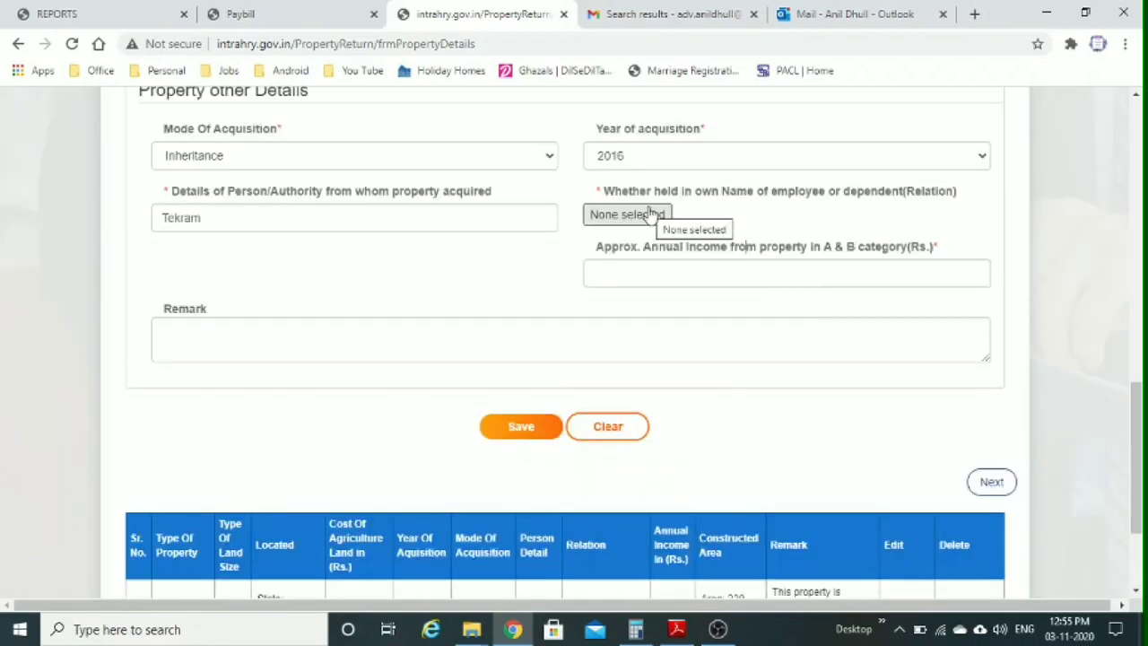
{"action": "left_click", "coordinate": [650, 213]}
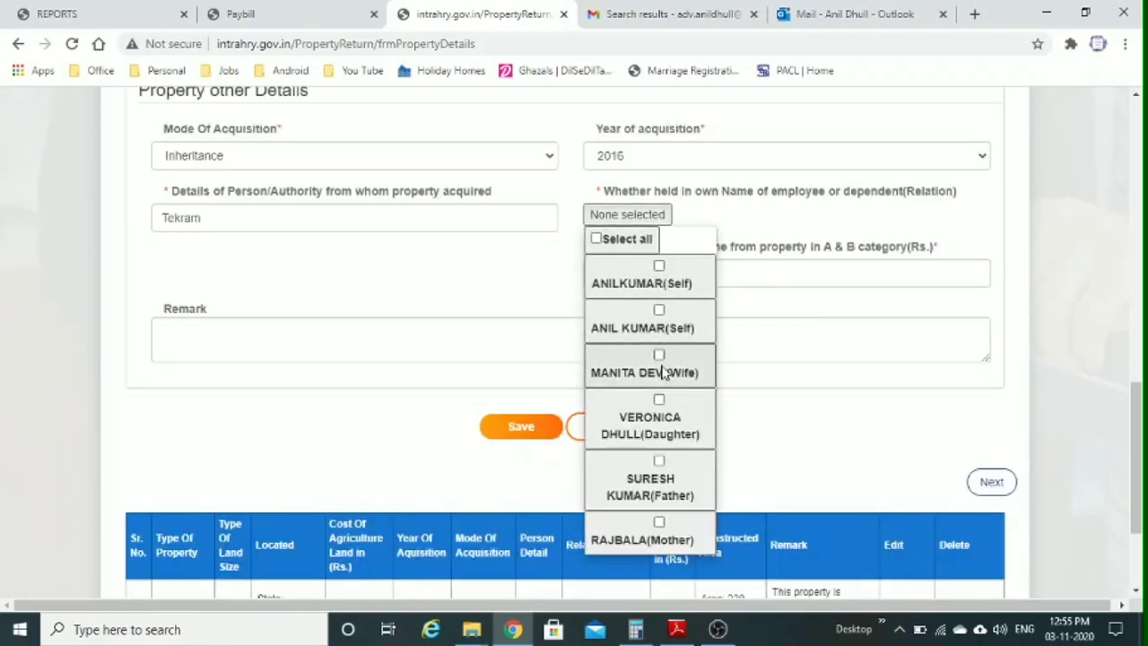
{"action": "left_click", "coordinate": [659, 463]}
{"action": "left_click", "coordinate": [791, 231]}
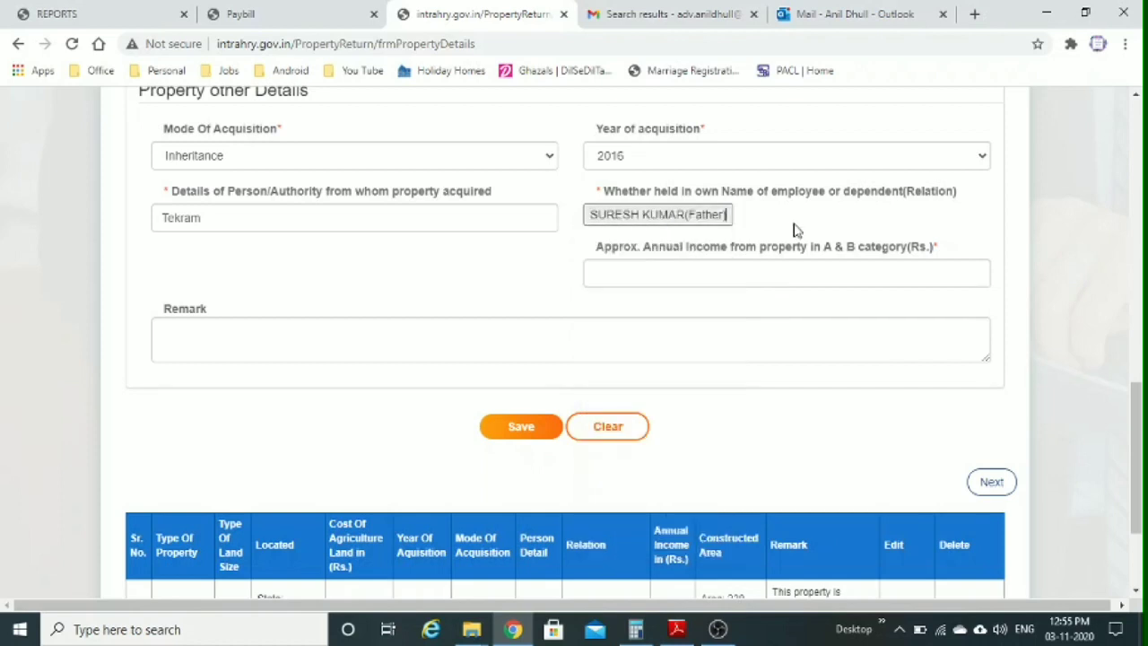
{"action": "left_click", "coordinate": [681, 282]}
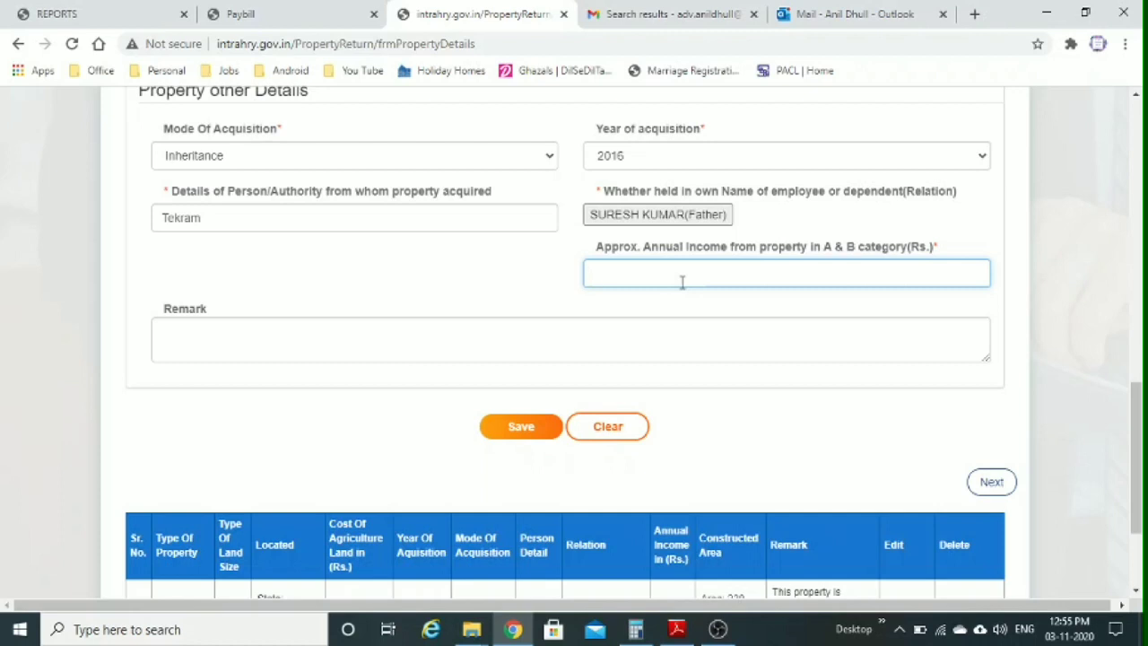
{"action": "type", "text": "60000"}
{"action": "left_click", "coordinate": [530, 329]}
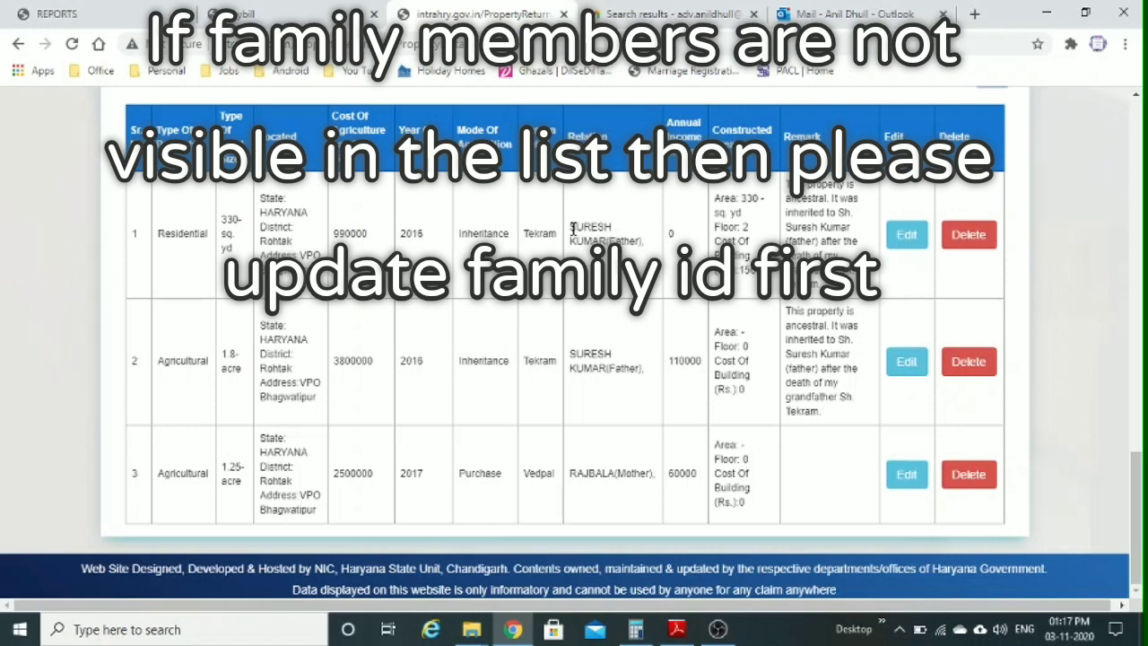
Check row 1's relation entry and proceed to the Movable Property step.
{"action": "left_click_drag", "start_coordinate": [571, 226], "coordinate": [648, 251]}
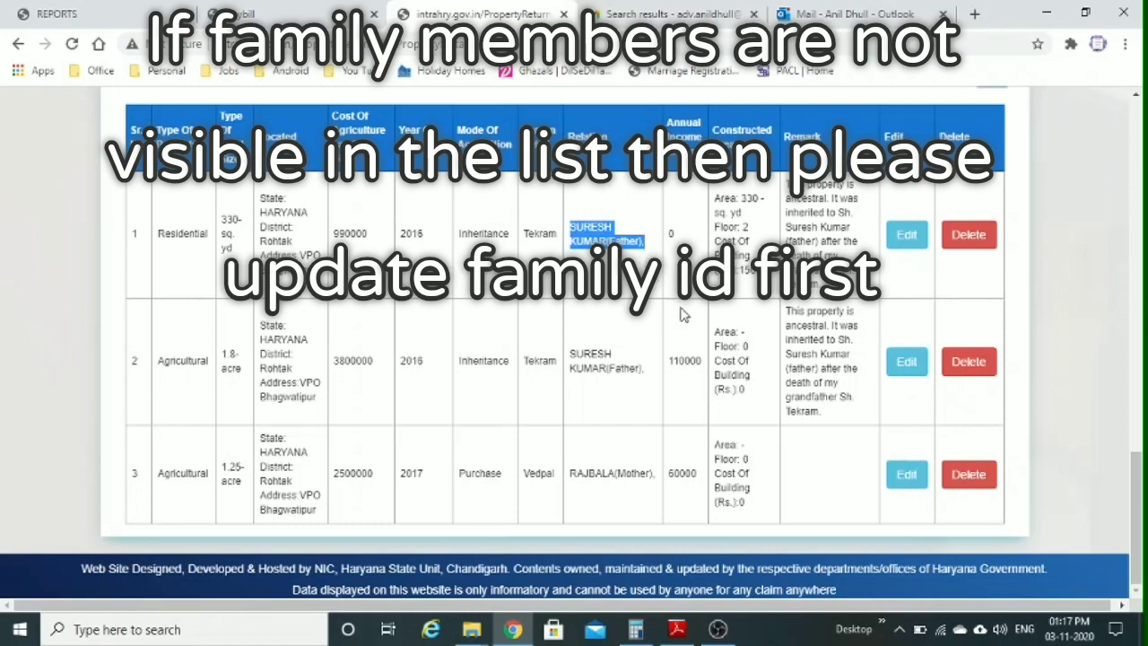
{"action": "left_click", "coordinate": [708, 343]}
{"action": "scroll", "coordinate": [713, 347], "scroll_direction": "up", "scroll_amount": 4}
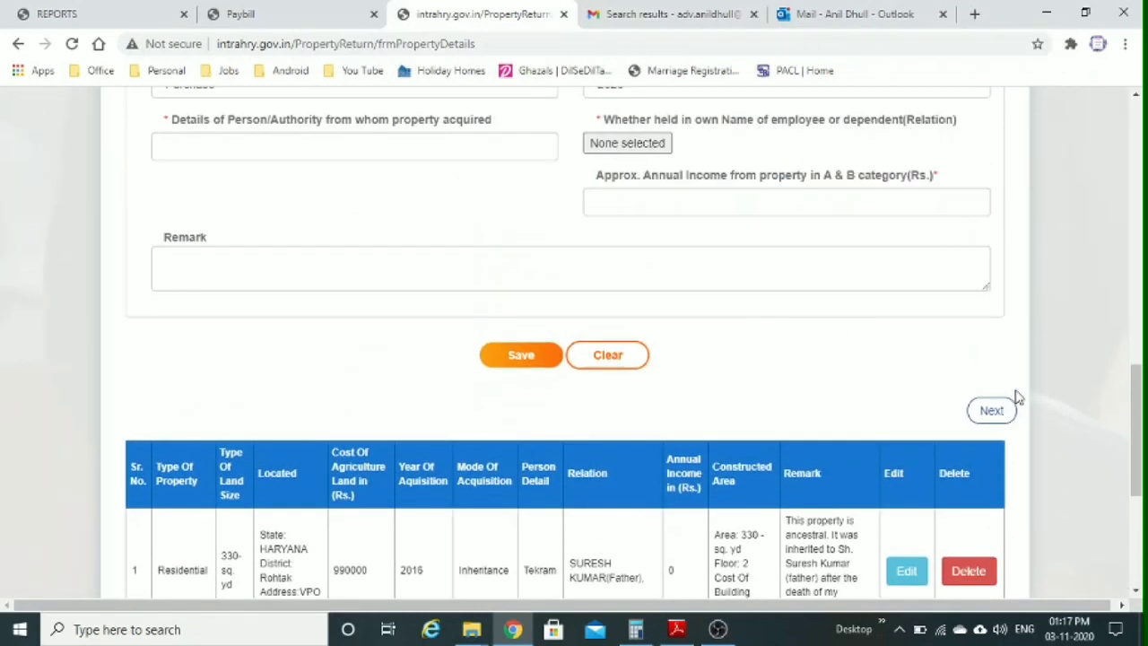
{"action": "left_click", "coordinate": [992, 414]}
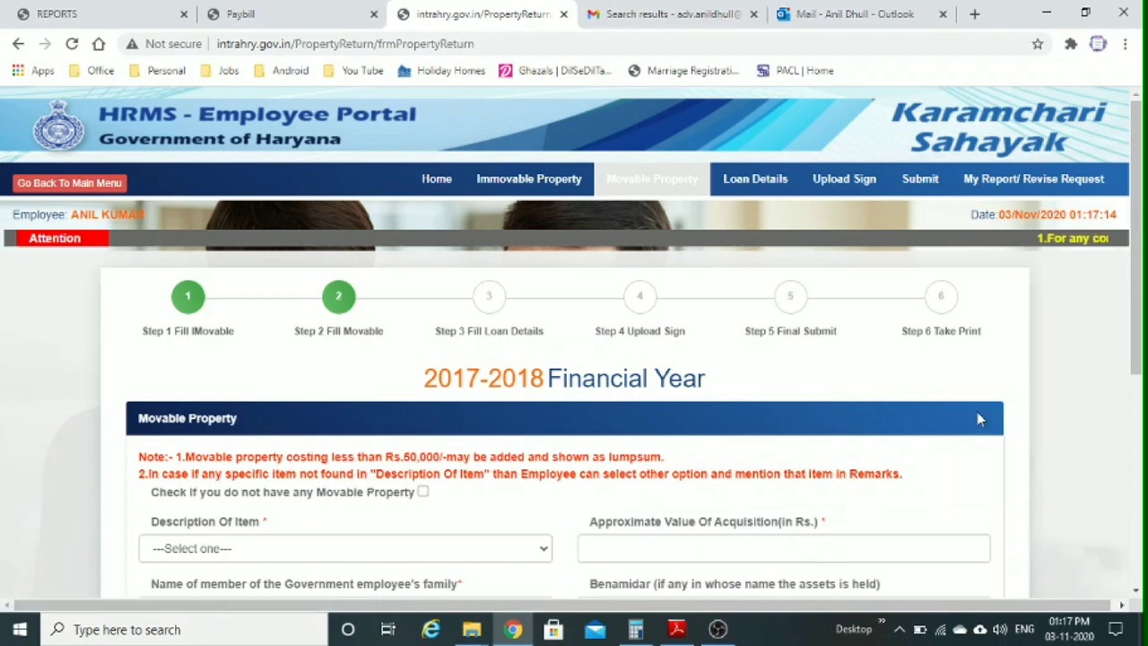
Choose Cash as the movable item description and review the note on items under Rs.50,000.
{"action": "scroll", "coordinate": [371, 341], "scroll_direction": "down", "scroll_amount": 1}
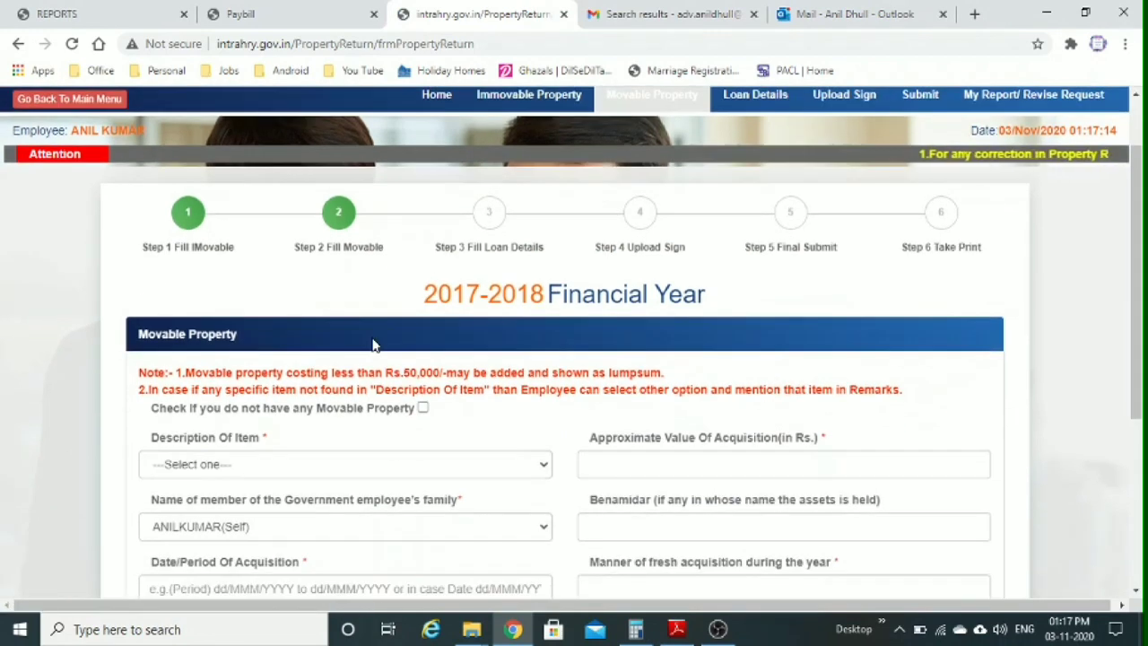
{"action": "scroll", "coordinate": [373, 345], "scroll_direction": "down", "scroll_amount": 2}
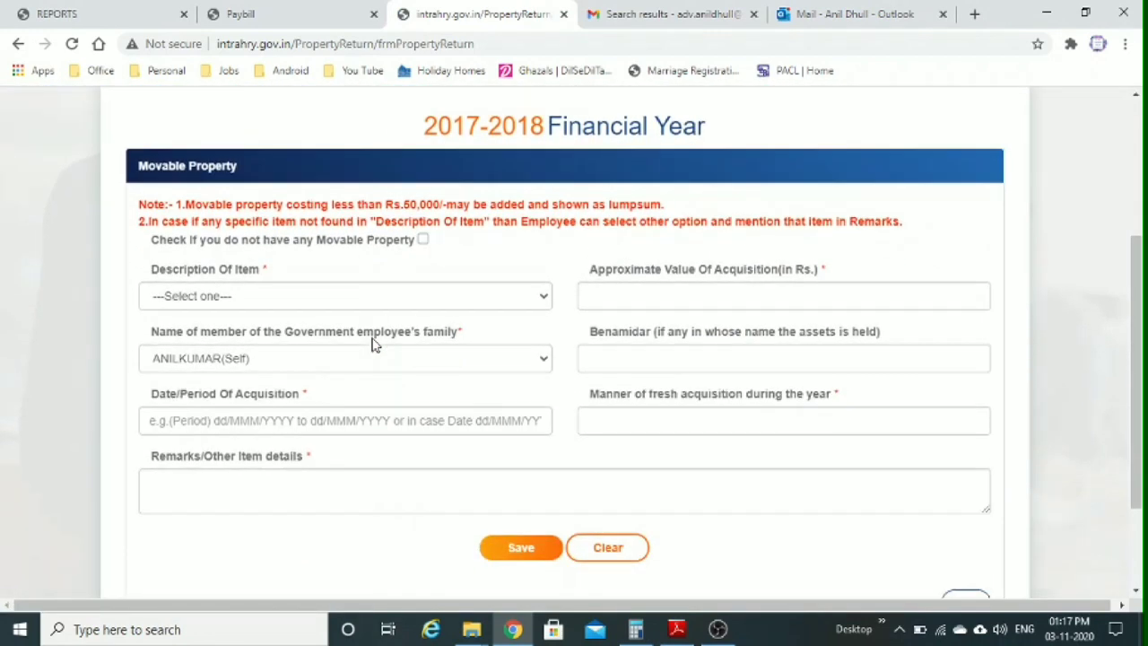
{"action": "left_click", "coordinate": [384, 299]}
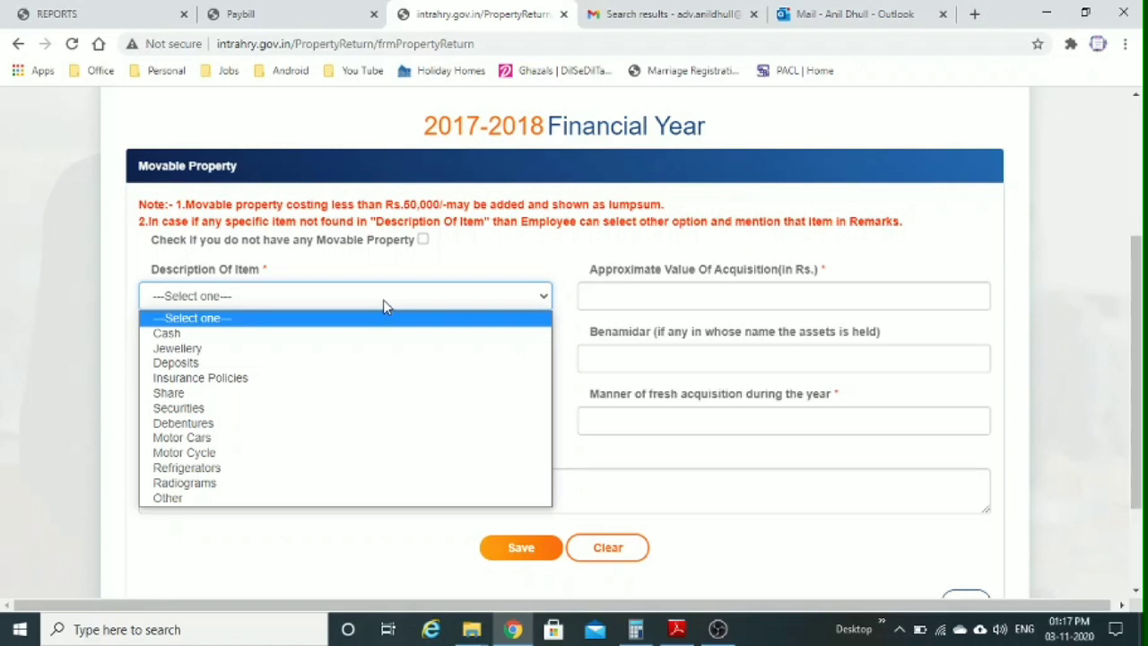
{"action": "left_click", "coordinate": [381, 332]}
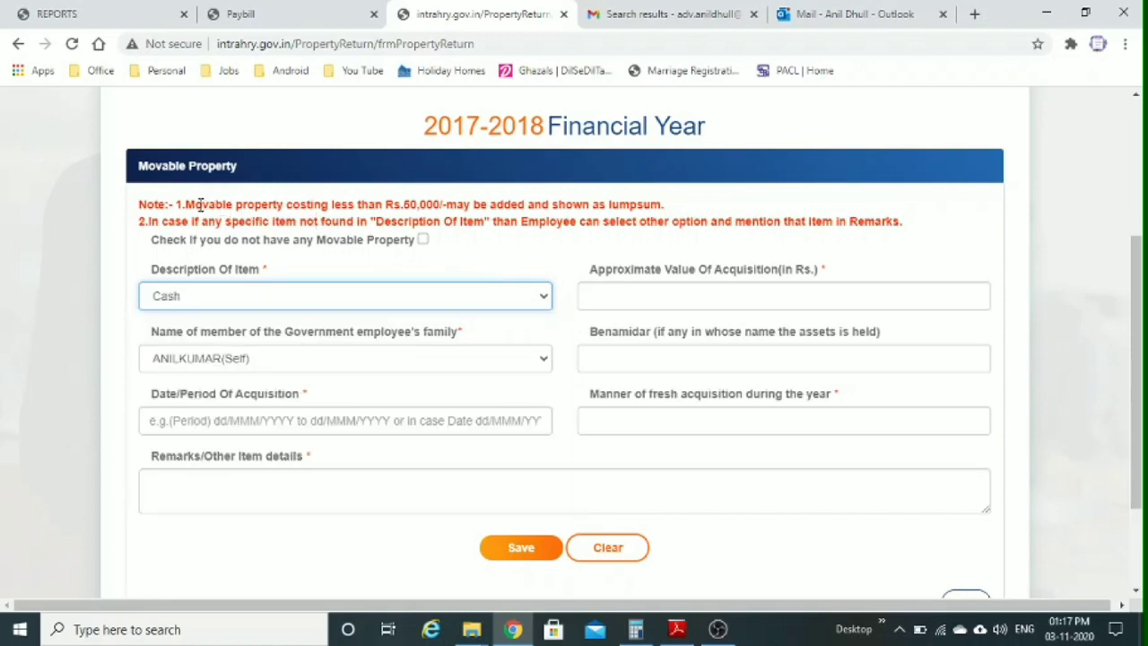
{"action": "left_click_drag", "start_coordinate": [186, 204], "coordinate": [444, 204]}
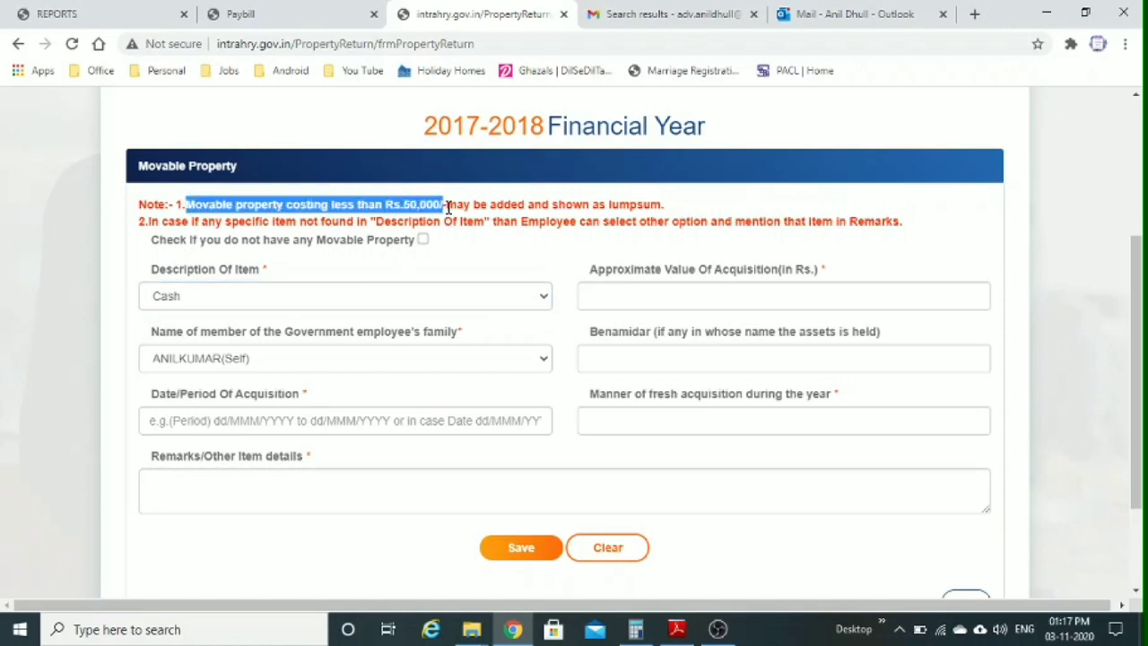
{"action": "left_click", "coordinate": [674, 215]}
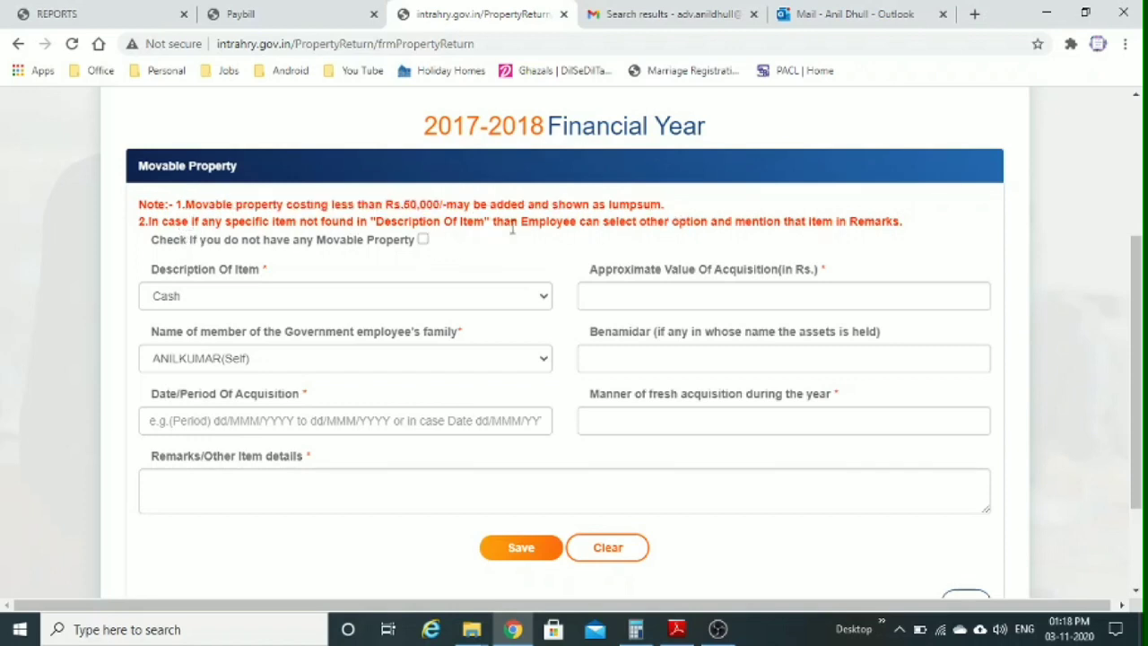
Set the item description to Cash and enter the approximate acquisition value.
{"action": "left_click", "coordinate": [310, 296]}
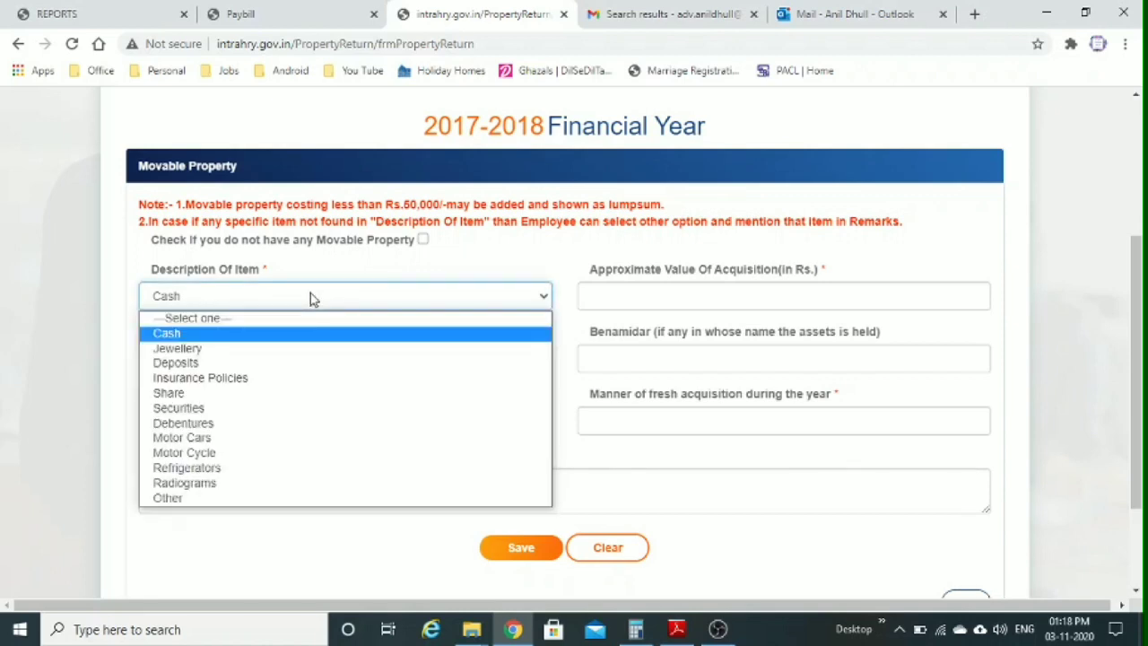
{"action": "left_click", "coordinate": [176, 501]}
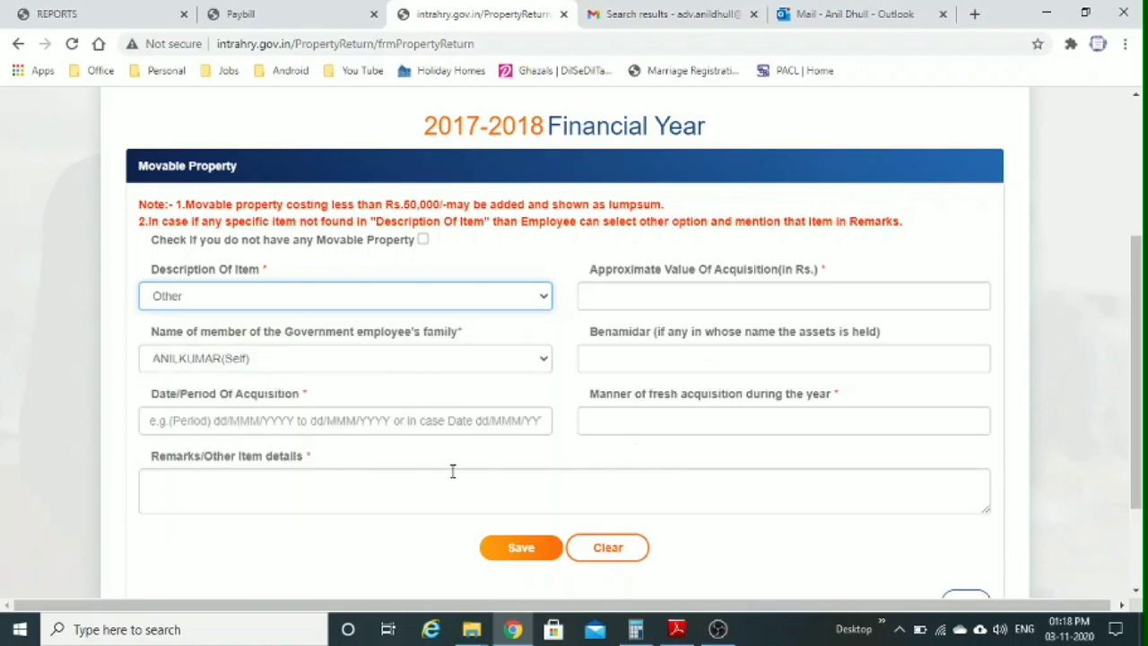
{"action": "left_click", "coordinate": [392, 290]}
{"action": "left_click", "coordinate": [269, 332]}
{"action": "left_click", "coordinate": [707, 300]}
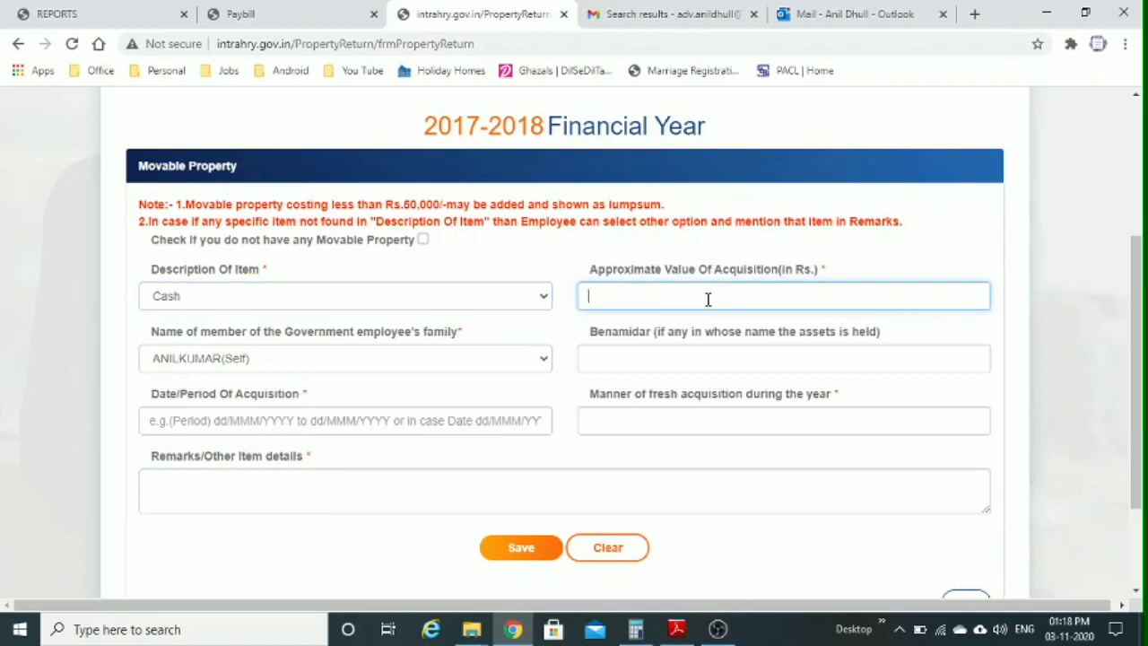
{"action": "type", "text": "6825"}
{"action": "scroll", "coordinate": [499, 282], "scroll_direction": "down", "scroll_amount": 1}
Keep the employee as member, leave Benamidar empty, and enter date 31/03/2018 and manner Salary.
{"action": "left_click", "coordinate": [499, 281]}
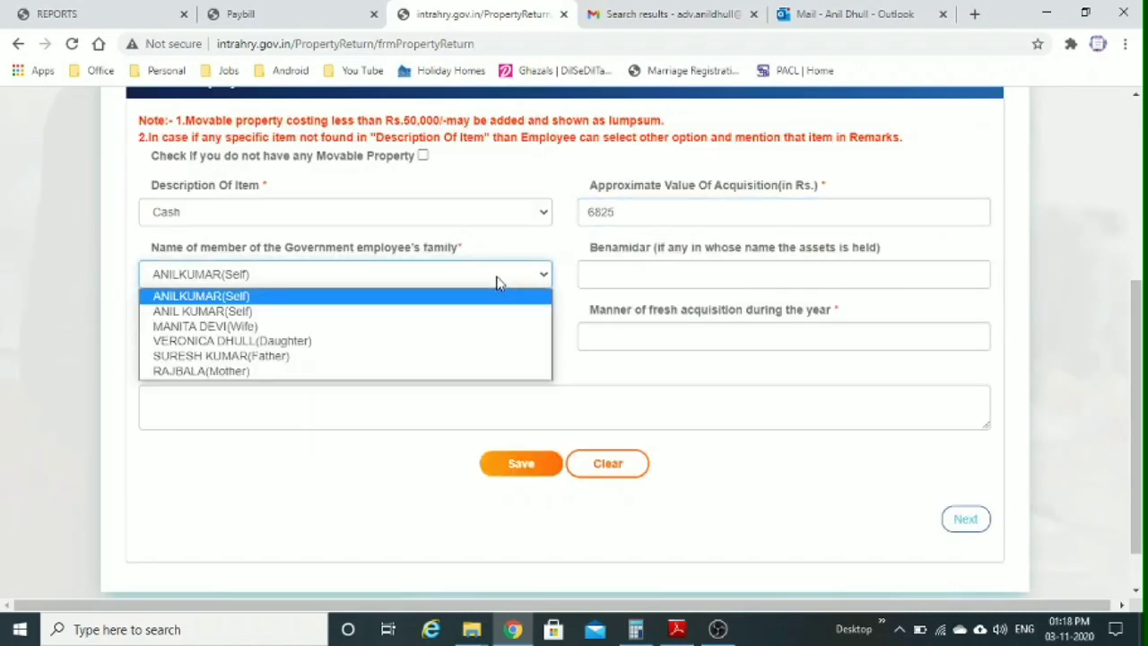
{"action": "left_click", "coordinate": [499, 282]}
{"action": "left_click", "coordinate": [760, 277]}
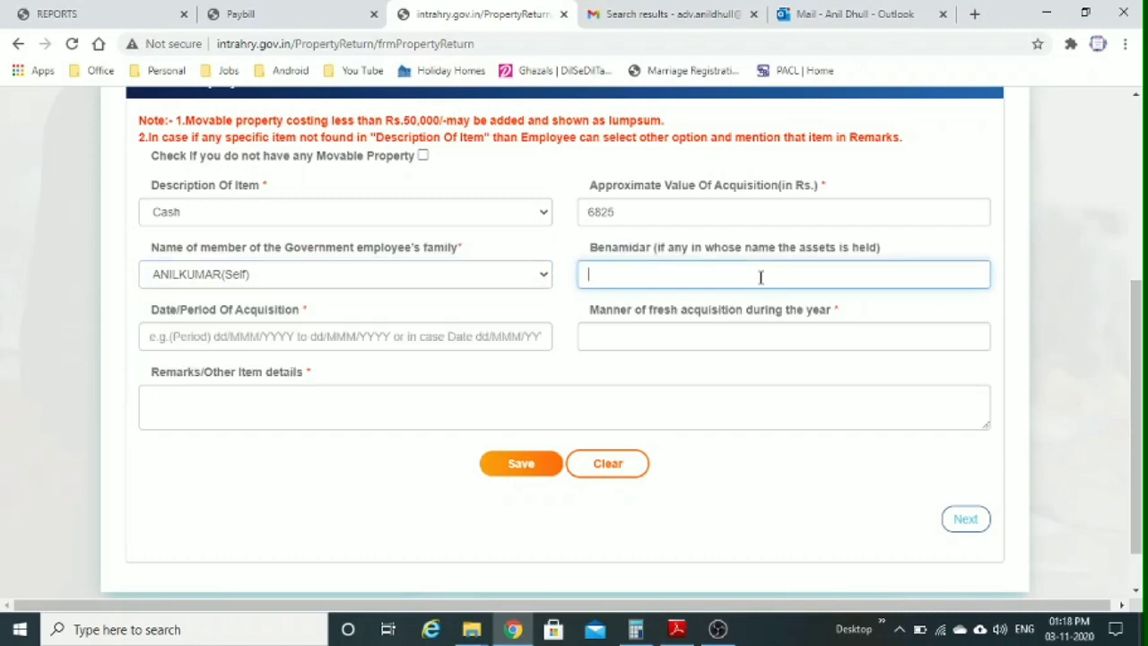
{"action": "left_click", "coordinate": [637, 314]}
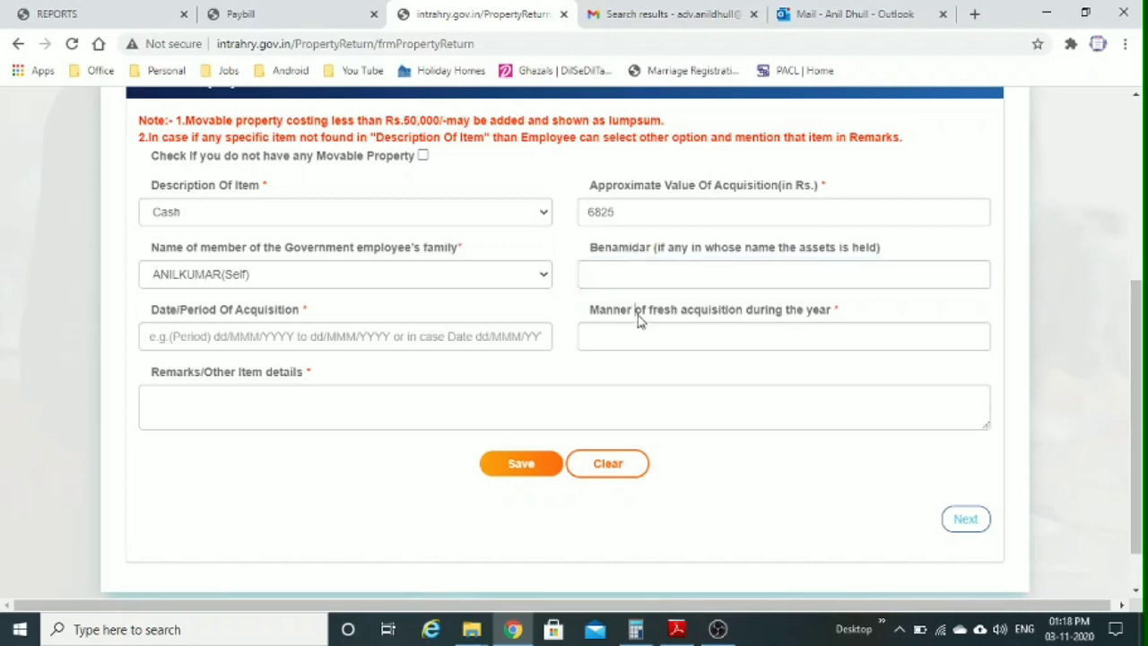
{"action": "left_click", "coordinate": [369, 331]}
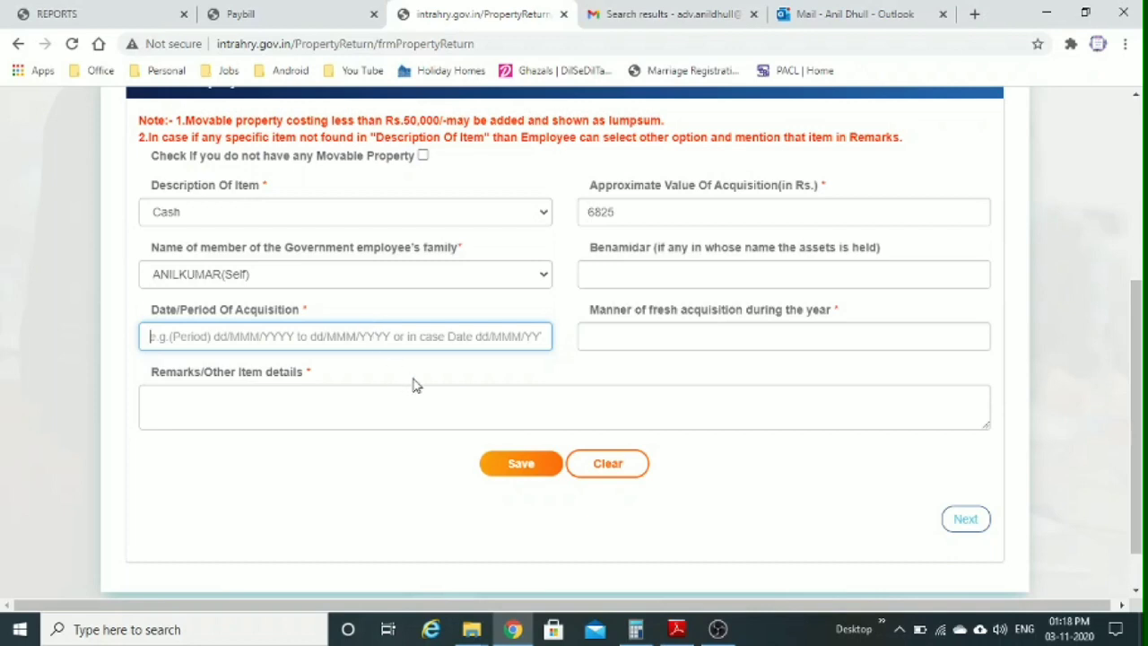
{"action": "type", "text": "3"}
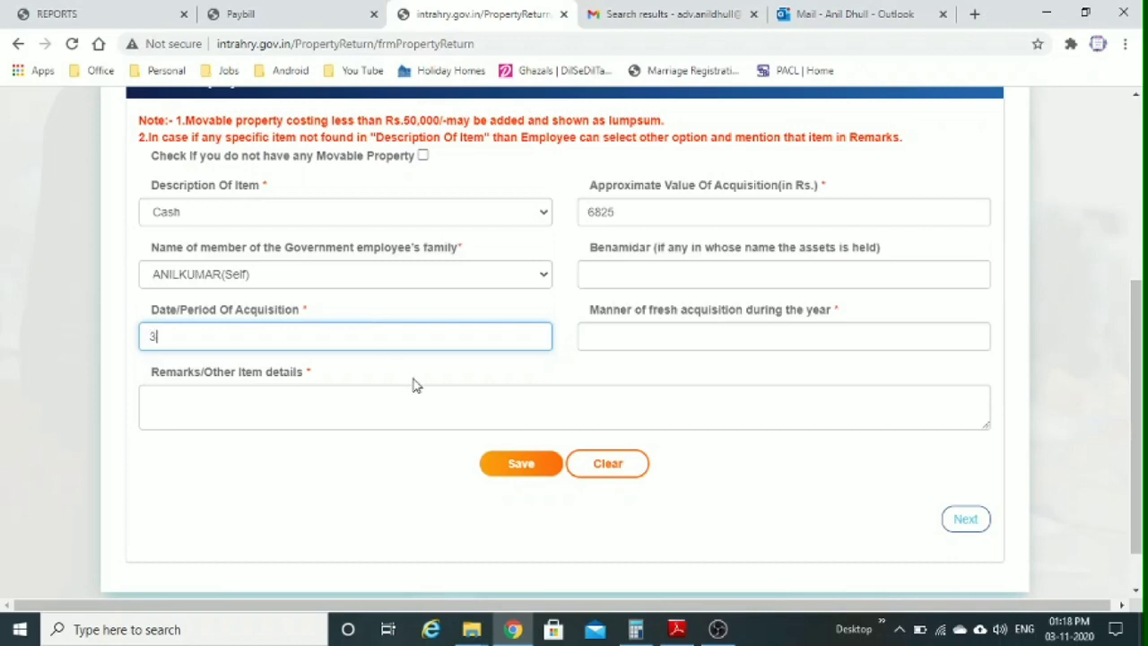
{"action": "type", "text": "1/03/2018"}
{"action": "left_click", "coordinate": [741, 335]}
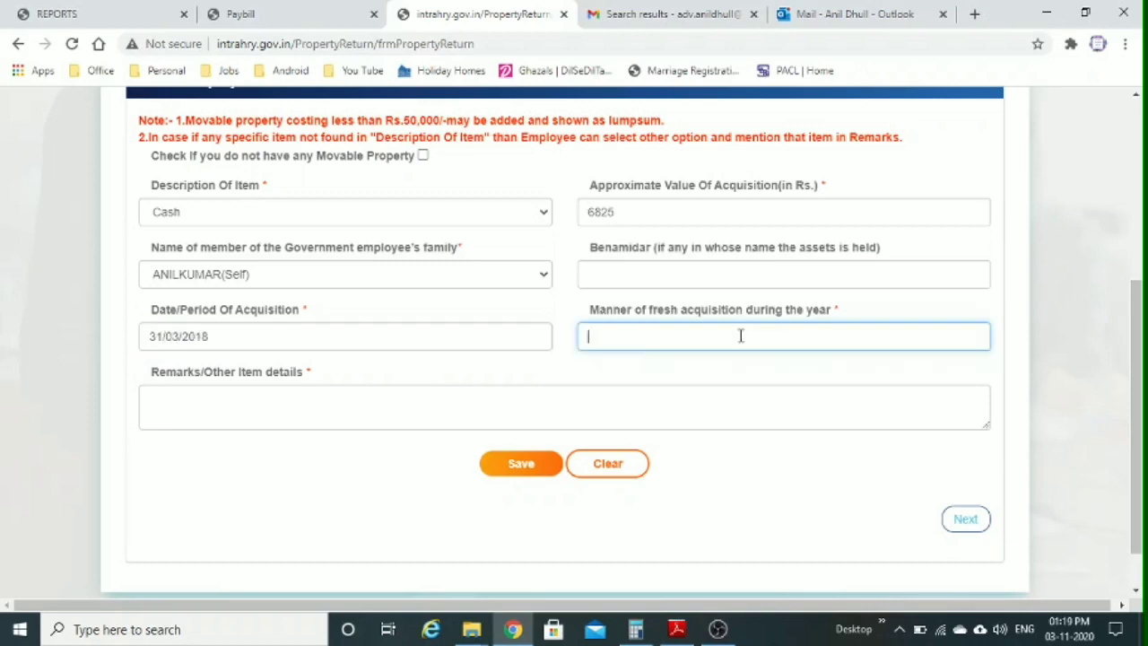
{"action": "type", "text": "Salary"}
{"action": "left_click", "coordinate": [398, 416]}
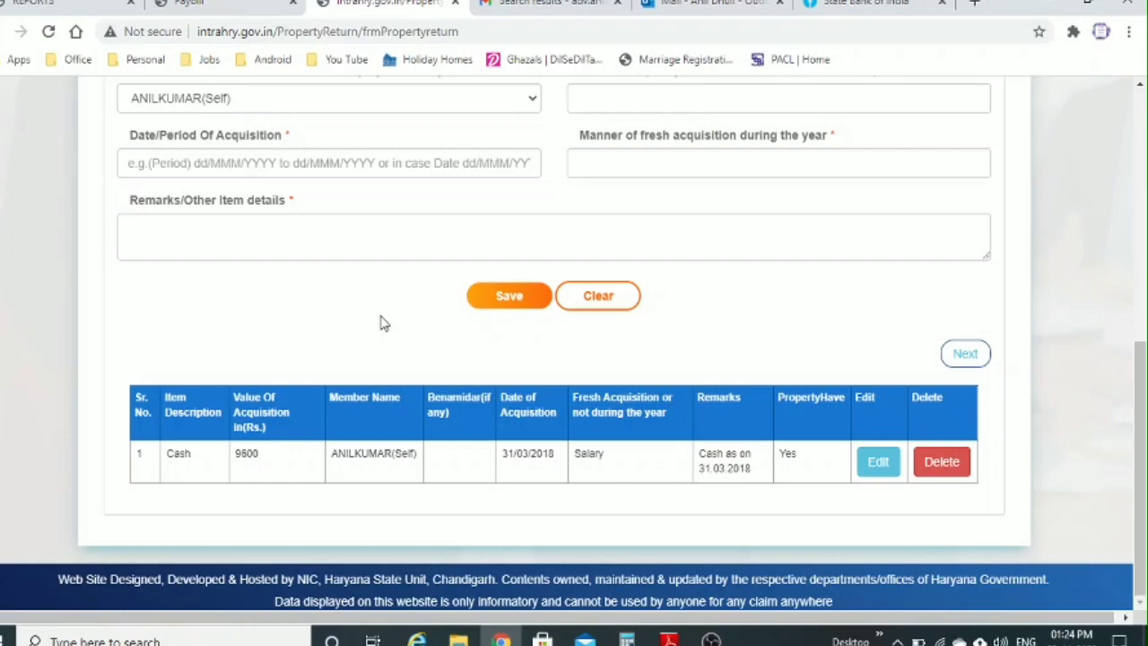
Choose Deposits as the item description and correct the remarks spelling to 'Deposits'.
{"action": "scroll", "coordinate": [381, 323], "scroll_direction": "up", "scroll_amount": 2}
{"action": "left_click", "coordinate": [376, 214]}
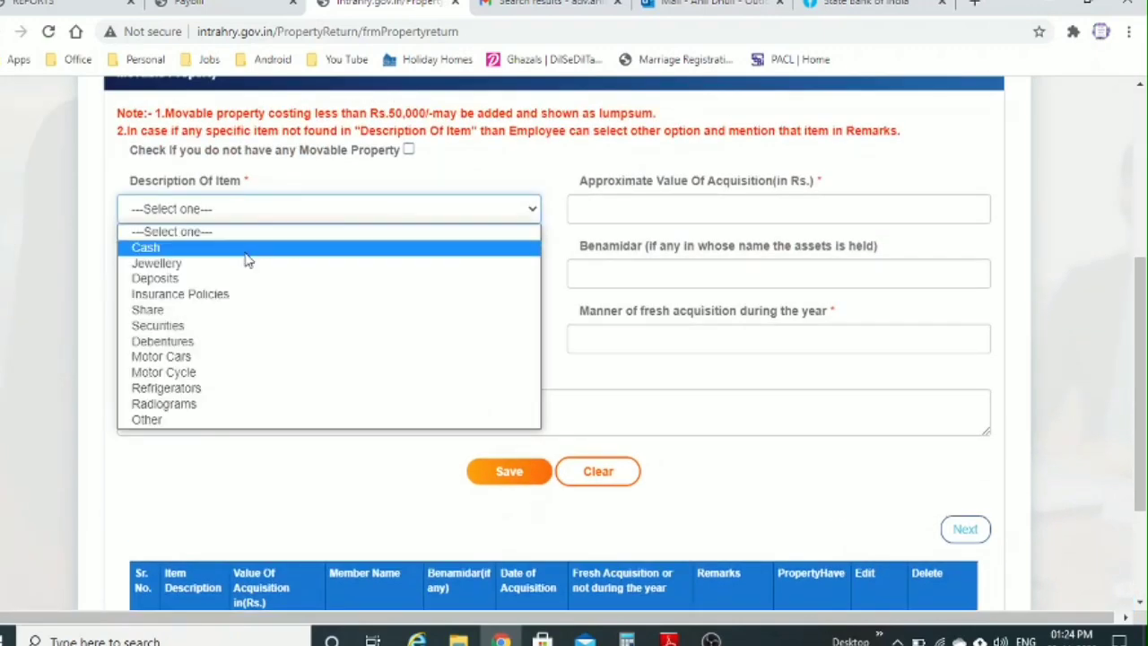
{"action": "left_click", "coordinate": [226, 278]}
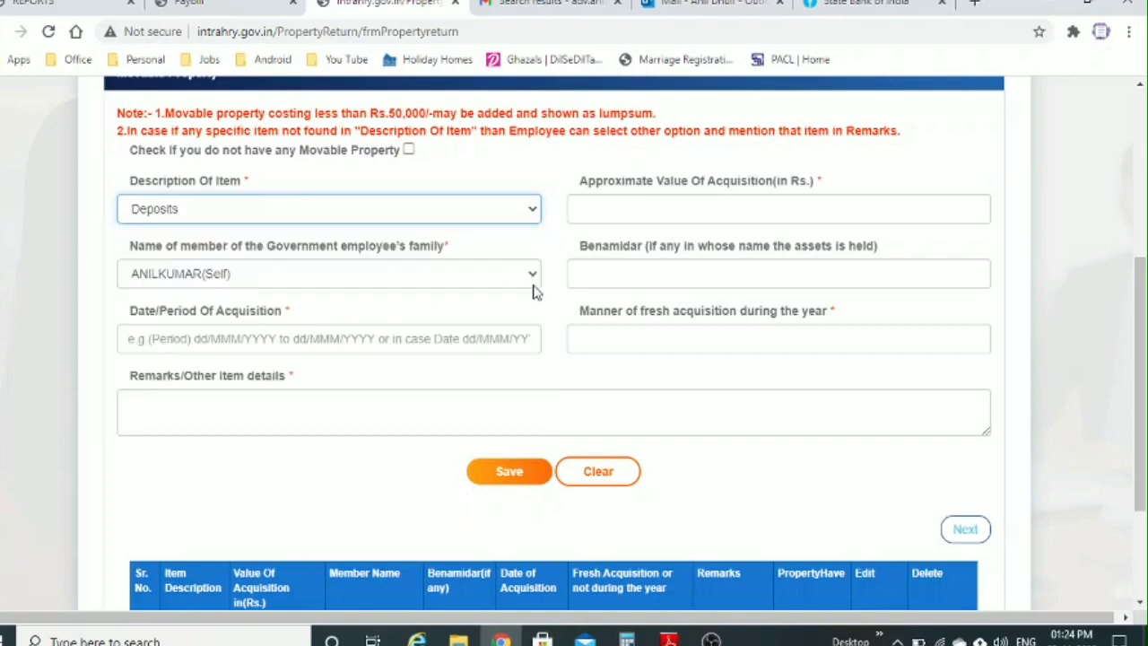
{"action": "left_click", "coordinate": [685, 209]}
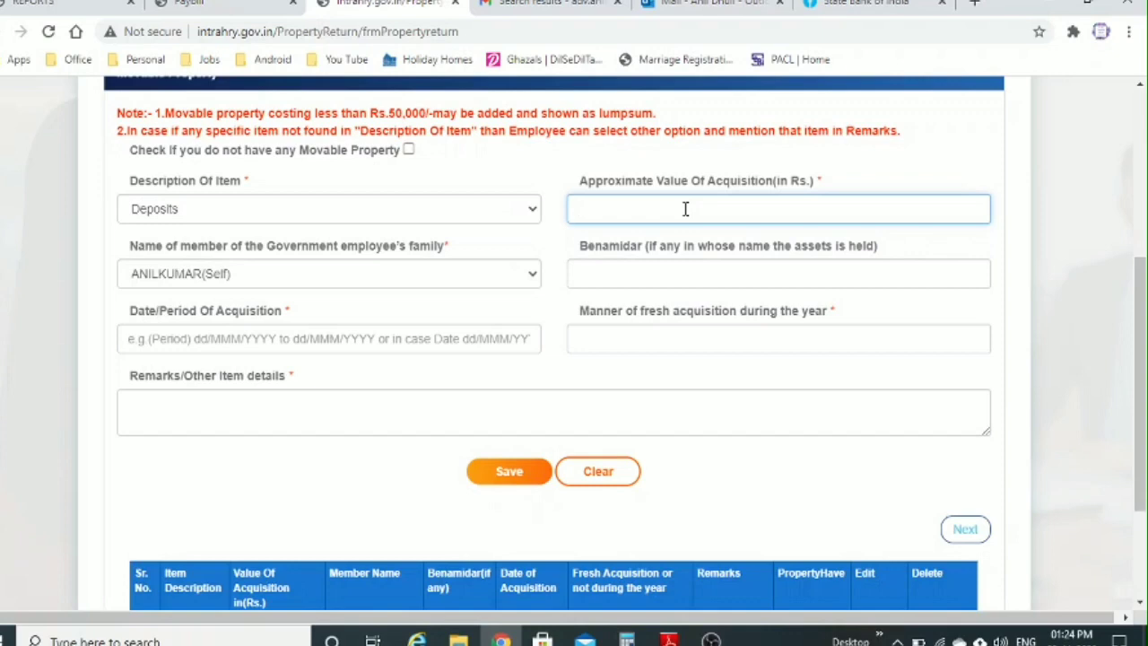
{"action": "right_click", "coordinate": [150, 405]}
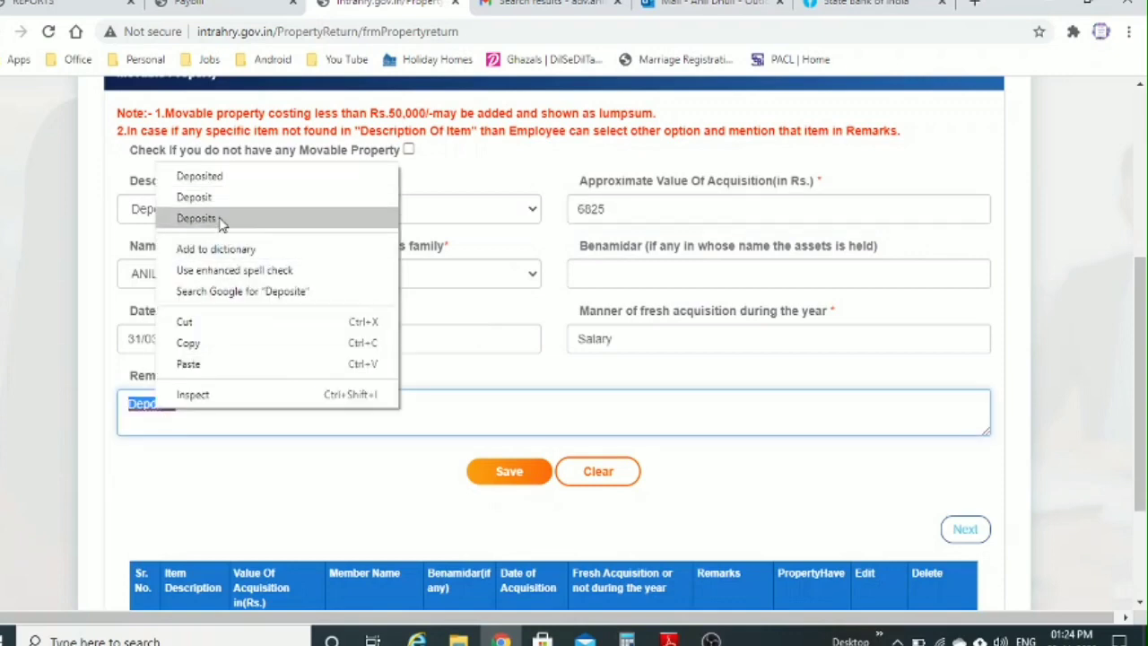
{"action": "left_click", "coordinate": [224, 219]}
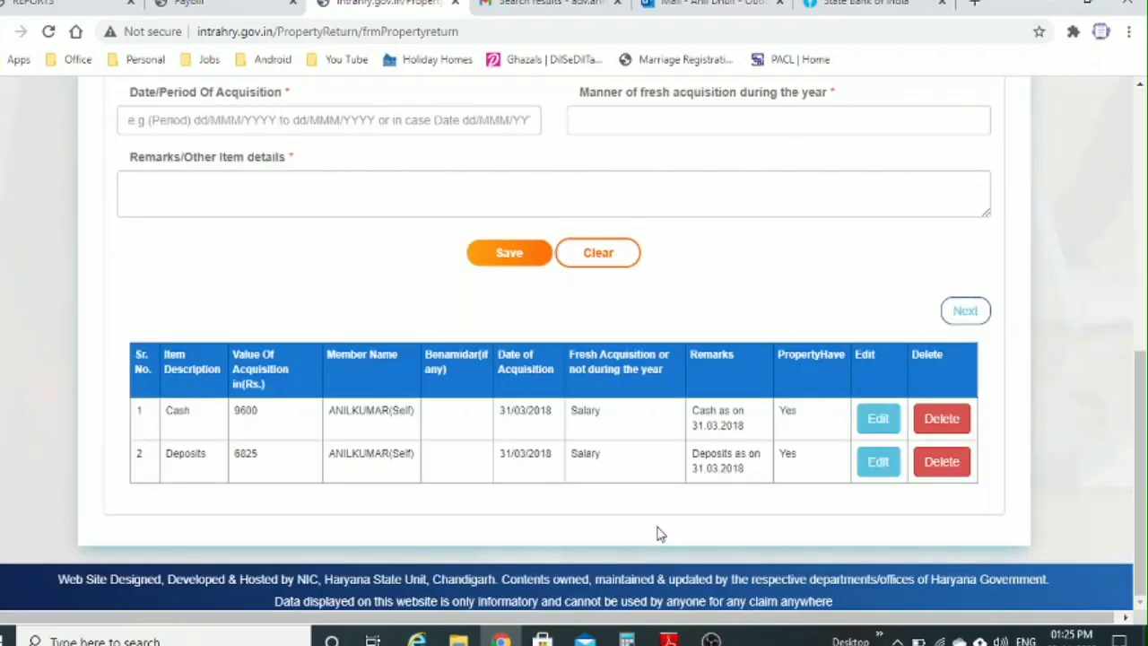
Move past the movable property table and the 600000 loan details to Upload Sign.
{"action": "scroll", "coordinate": [657, 533], "scroll_direction": "up", "scroll_amount": 4}
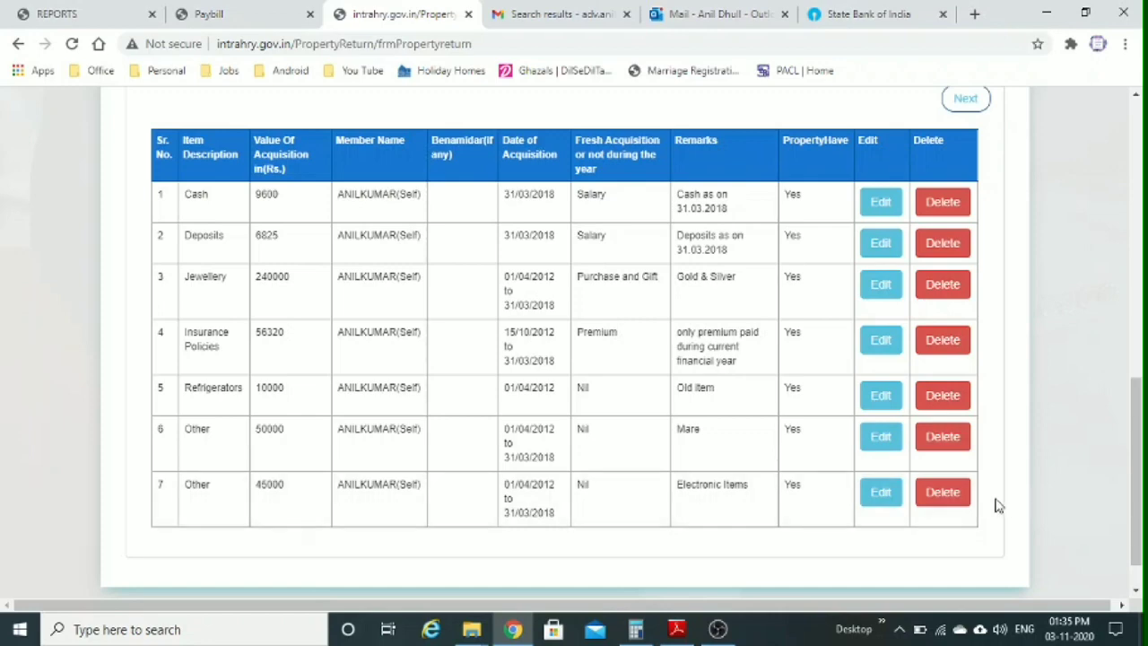
{"action": "left_click", "coordinate": [880, 493]}
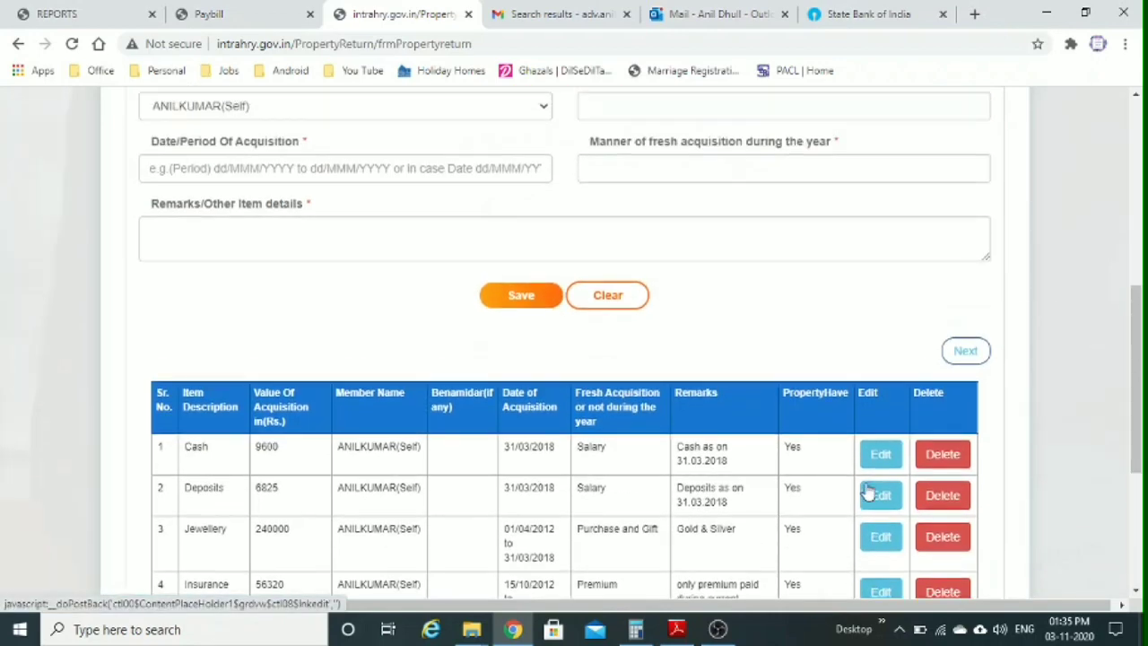
{"action": "left_click", "coordinate": [974, 352]}
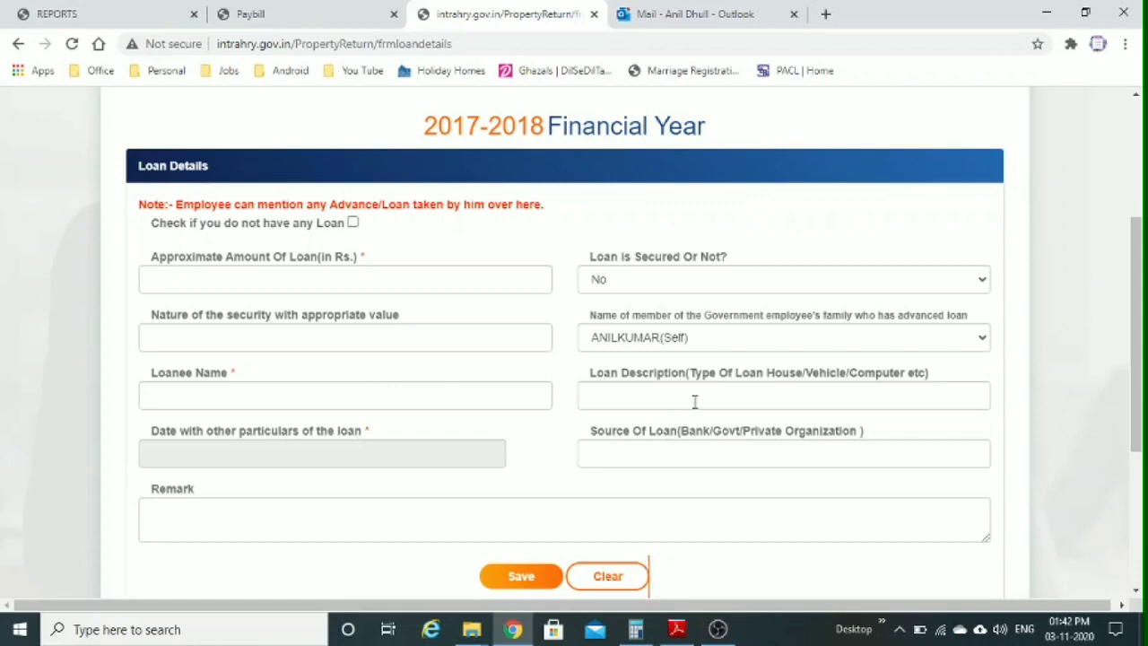
{"action": "scroll", "coordinate": [694, 401], "scroll_direction": "down", "scroll_amount": 1}
{"action": "scroll", "coordinate": [694, 402], "scroll_direction": "down", "scroll_amount": 3}
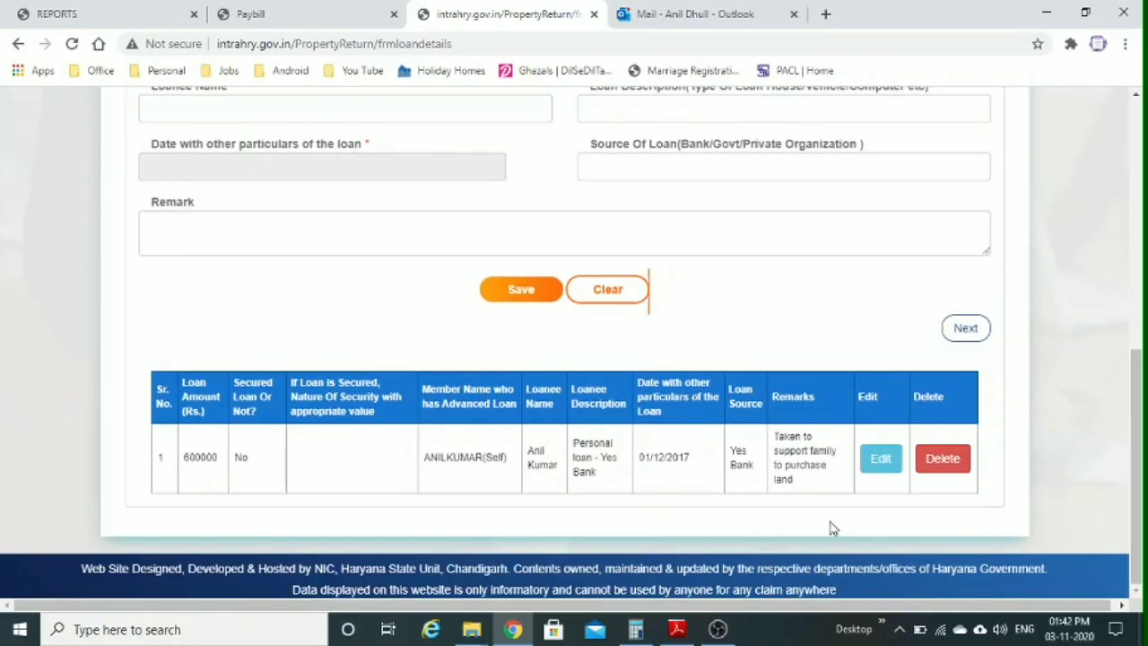
{"action": "left_click", "coordinate": [965, 329]}
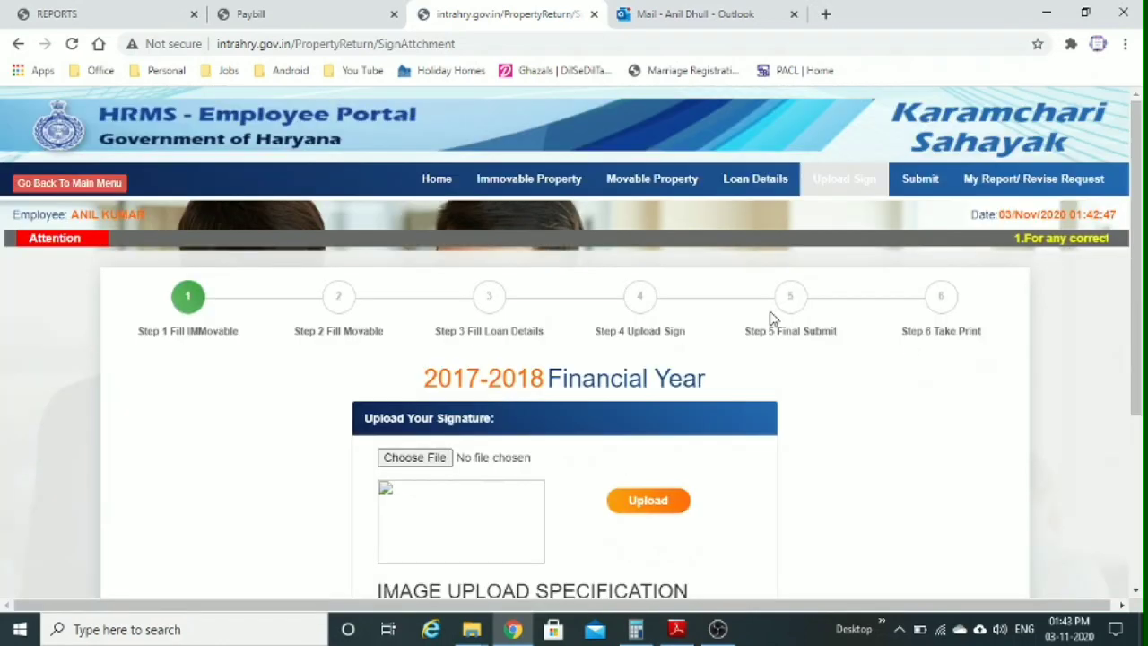
Check the signature page's image-file requirement, cancelling the first file picker.
{"action": "scroll", "coordinate": [772, 318], "scroll_direction": "down", "scroll_amount": 2}
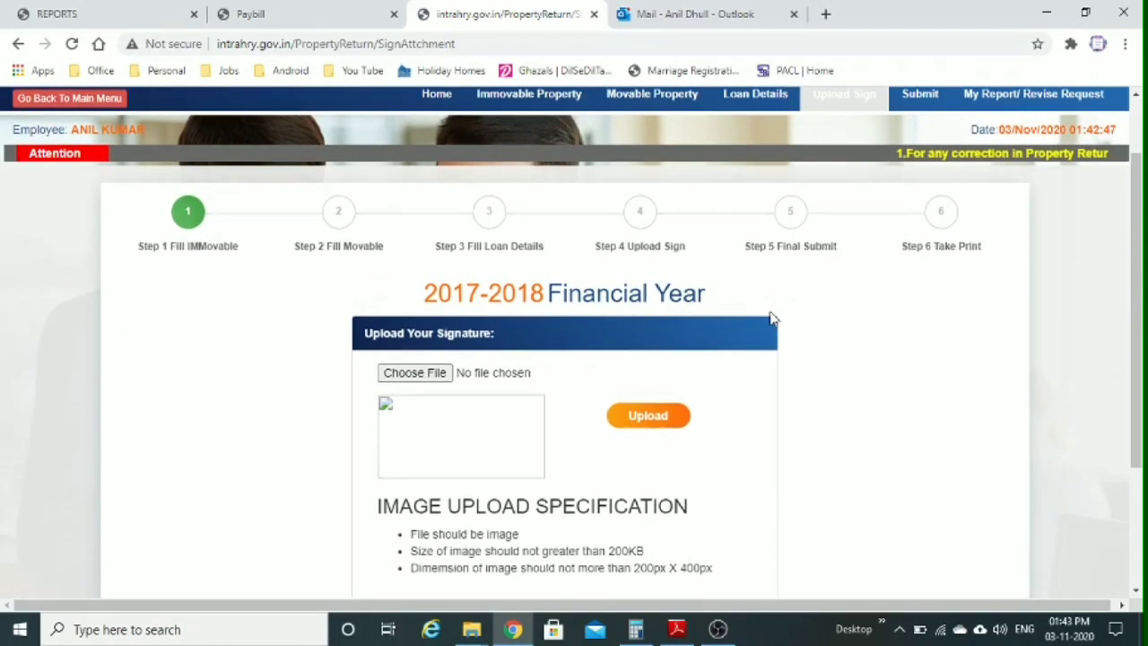
{"action": "scroll", "coordinate": [773, 318], "scroll_direction": "down", "scroll_amount": 2}
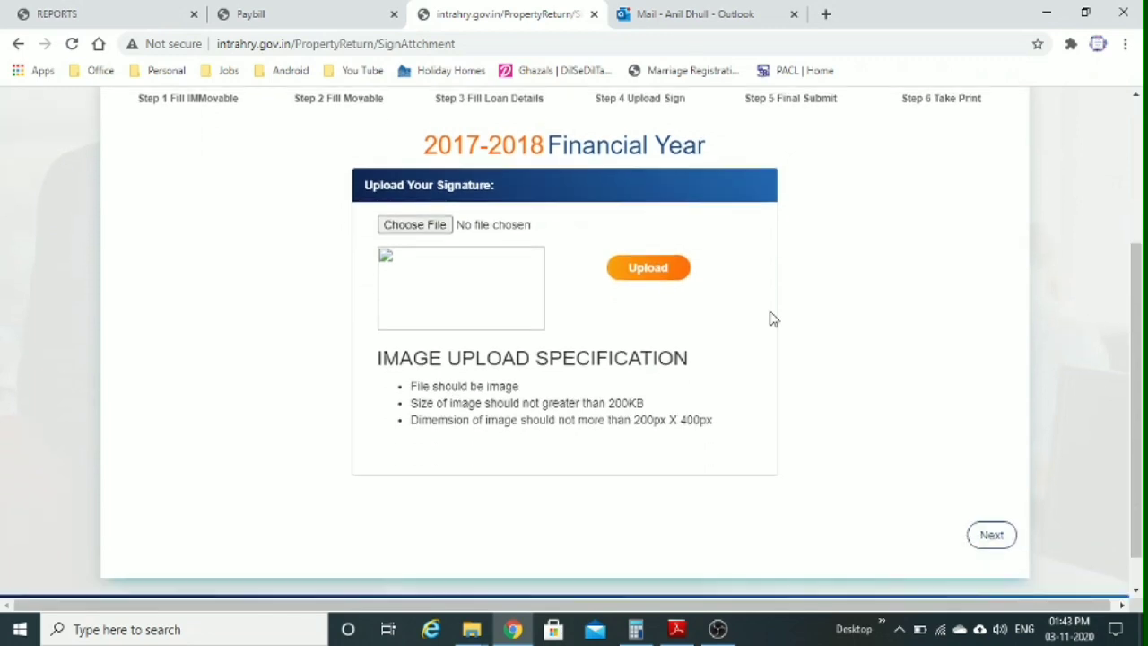
{"action": "scroll", "coordinate": [773, 318], "scroll_direction": "up", "scroll_amount": 2}
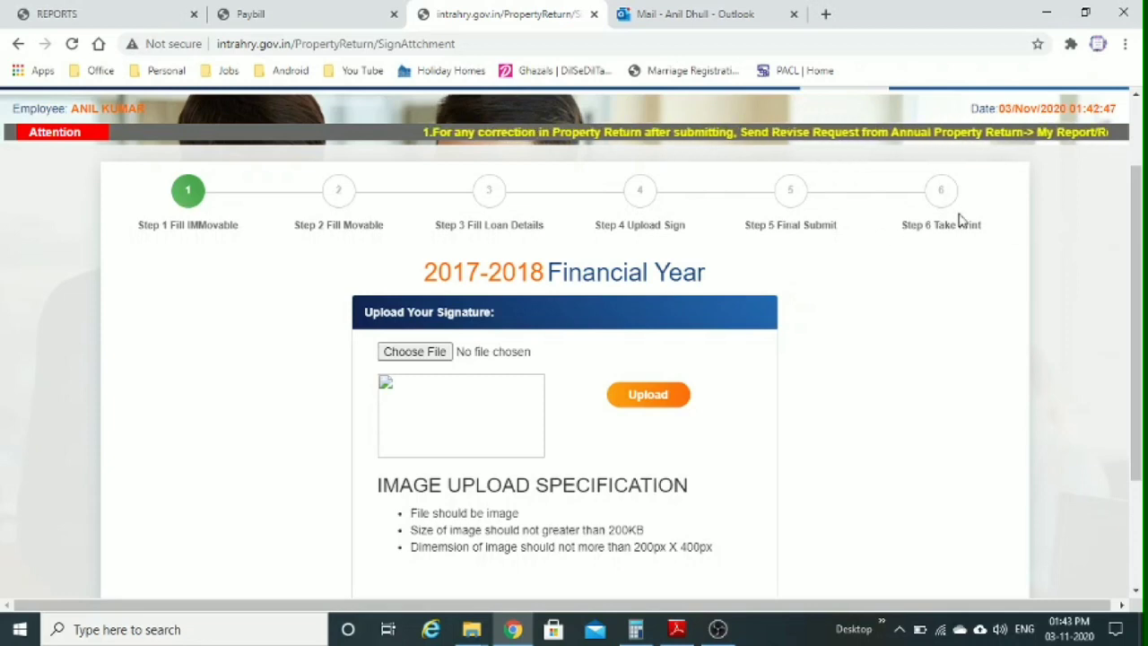
{"action": "scroll", "coordinate": [908, 353], "scroll_direction": "down", "scroll_amount": 1}
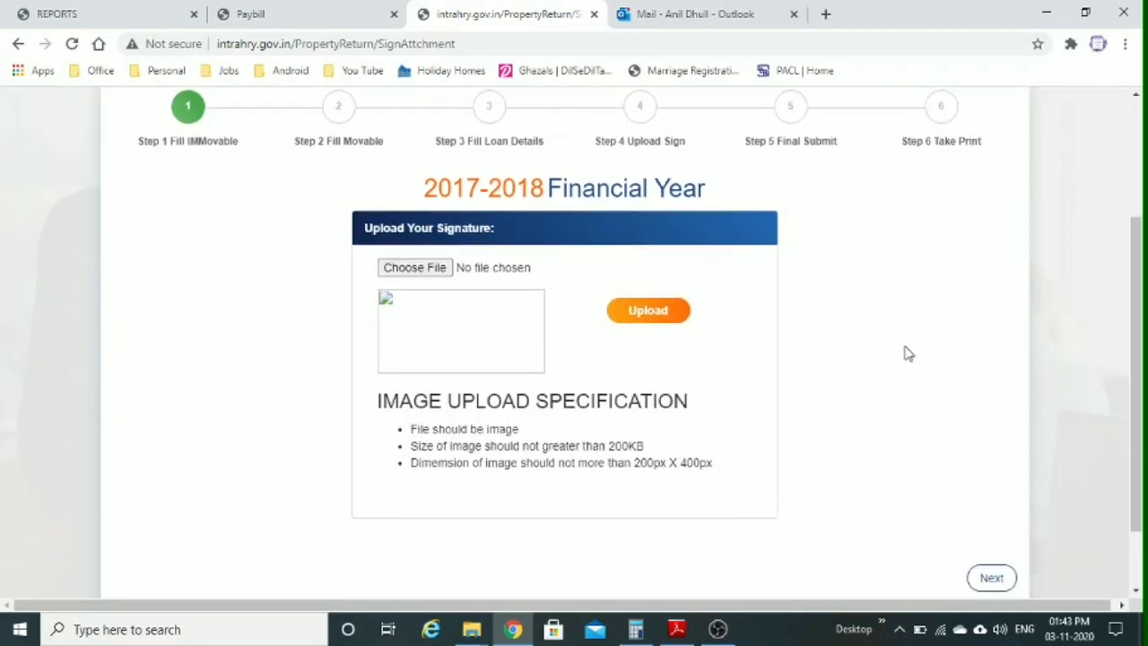
{"action": "left_click", "coordinate": [412, 268]}
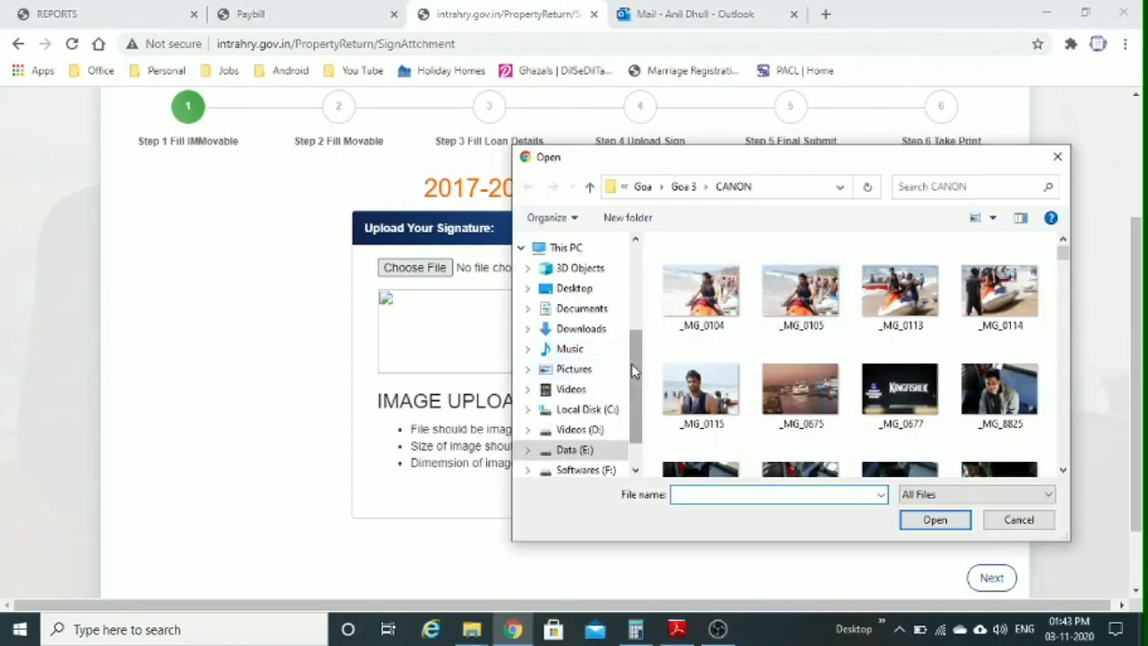
{"action": "key", "text": "Escape"}
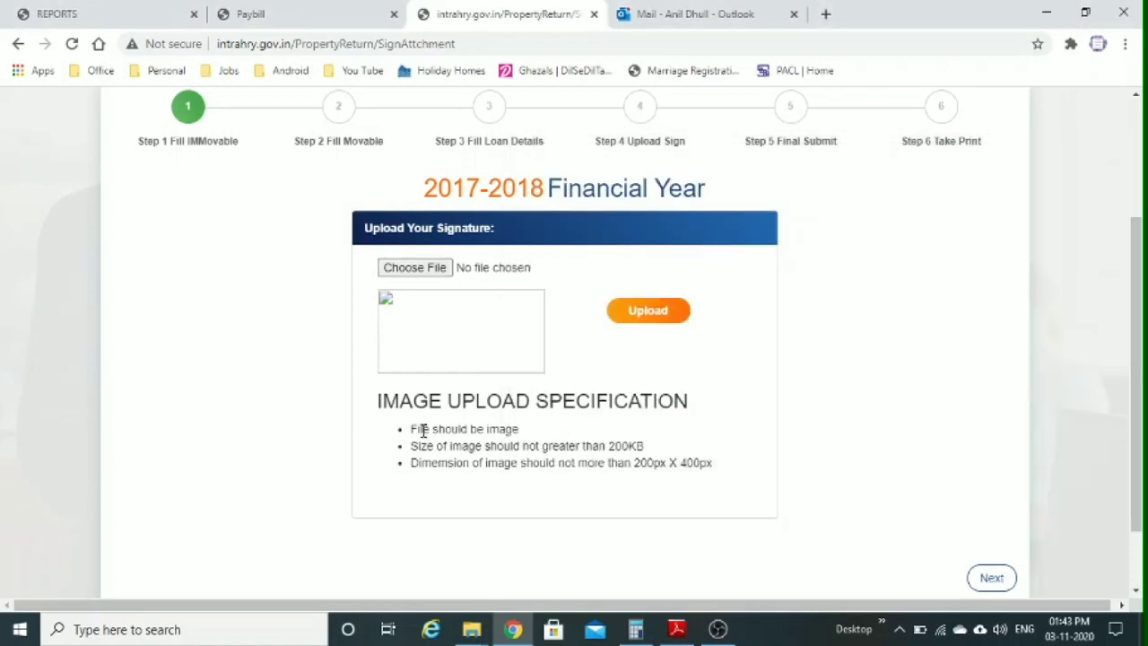
{"action": "left_click_drag", "start_coordinate": [409, 431], "coordinate": [519, 431]}
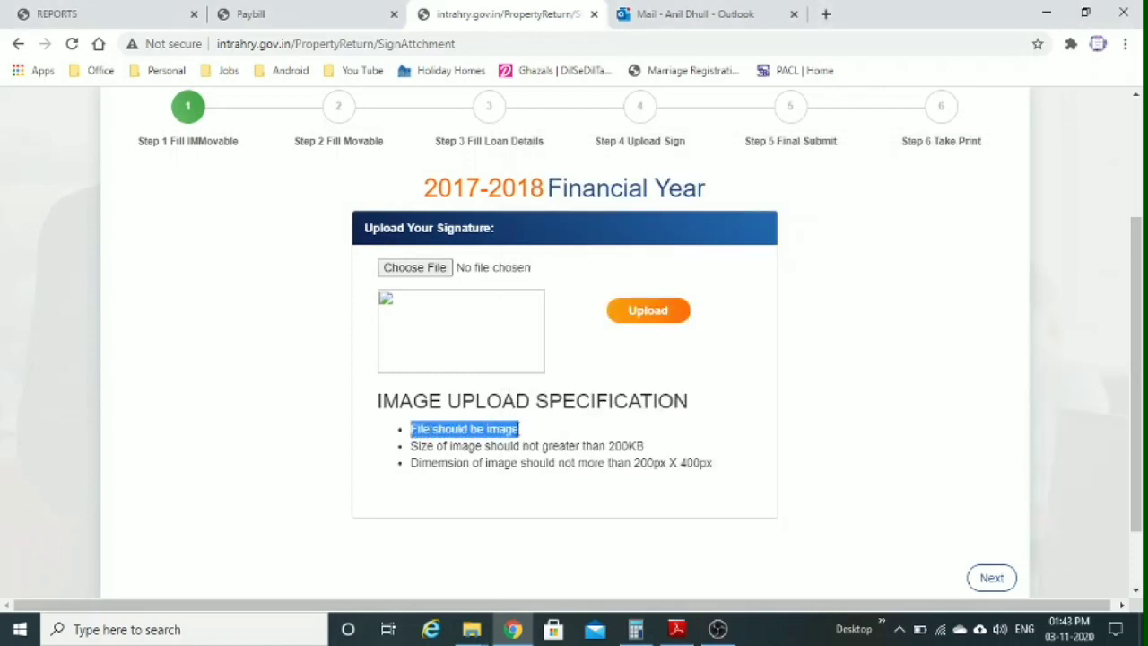
Upload Signature.jpg from the Scan folder and acknowledge the success alert.
{"action": "left_click", "coordinate": [428, 269]}
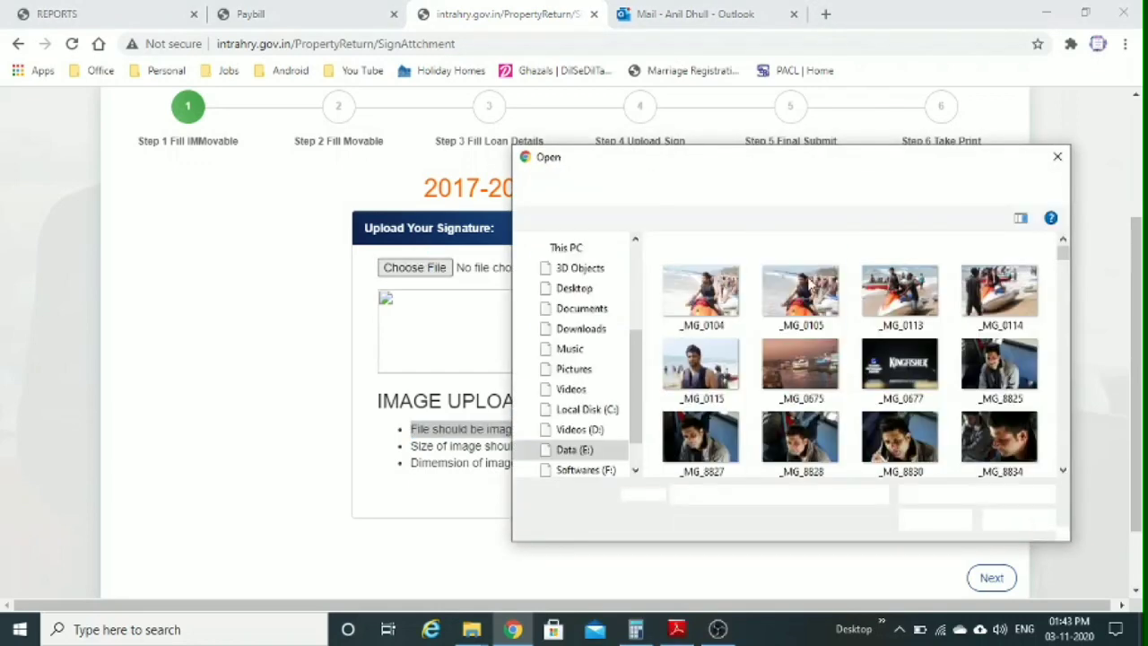
{"action": "left_click", "coordinate": [699, 393]}
{"action": "double_click", "coordinate": [699, 393]}
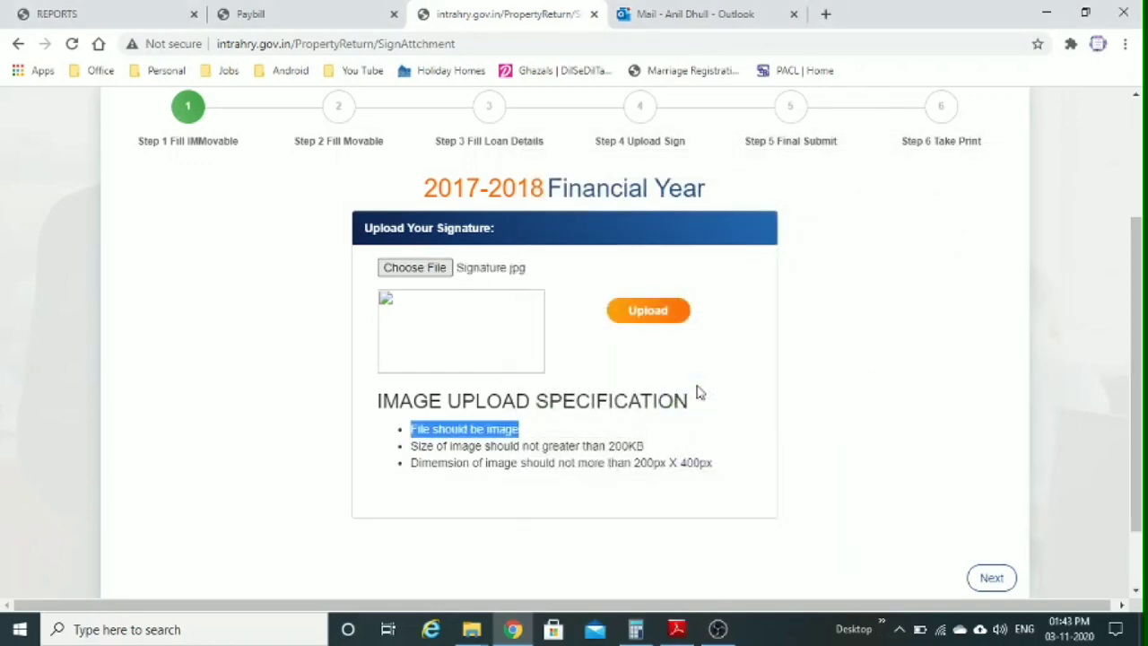
{"action": "left_click", "coordinate": [679, 314]}
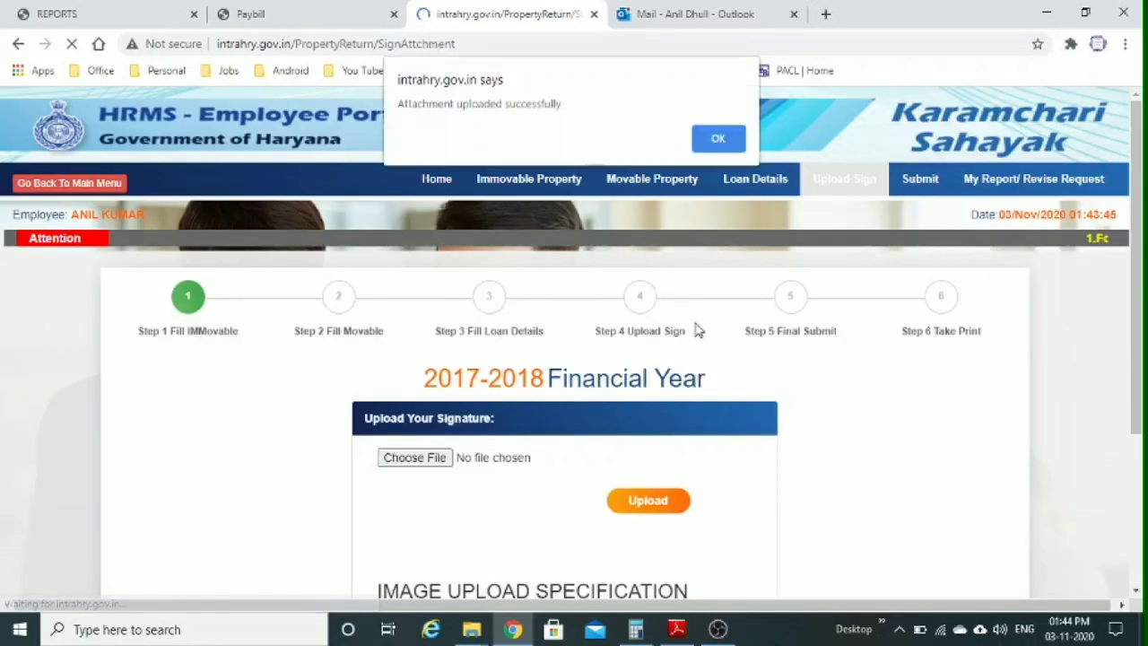
{"action": "left_click", "coordinate": [718, 138]}
{"action": "scroll", "coordinate": [779, 456], "scroll_direction": "down", "scroll_amount": 3}
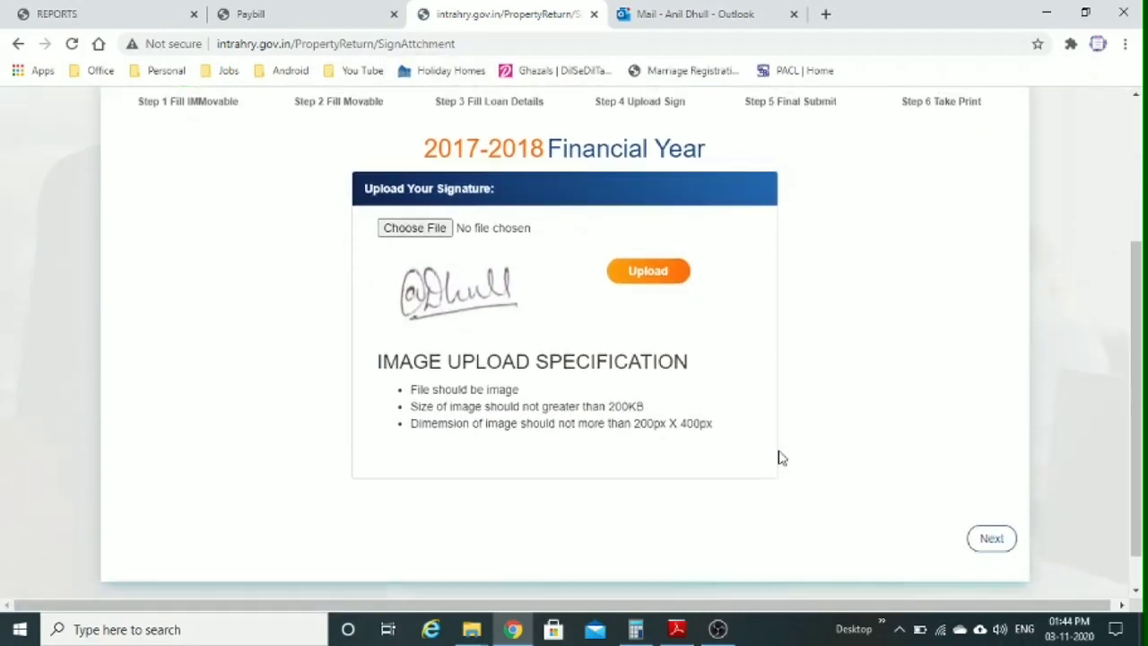
{"action": "scroll", "coordinate": [779, 456], "scroll_direction": "down", "scroll_amount": 1}
Open the generated view.pdf declaration and scroll through its four signed pages.
{"action": "left_click", "coordinate": [991, 496]}
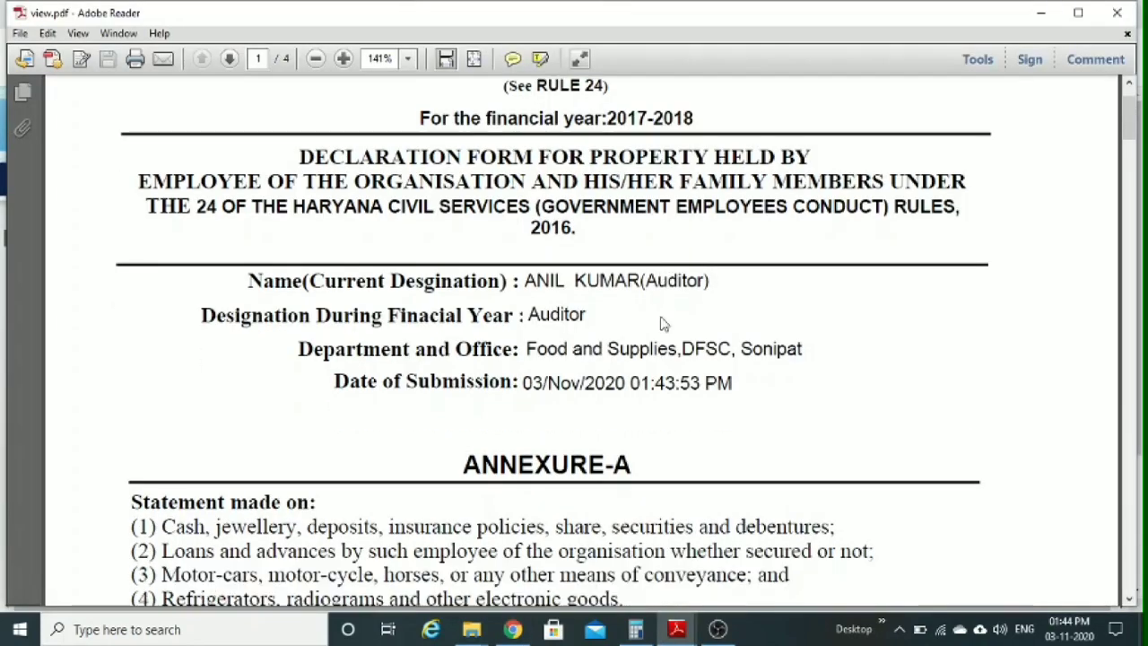
{"action": "scroll", "coordinate": [661, 319], "scroll_direction": "down", "scroll_amount": 3}
{"action": "scroll", "coordinate": [661, 315], "scroll_direction": "down", "scroll_amount": 3}
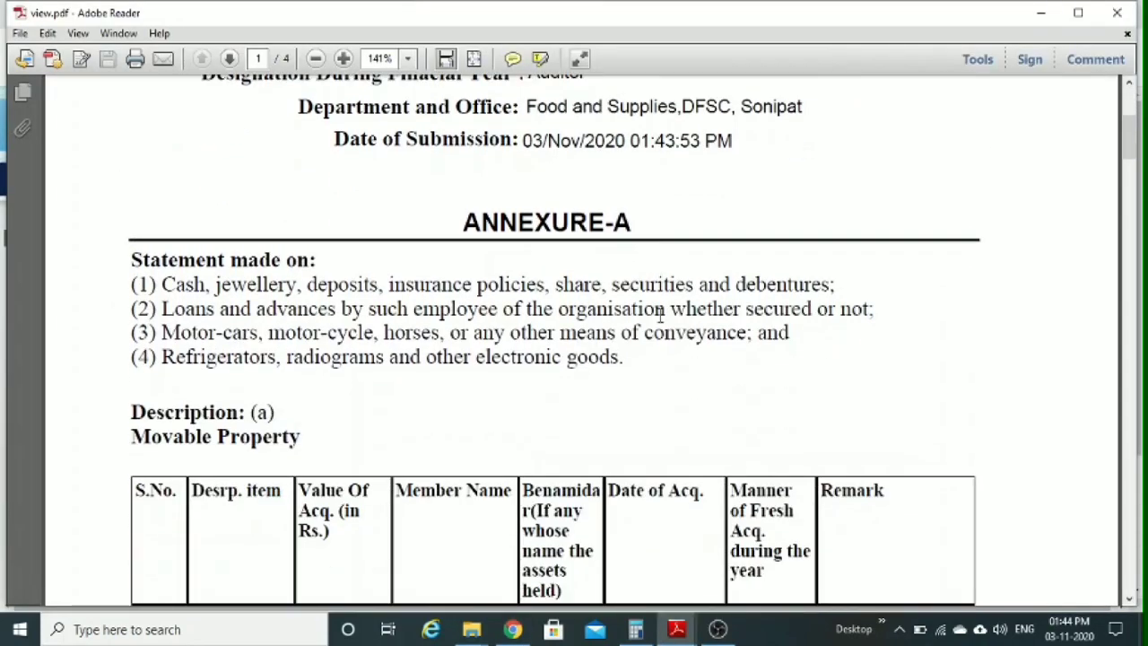
{"action": "scroll", "coordinate": [661, 316], "scroll_direction": "down", "scroll_amount": 1}
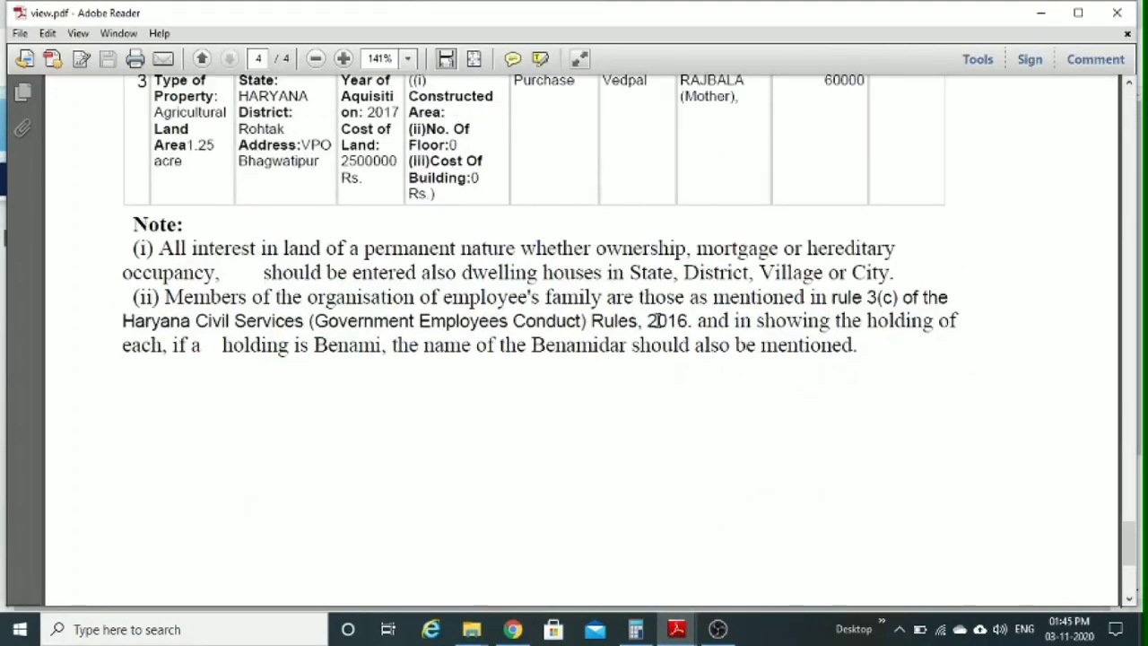
{"action": "scroll", "coordinate": [658, 321], "scroll_direction": "up", "scroll_amount": 10}
{"action": "scroll", "coordinate": [658, 321], "scroll_direction": "up", "scroll_amount": 10}
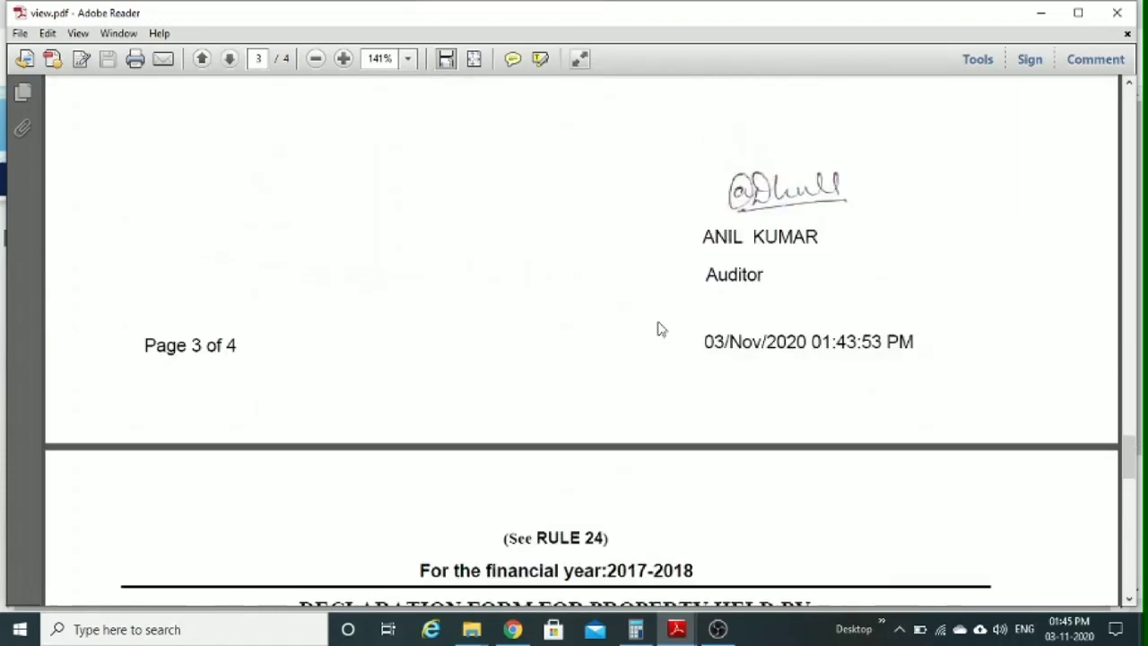
{"action": "scroll", "coordinate": [658, 323], "scroll_direction": "up", "scroll_amount": 3}
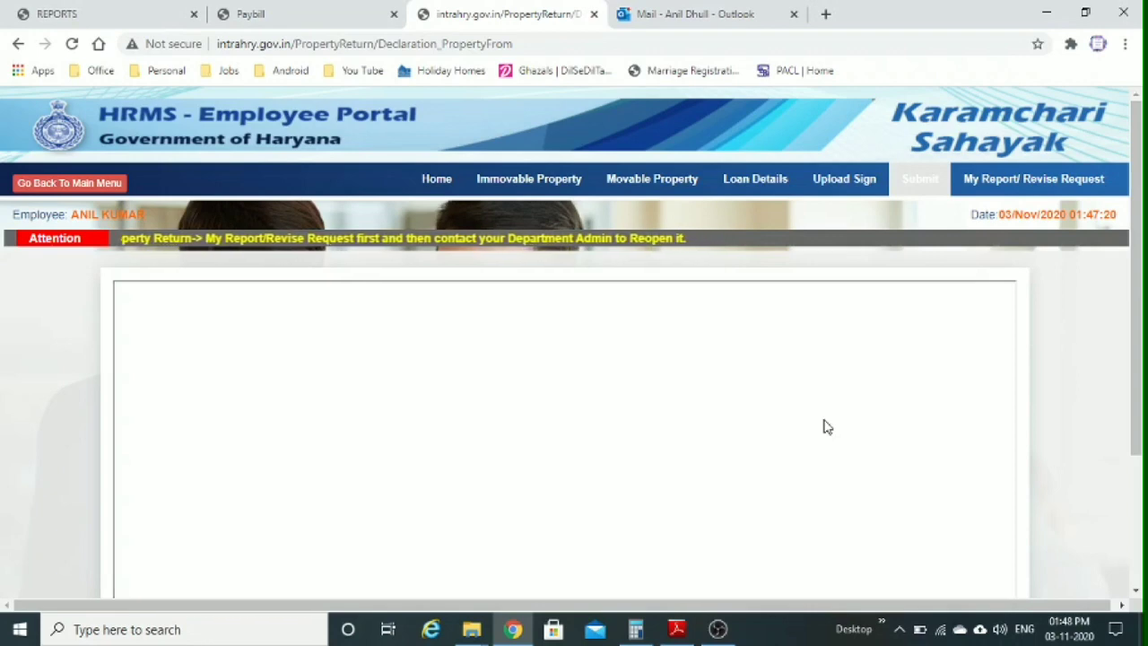
Submit the 2017-2018 return, confirming the submission and the OTP-sent notice.
{"action": "scroll", "coordinate": [825, 427], "scroll_direction": "down", "scroll_amount": 1}
{"action": "scroll", "coordinate": [826, 427], "scroll_direction": "up", "scroll_amount": 1}
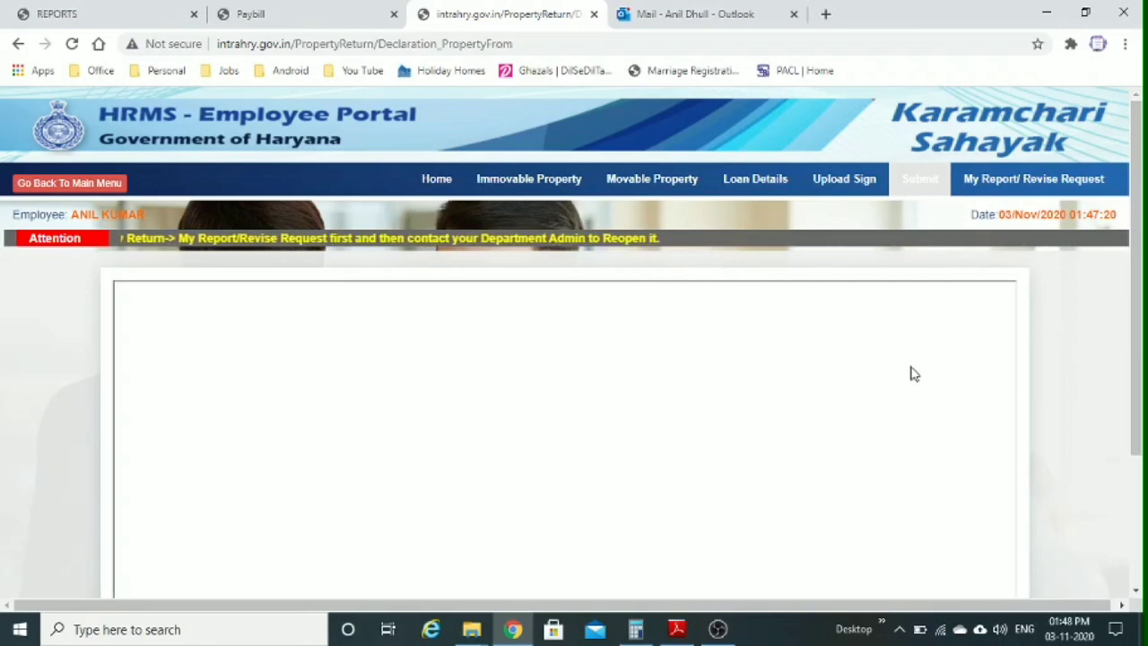
{"action": "scroll", "coordinate": [915, 375], "scroll_direction": "down", "scroll_amount": 3}
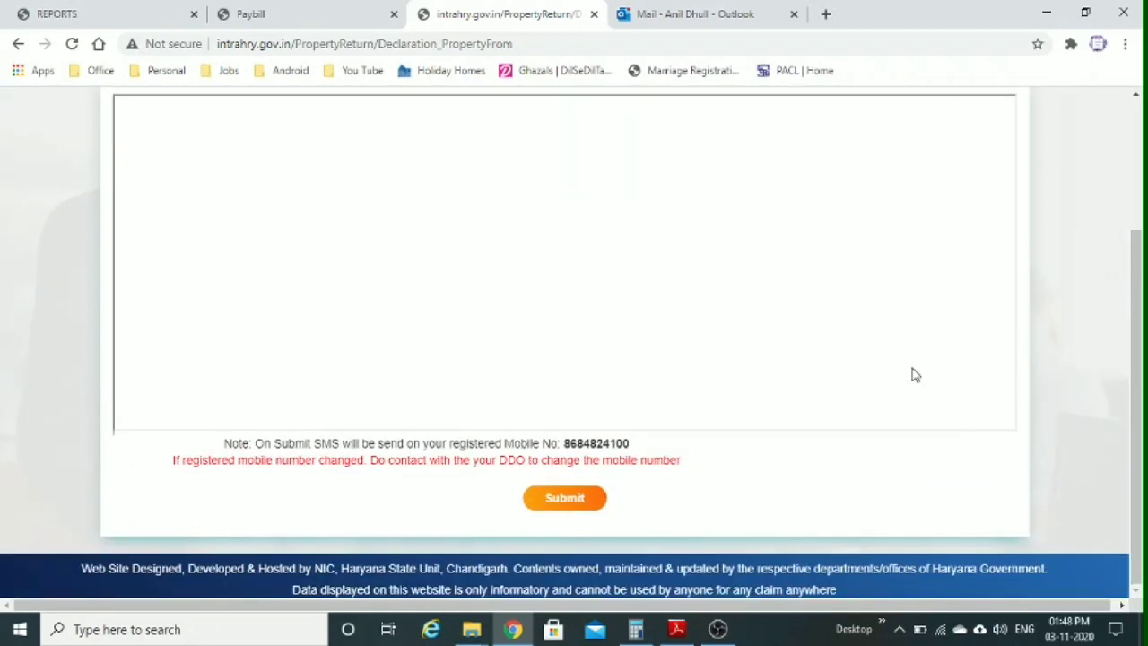
{"action": "left_click", "coordinate": [566, 502]}
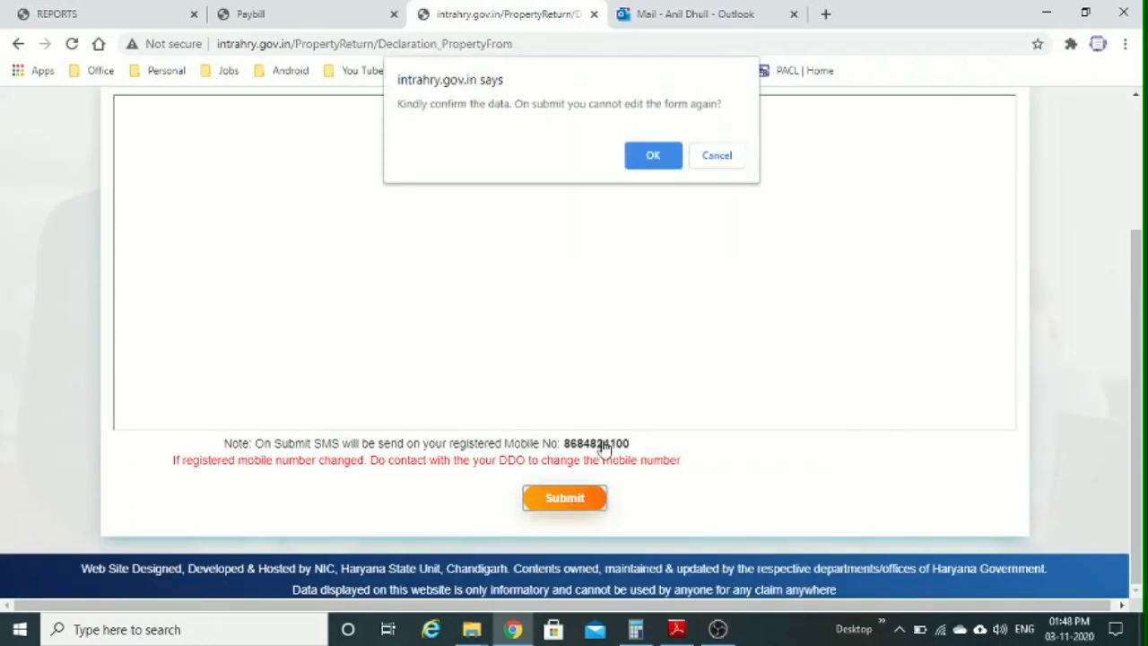
{"action": "left_click", "coordinate": [653, 157]}
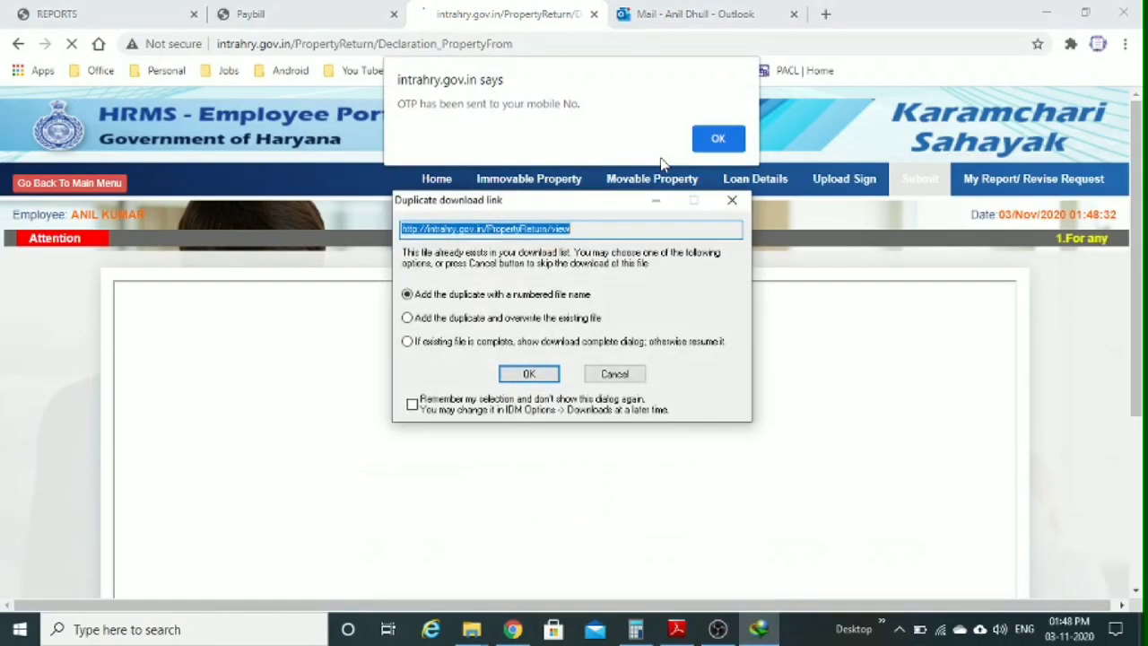
{"action": "left_click", "coordinate": [614, 373]}
{"action": "left_click", "coordinate": [715, 144]}
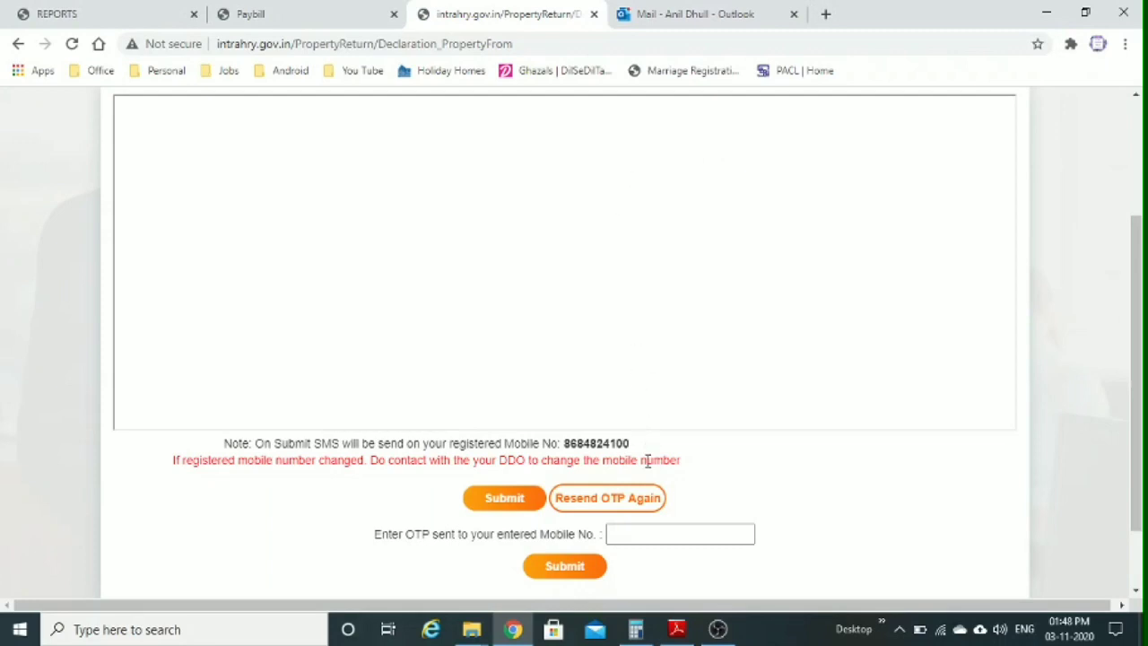
Enter the SMS one-time code and complete the final submission.
{"action": "left_click", "coordinate": [659, 540]}
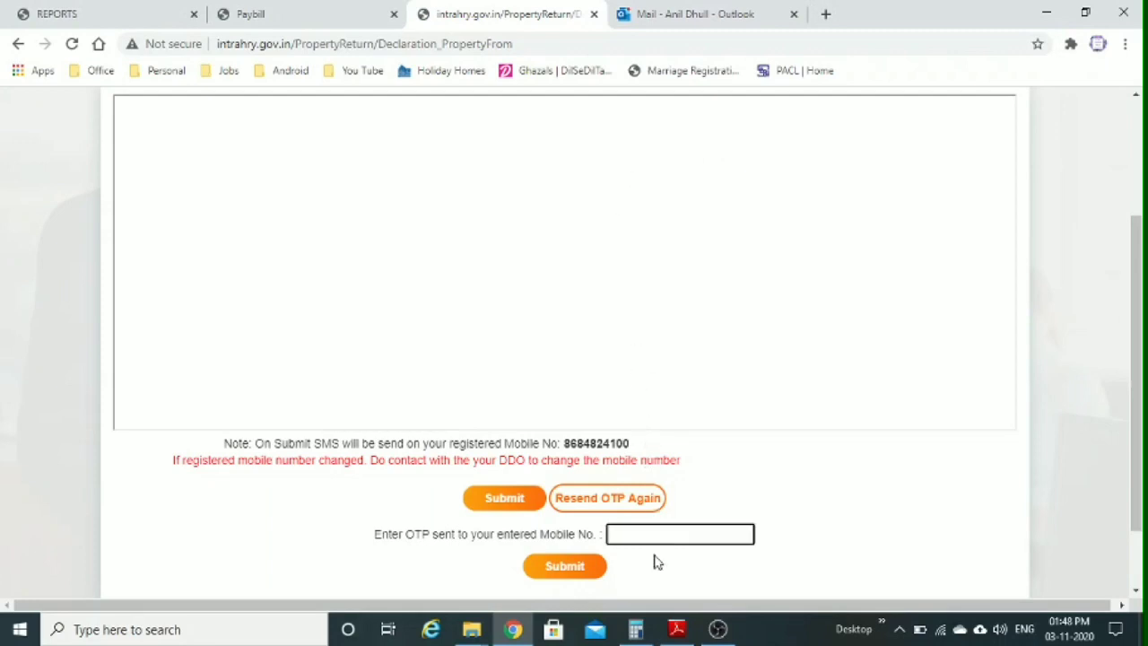
{"action": "left_click", "coordinate": [581, 574]}
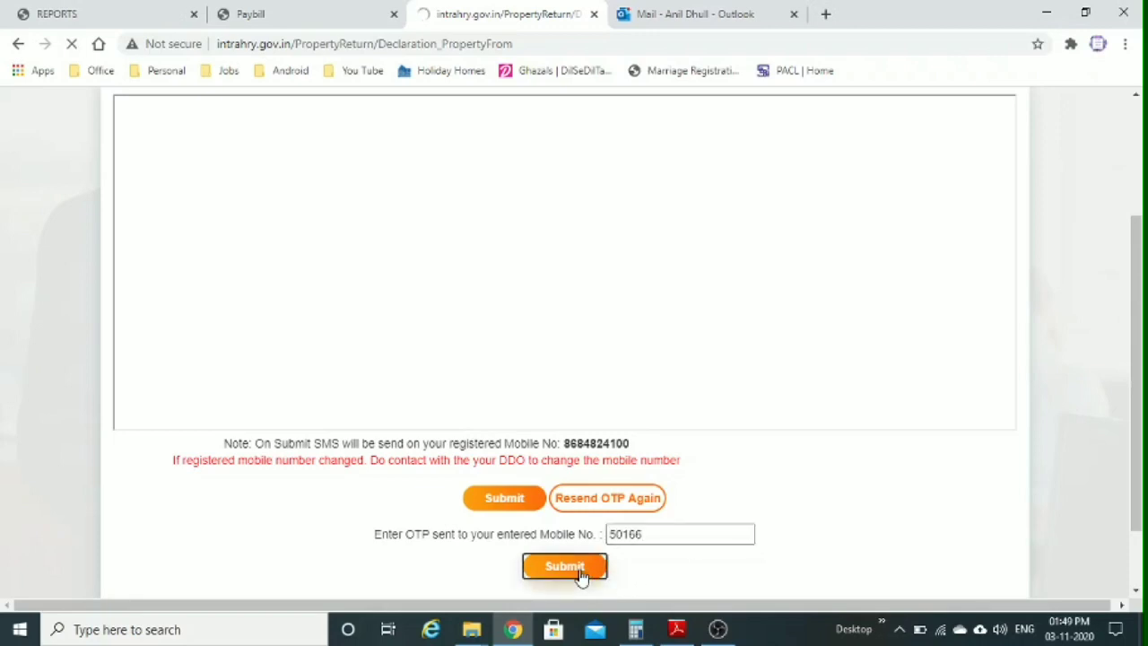
{"action": "left_click", "coordinate": [718, 151]}
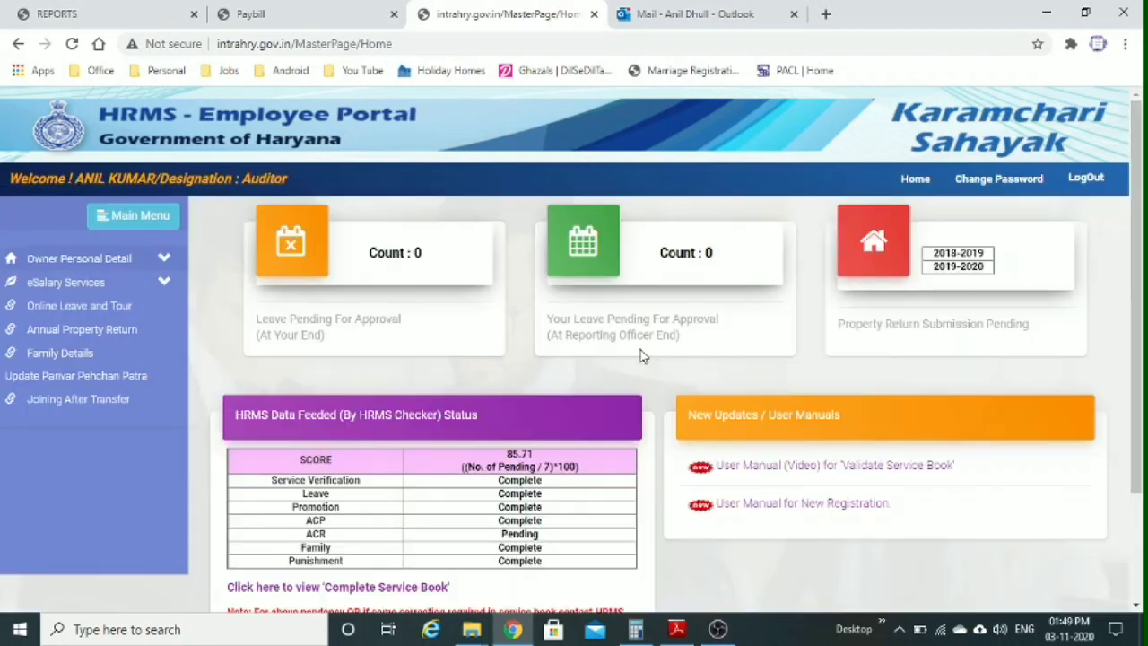
Begin the 2018-2019 return as Auditor with Auto Fill from 2017 data.
{"action": "left_click", "coordinate": [985, 267]}
{"action": "left_click", "coordinate": [563, 438]}
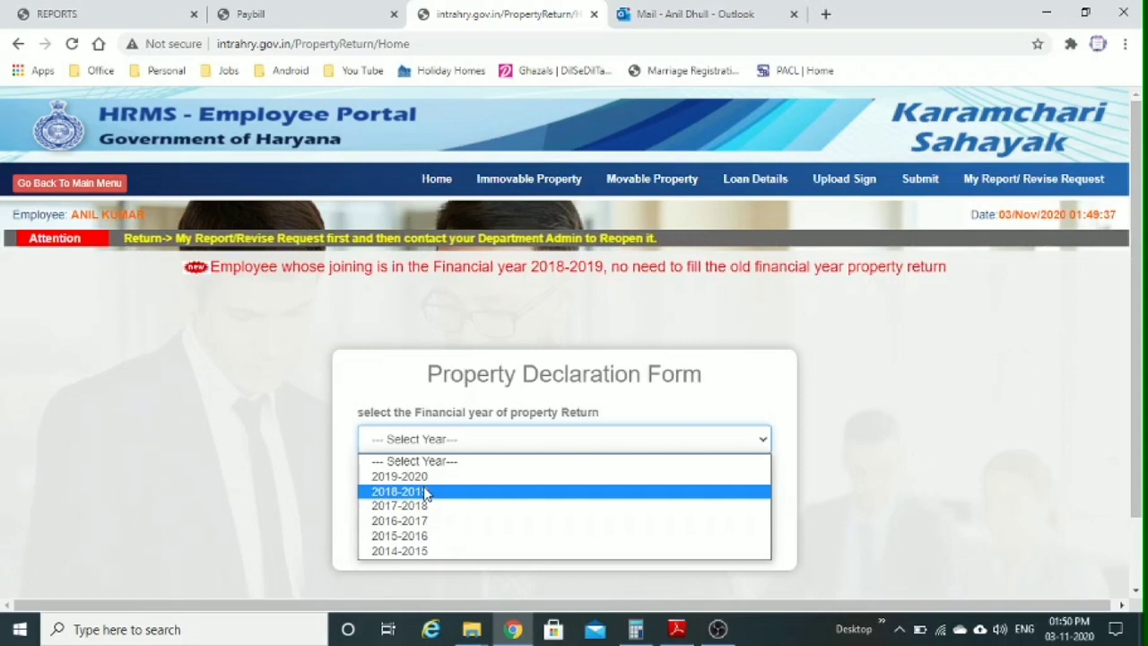
{"action": "left_click", "coordinate": [425, 491]}
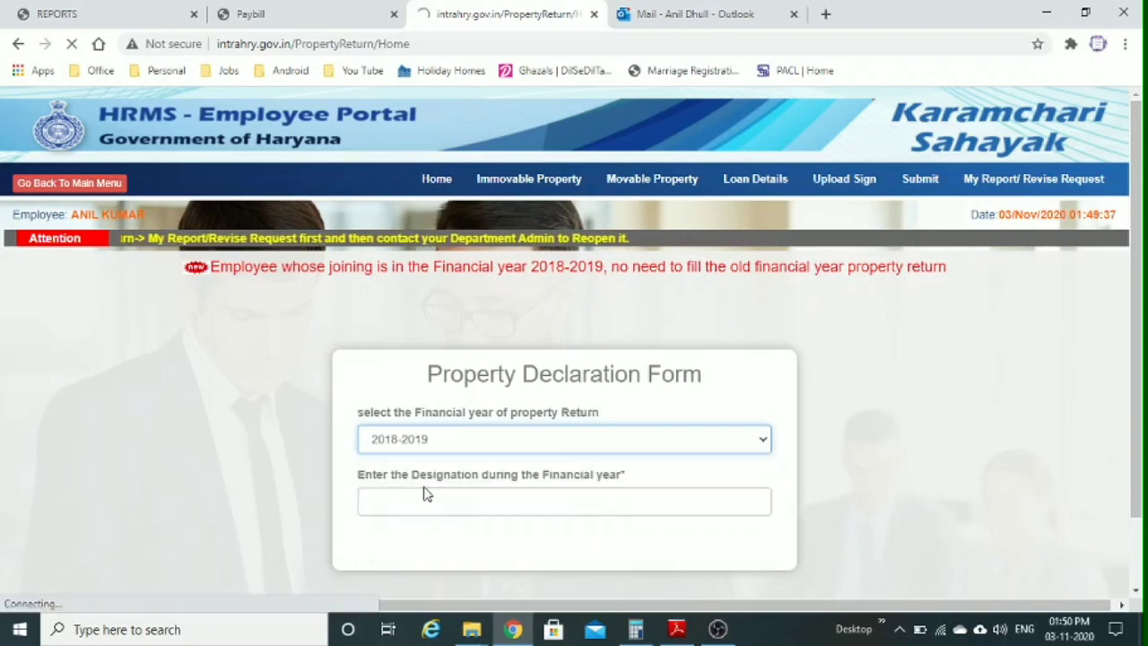
{"action": "left_click", "coordinate": [433, 500]}
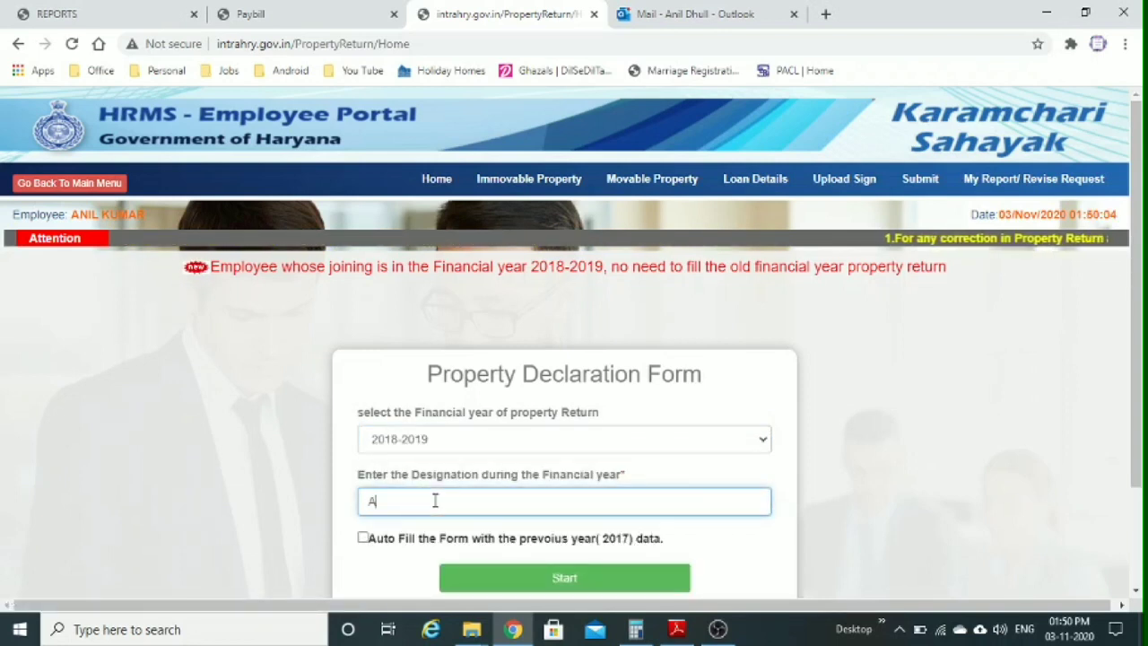
{"action": "type", "text": "Auditor"}
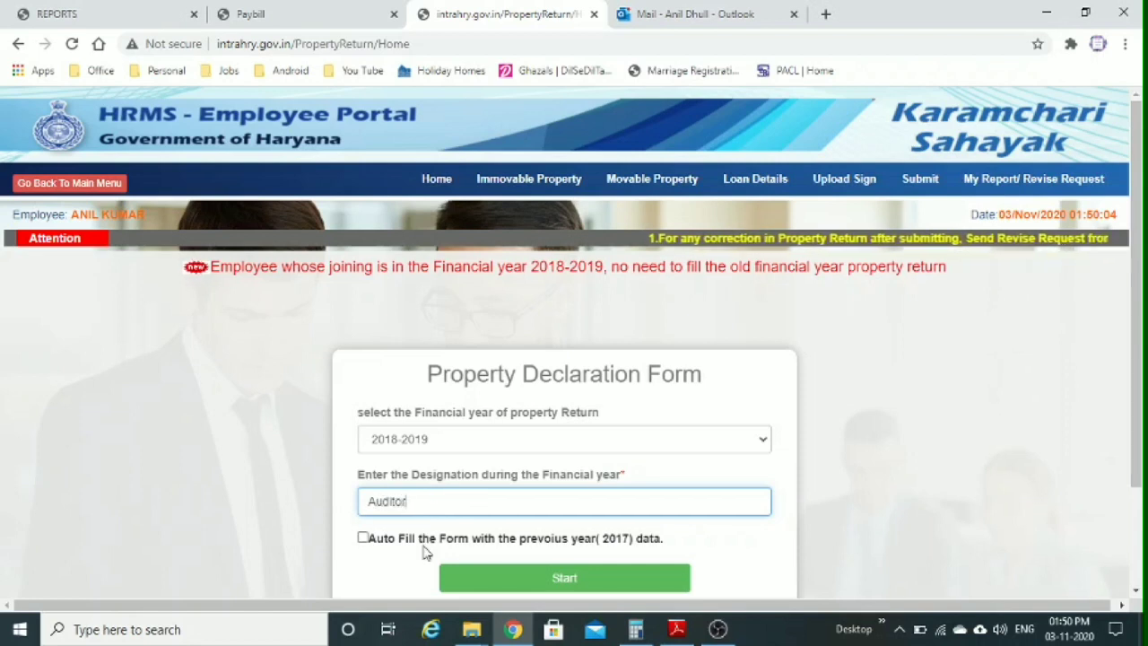
{"action": "left_click", "coordinate": [363, 538]}
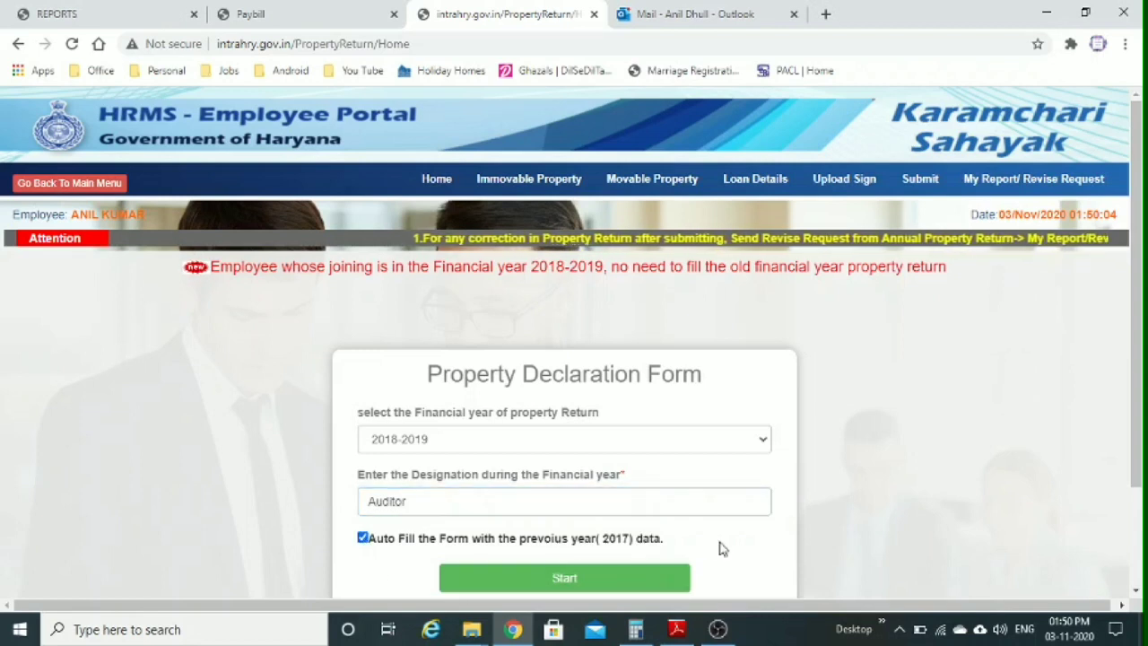
{"action": "left_click", "coordinate": [571, 578]}
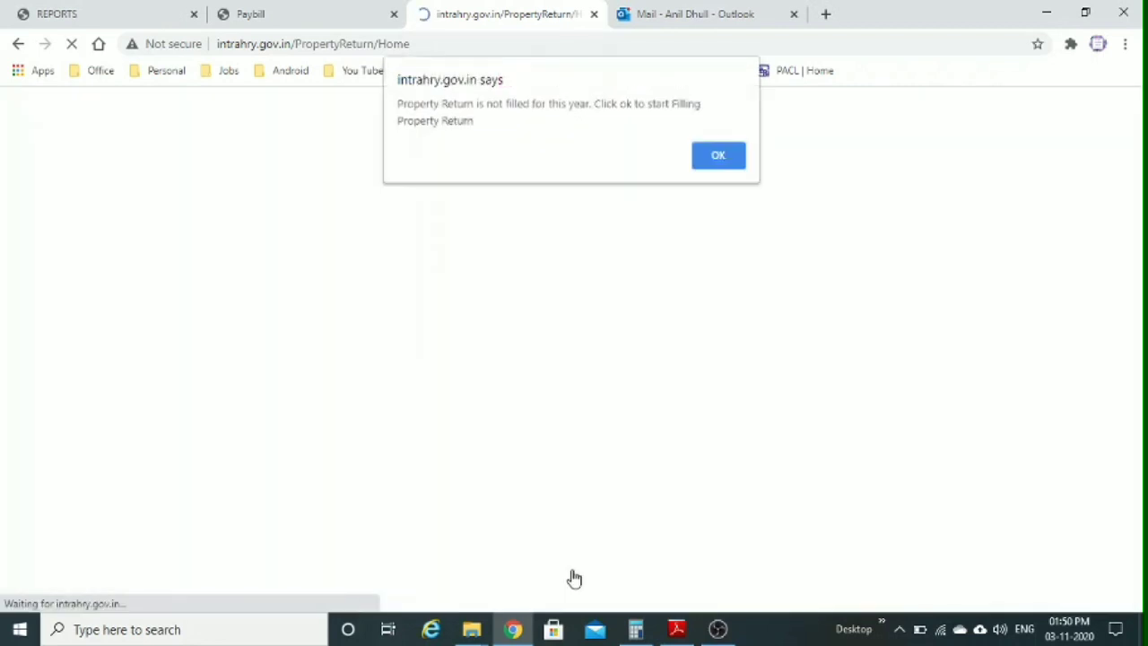
{"action": "left_click", "coordinate": [735, 162]}
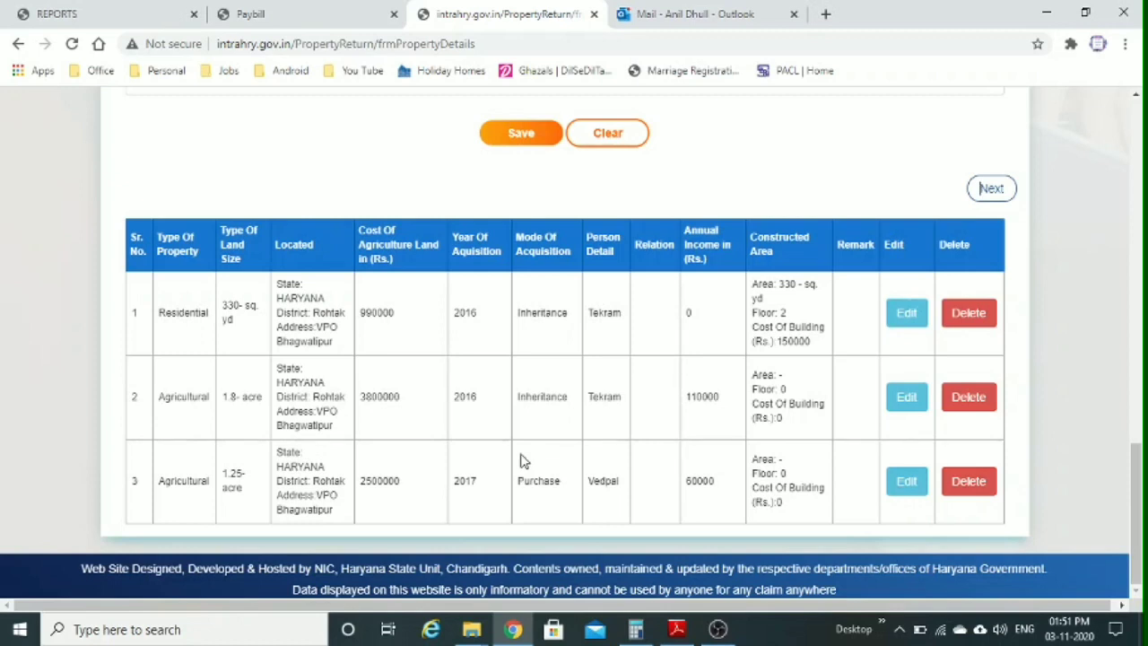
Edit the 1.8-acre agricultural plot, changing its approximate cost to 4000000.
{"action": "left_click", "coordinate": [907, 409]}
{"action": "left_click", "coordinate": [907, 405]}
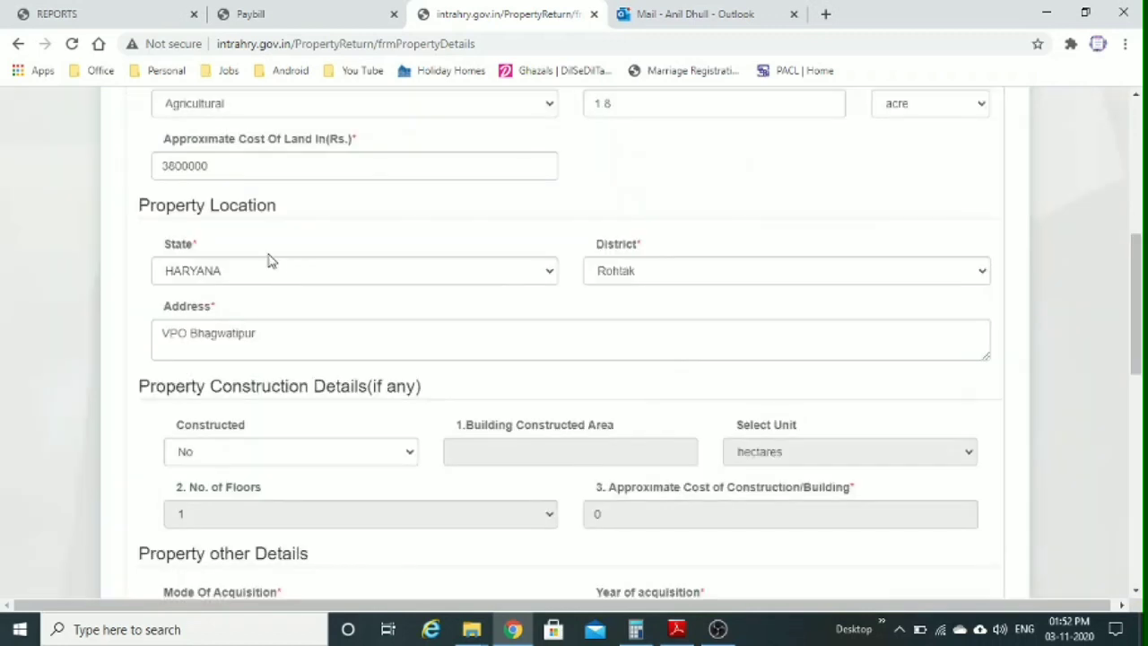
{"action": "left_click", "coordinate": [174, 171]}
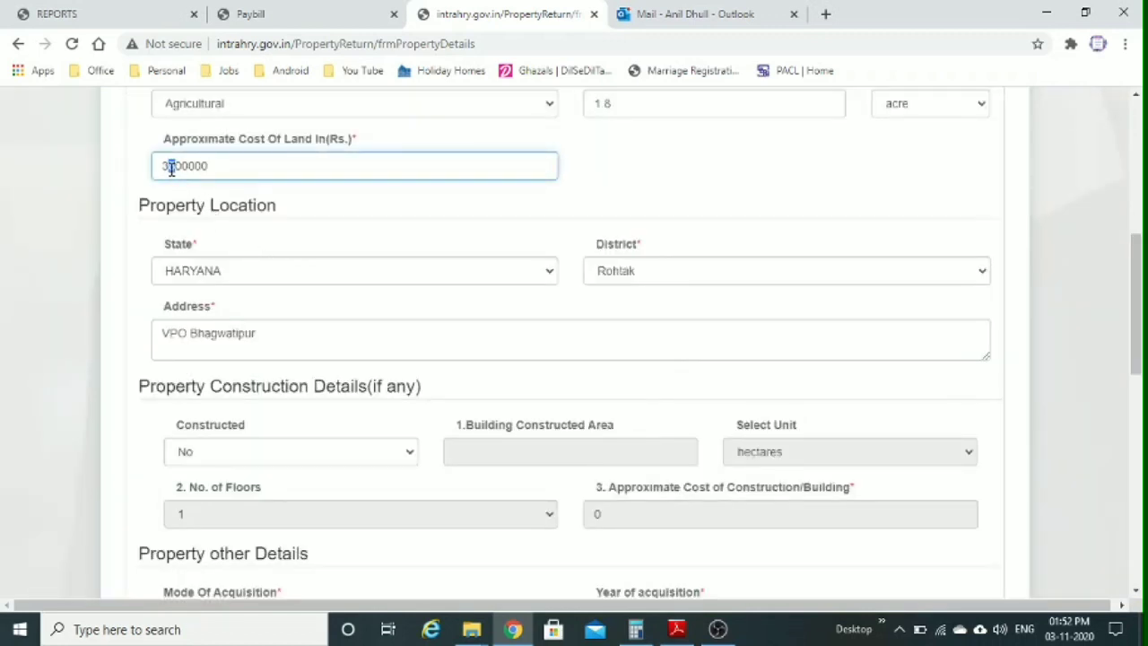
{"action": "type", "text": "40"}
{"action": "scroll", "coordinate": [340, 239], "scroll_direction": "up", "scroll_amount": 1}
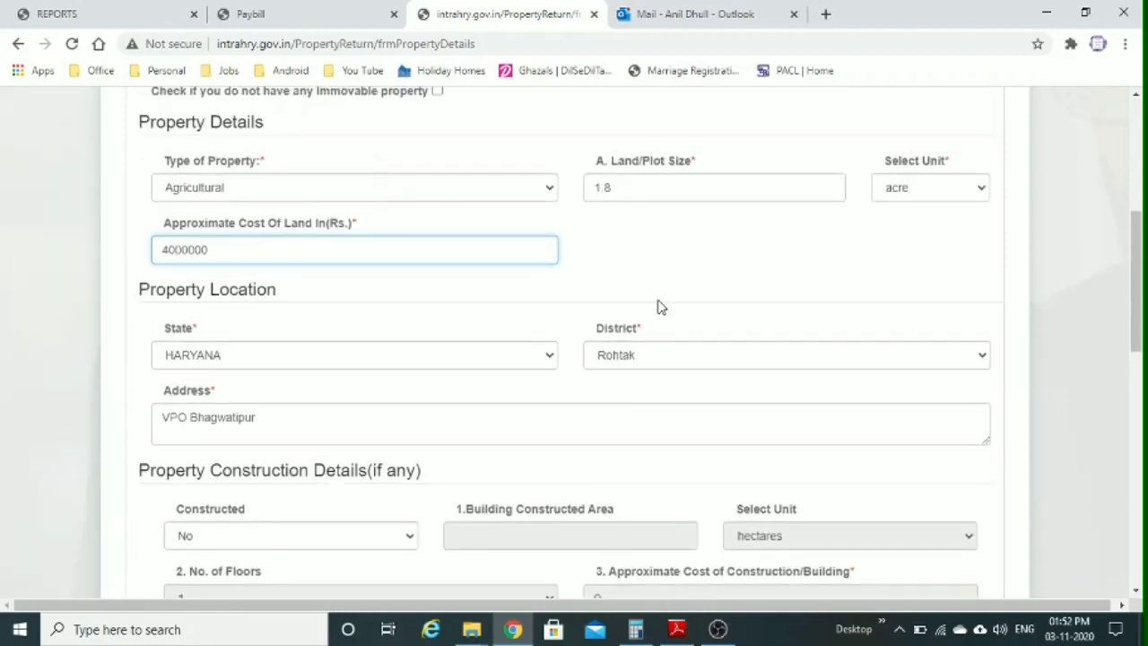
{"action": "scroll", "coordinate": [657, 305], "scroll_direction": "down", "scroll_amount": 1}
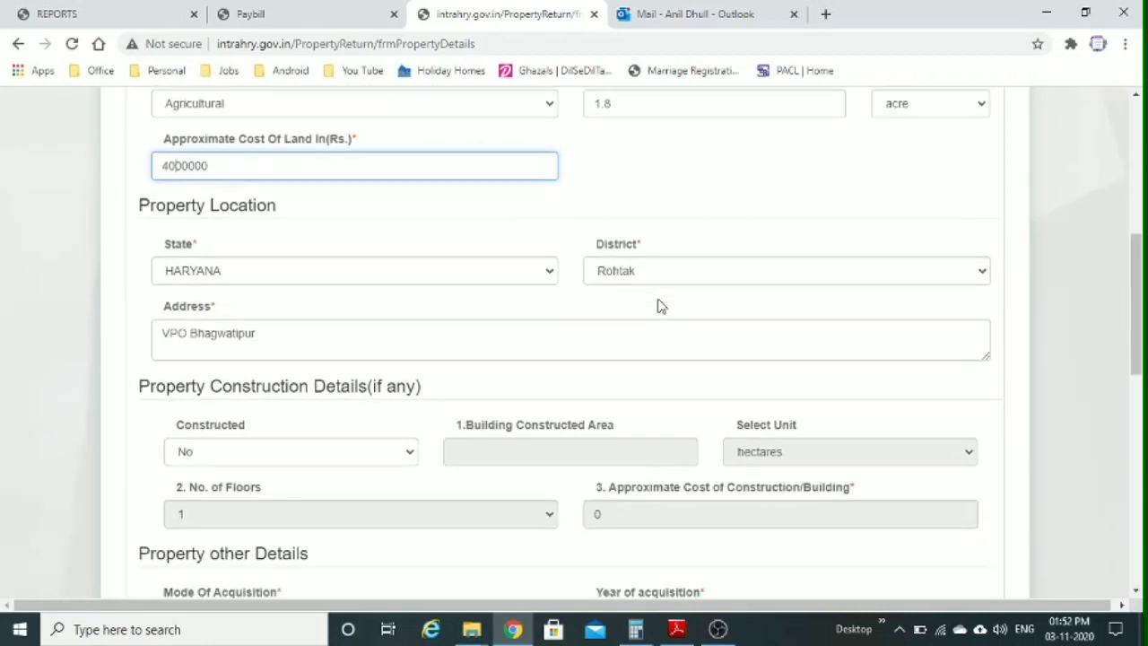
{"action": "scroll", "coordinate": [657, 306], "scroll_direction": "down", "scroll_amount": 6}
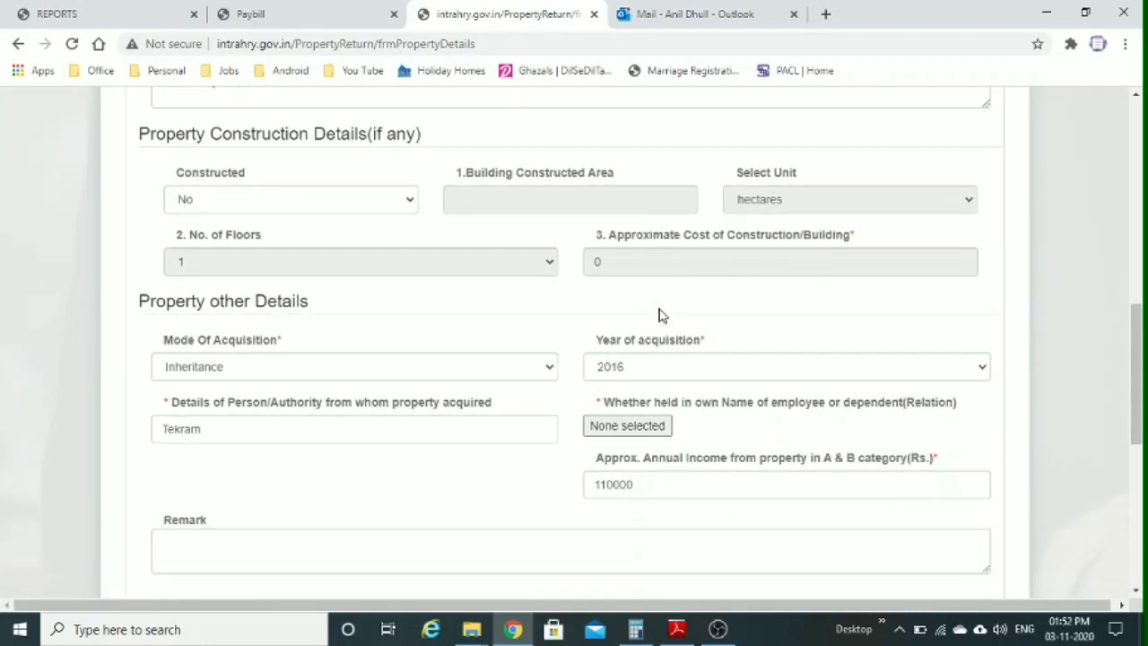
Change the plot's annual income to 120000, save the update, and continue to movable property.
{"action": "left_click", "coordinate": [605, 231]}
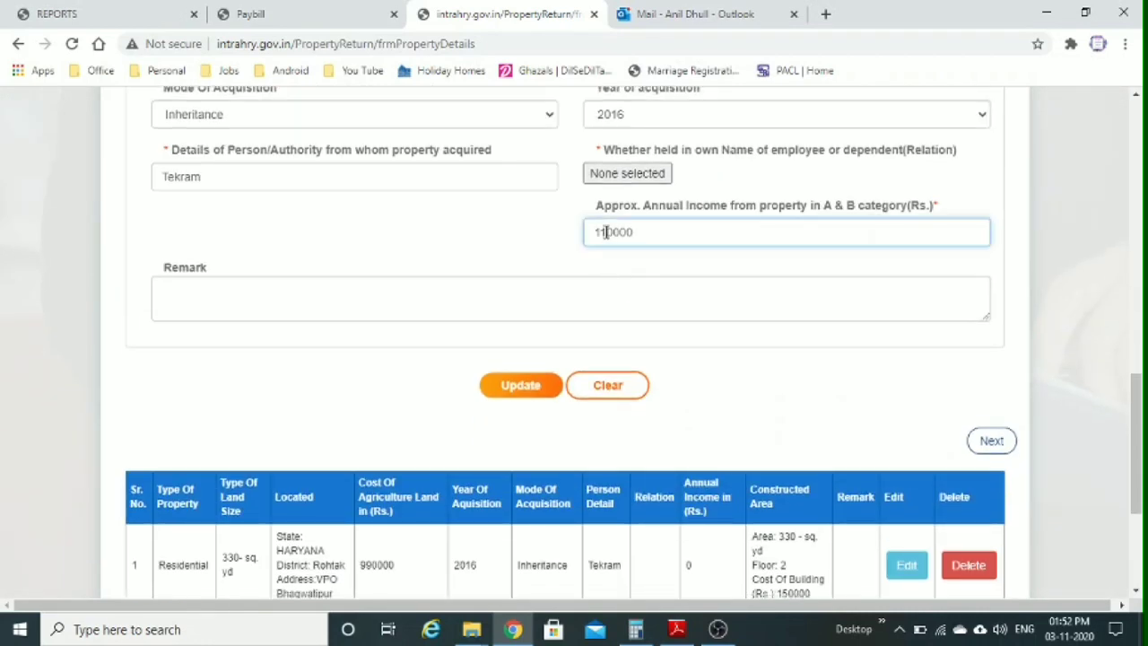
{"action": "key", "text": "BackSpace"}
{"action": "type", "text": "2"}
{"action": "left_click", "coordinate": [520, 390]}
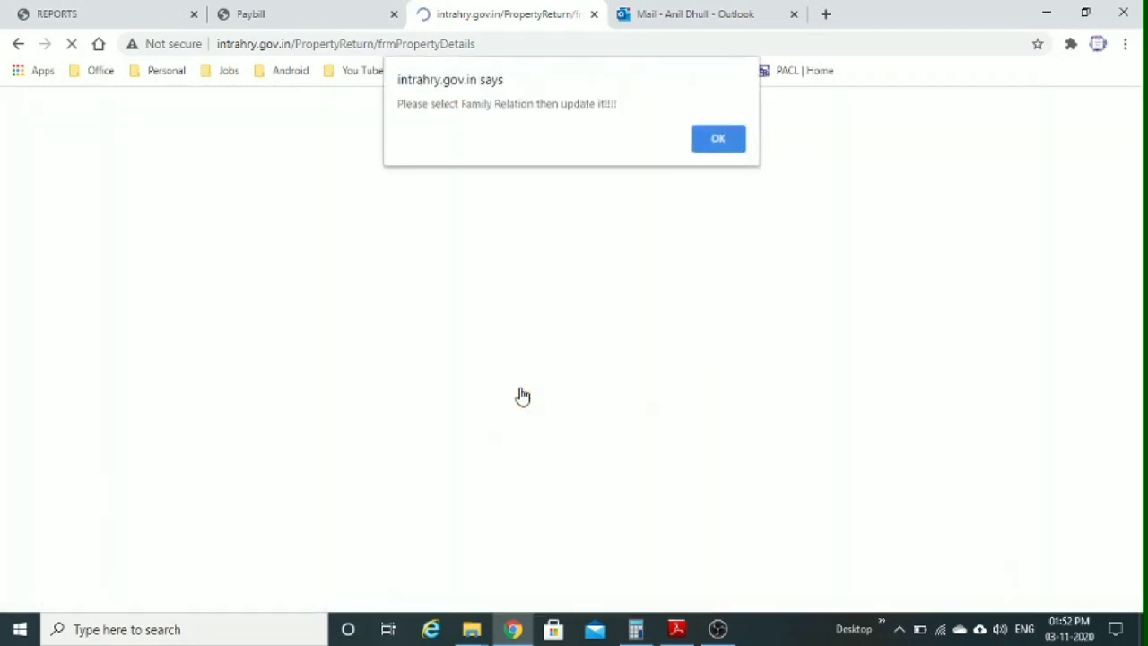
{"action": "left_click", "coordinate": [718, 139]}
{"action": "scroll", "coordinate": [874, 436], "scroll_direction": "up", "scroll_amount": 1}
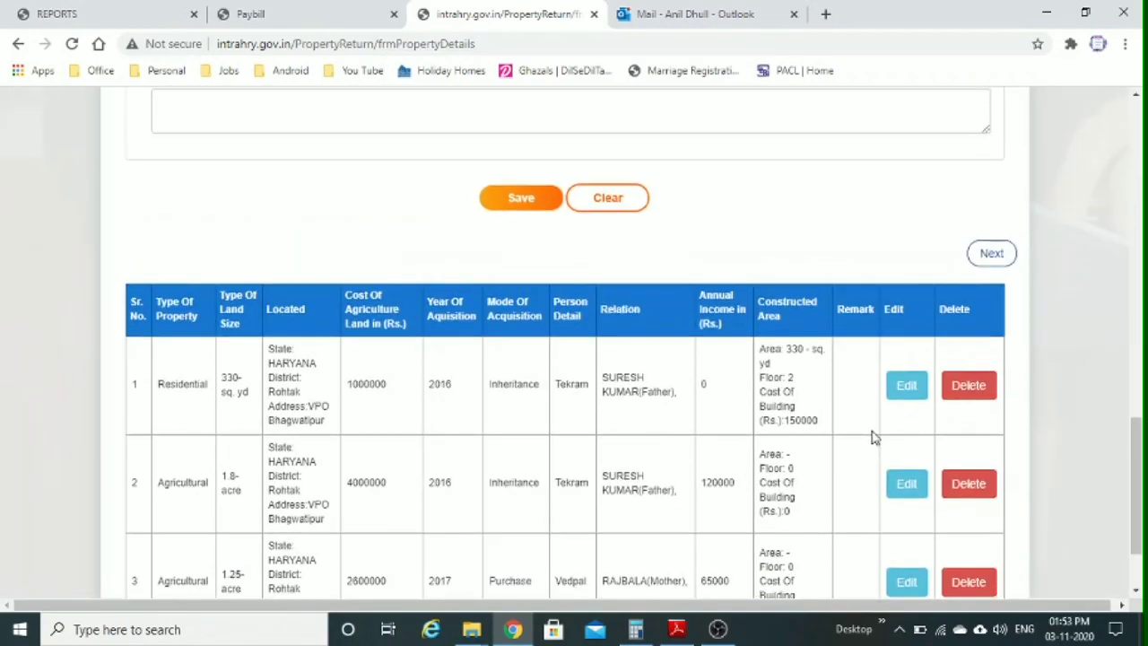
{"action": "left_click", "coordinate": [989, 254]}
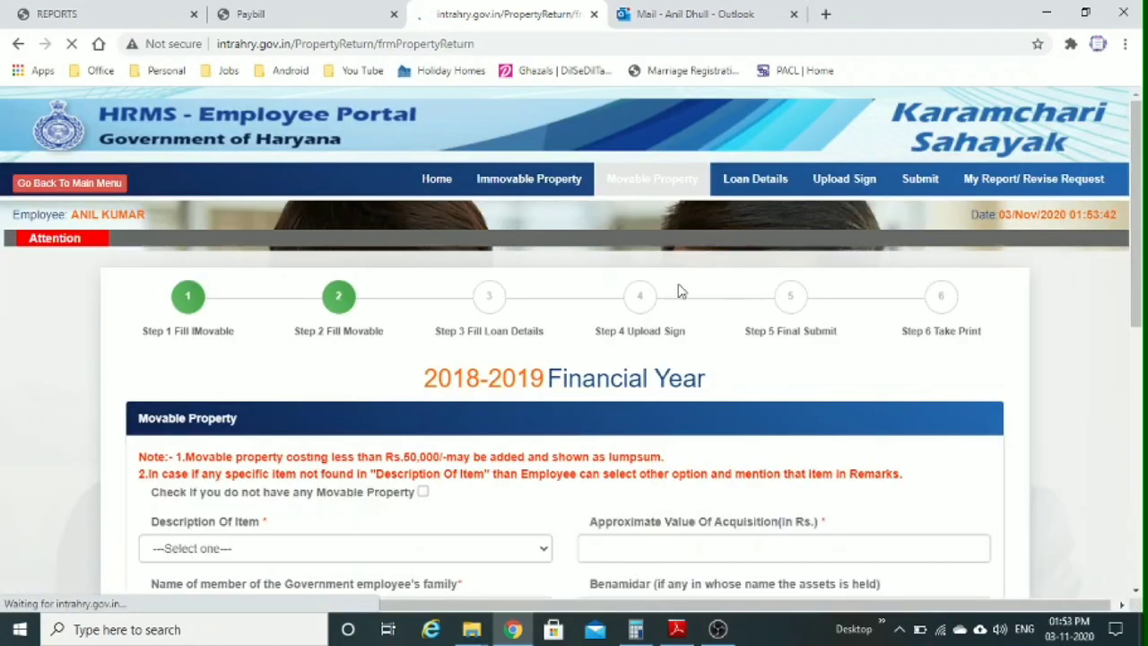
{"action": "scroll", "coordinate": [505, 370], "scroll_direction": "down", "scroll_amount": 2}
{"action": "scroll", "coordinate": [505, 370], "scroll_direction": "down", "scroll_amount": 4}
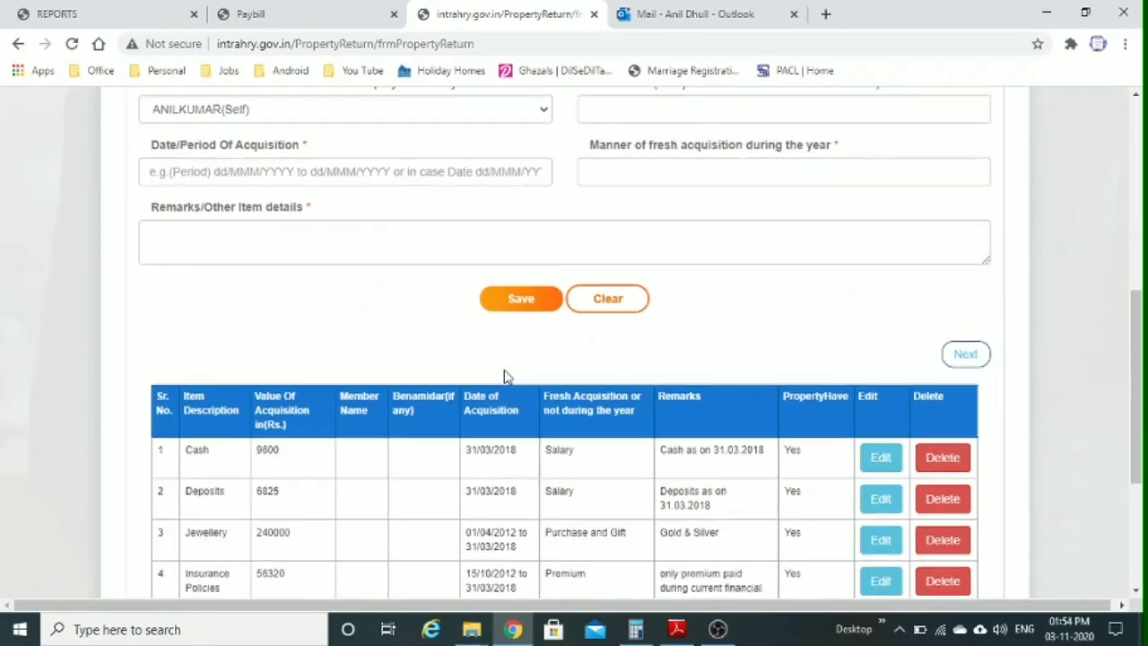
{"action": "scroll", "coordinate": [505, 377], "scroll_direction": "down", "scroll_amount": 1}
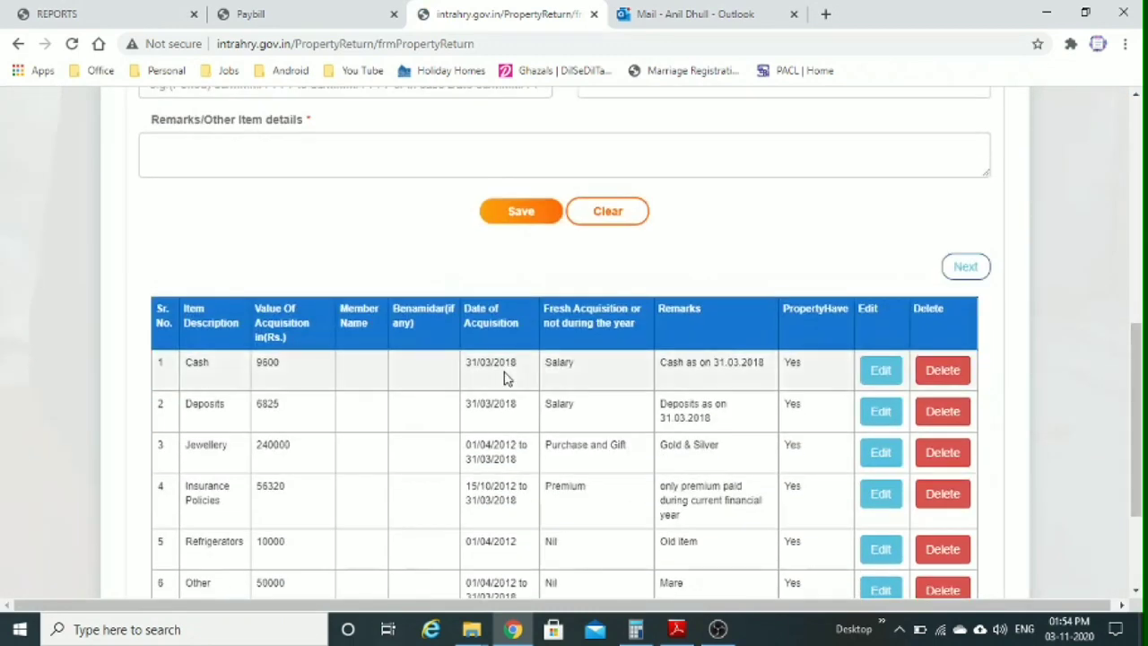
{"action": "scroll", "coordinate": [504, 377], "scroll_direction": "down", "scroll_amount": 1}
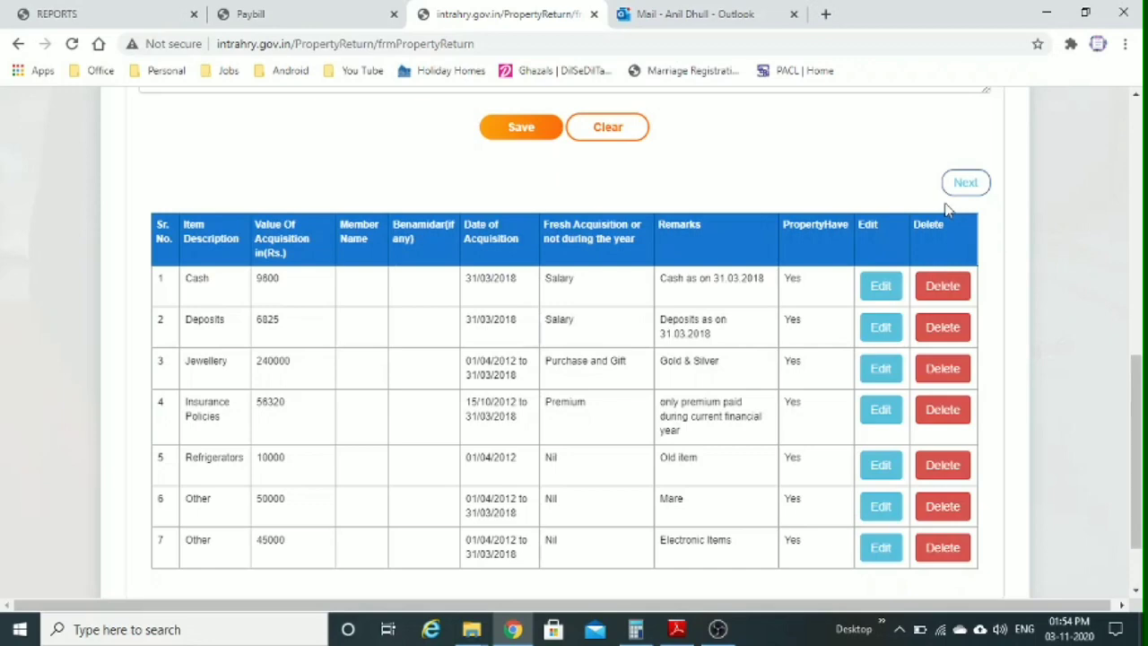
{"action": "scroll", "coordinate": [946, 208], "scroll_direction": "up", "scroll_amount": 5}
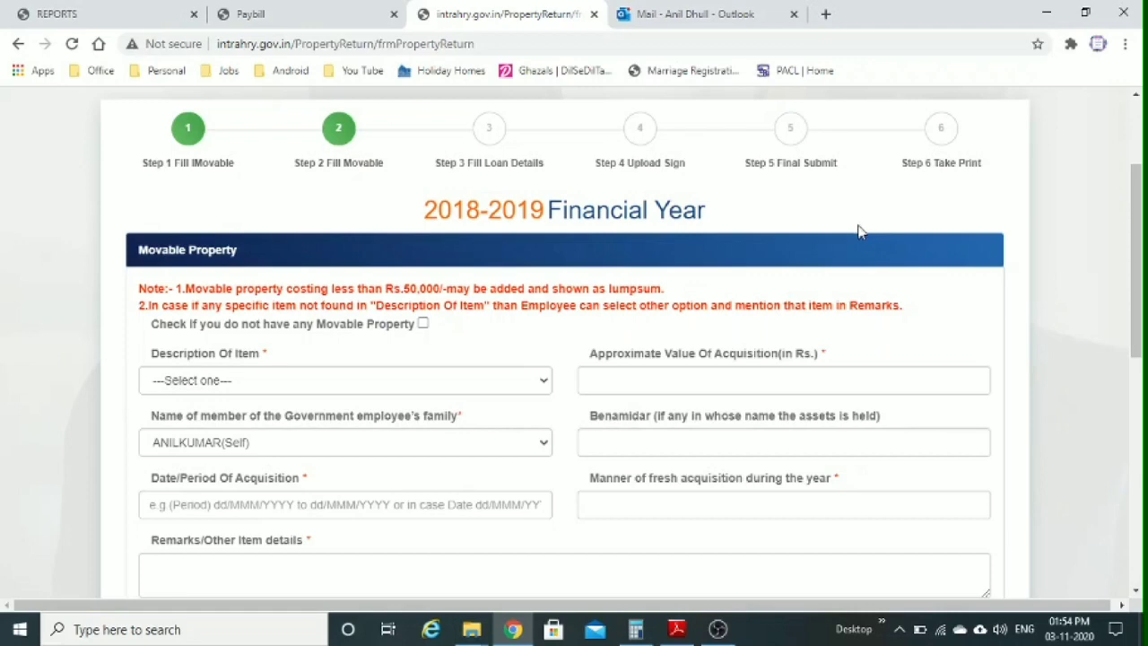
{"action": "scroll", "coordinate": [858, 231], "scroll_direction": "down", "scroll_amount": 1}
{"action": "scroll", "coordinate": [858, 232], "scroll_direction": "down", "scroll_amount": 2}
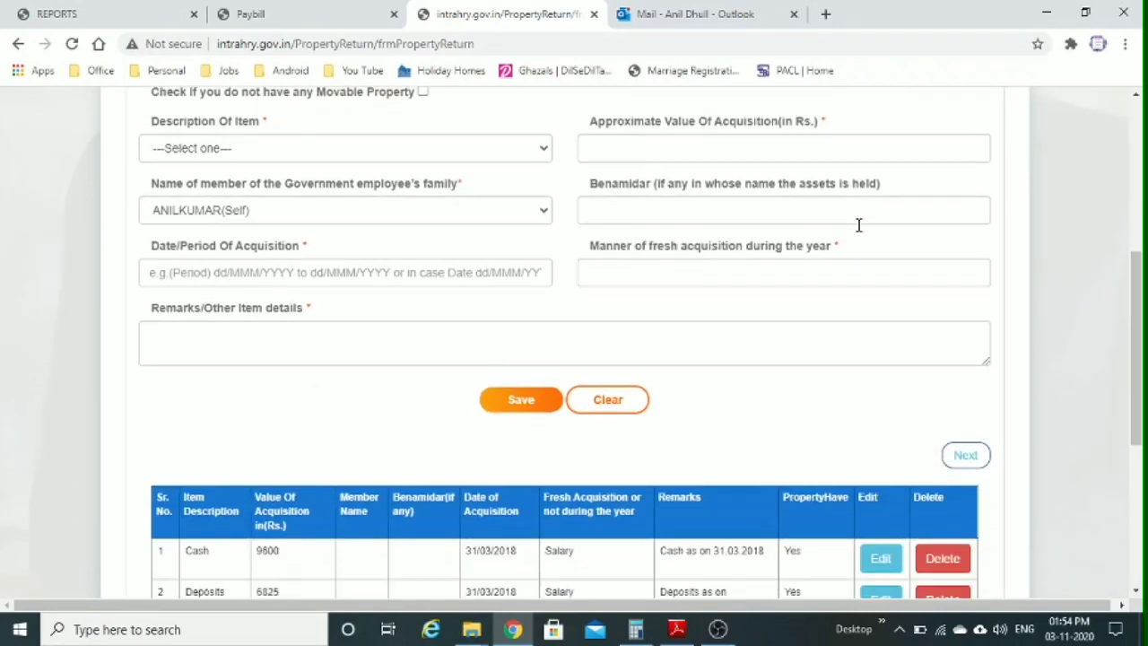
{"action": "scroll", "coordinate": [858, 231], "scroll_direction": "down", "scroll_amount": 2}
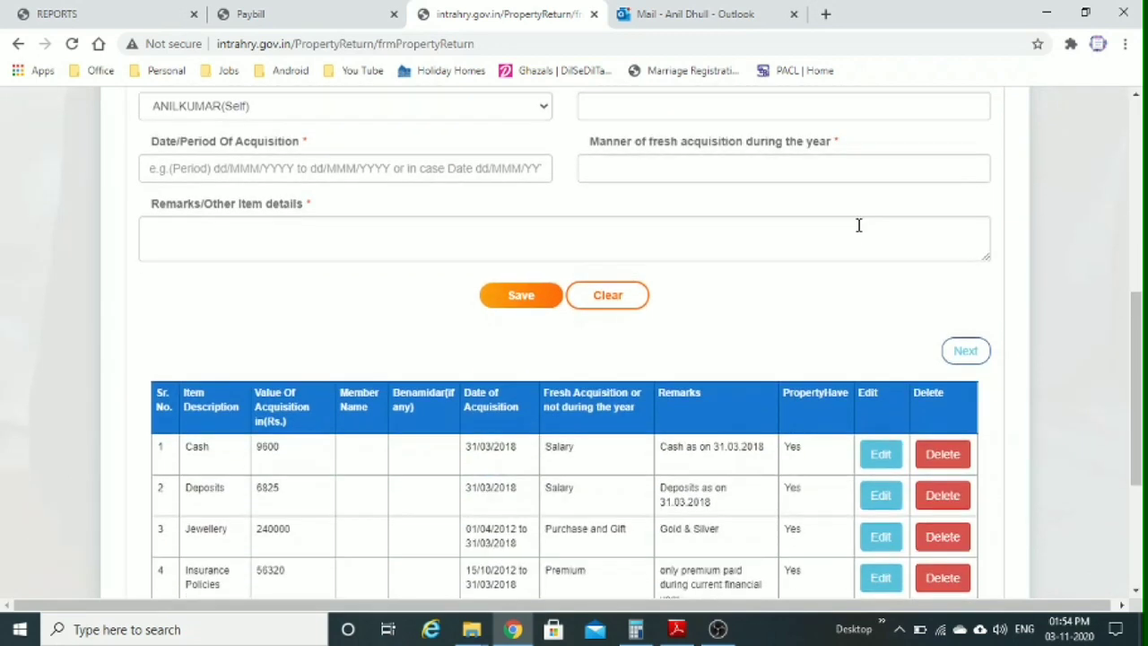